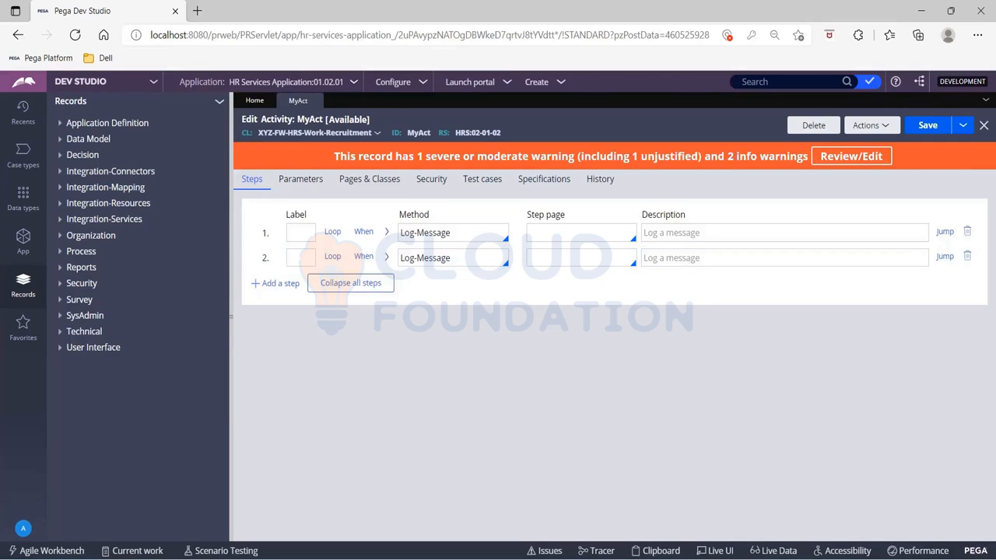
# - Change the second Log-Message step's message to "Hi!! Inside MyAct Step2" and save the activity
pyautogui.click(386, 257)
pyautogui.click(453, 335)
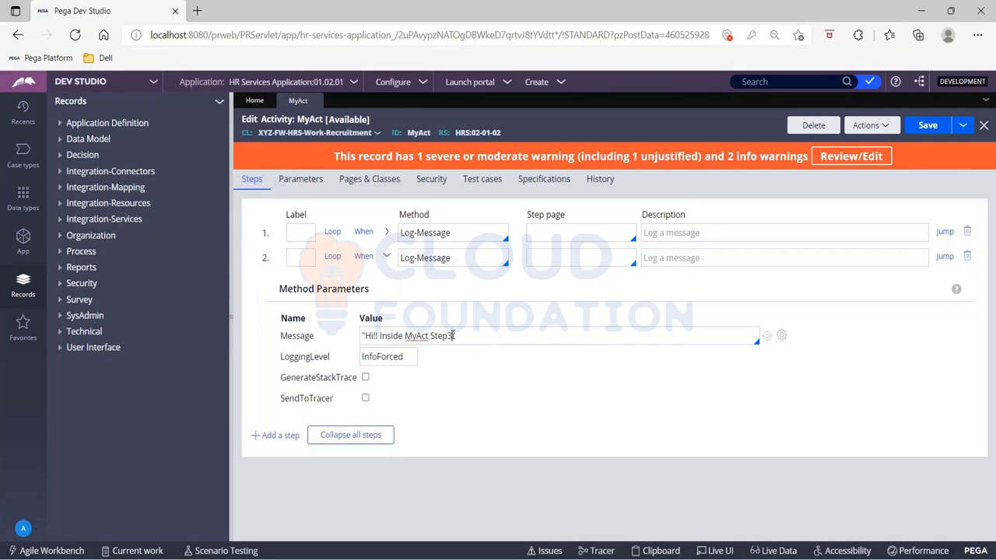
pyautogui.write('2')
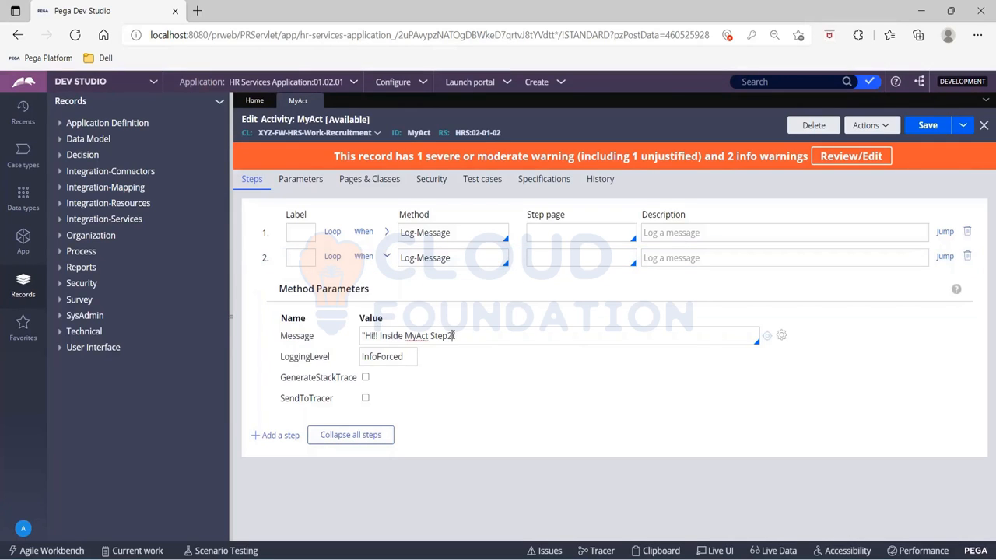
pyautogui.click(910, 131)
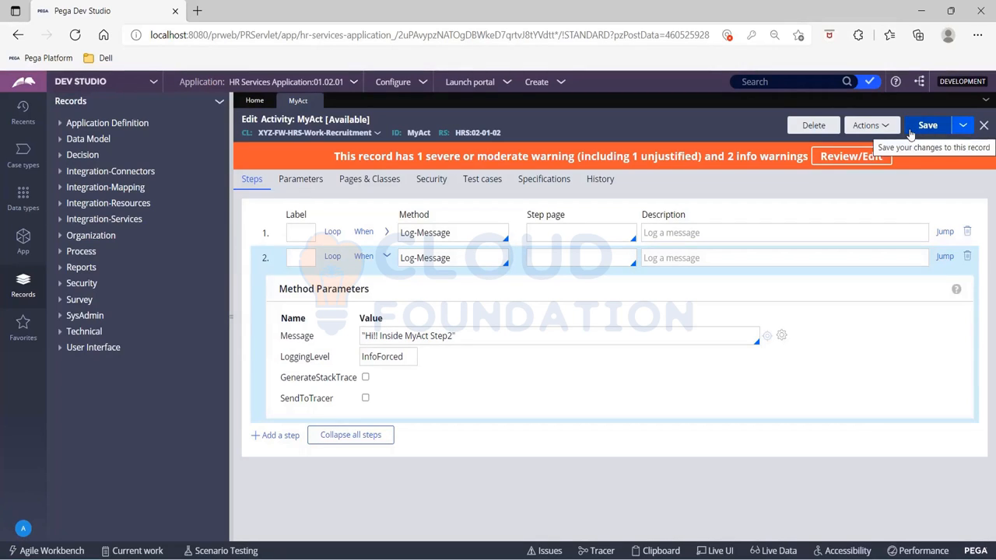
pyautogui.click(910, 131)
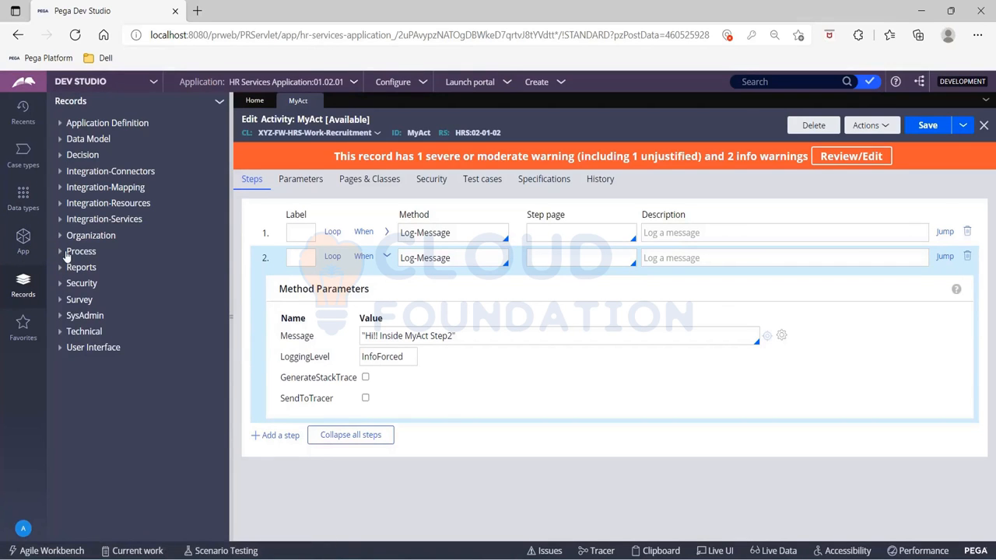
# - Start a new Job Scheduler record from the SysAdmin category and enter the label MyJobScheduler
pyautogui.click(561, 86)
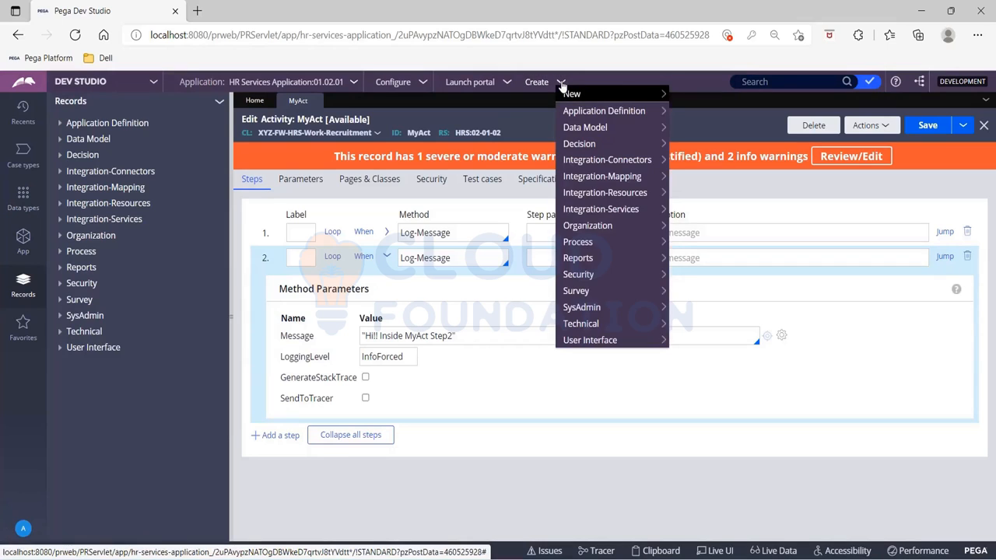
pyautogui.moveTo(628, 310)
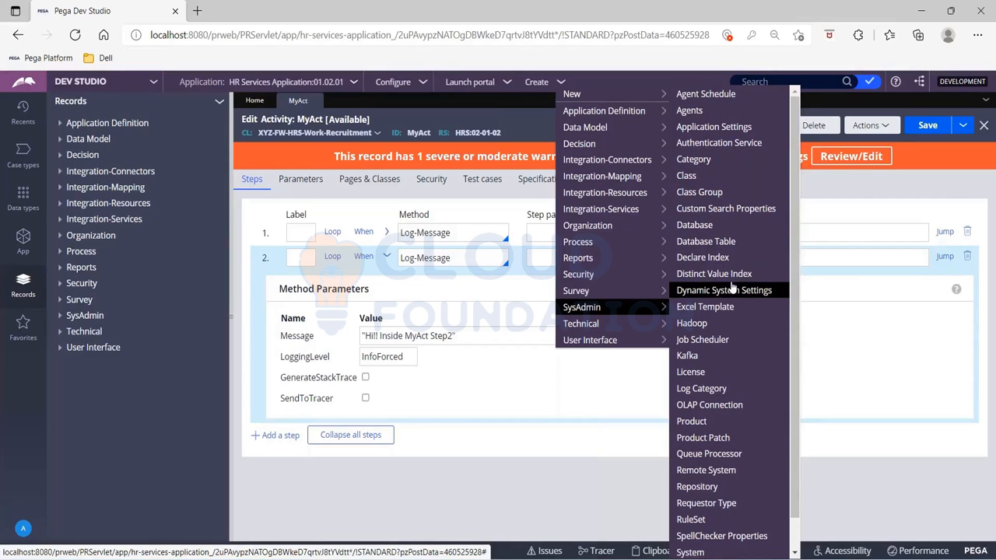
pyautogui.click(723, 345)
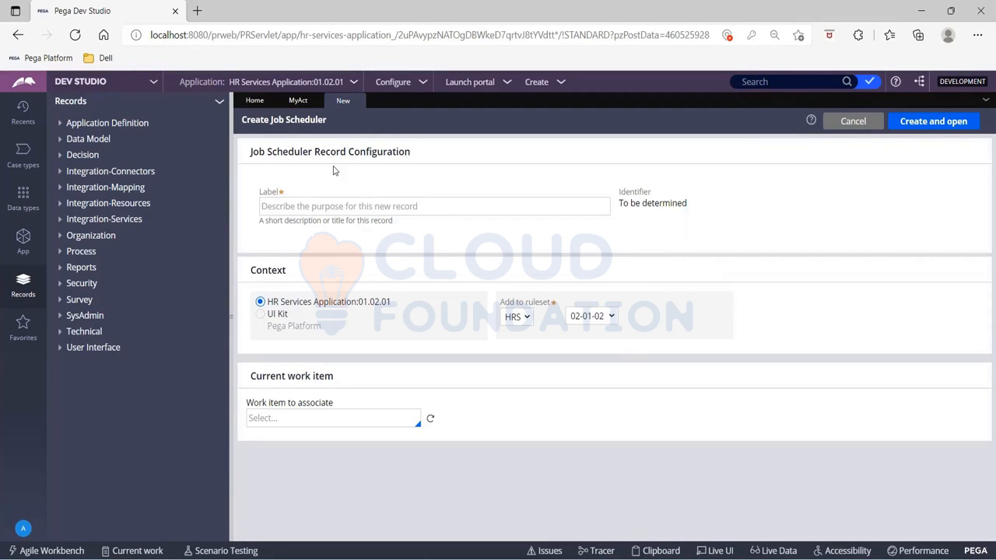
pyautogui.click(286, 206)
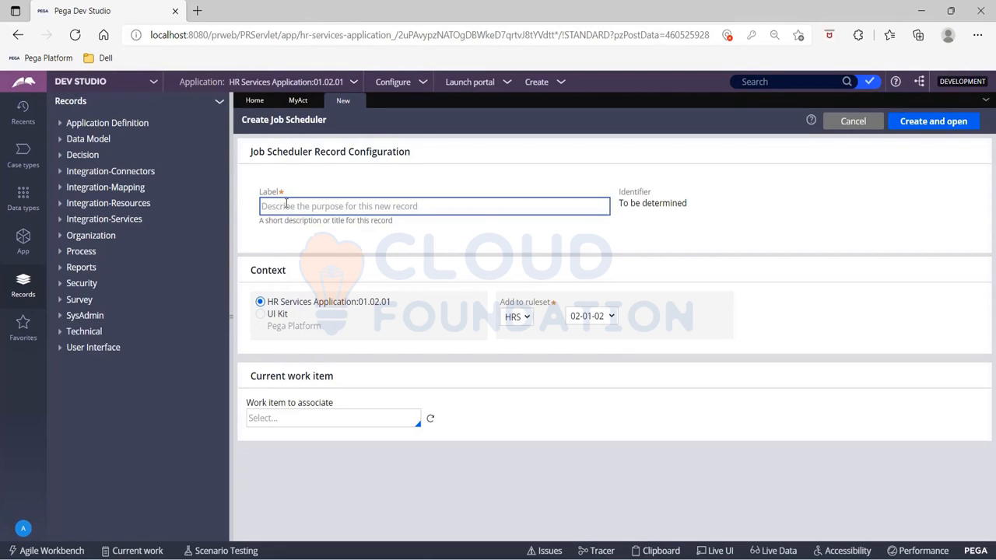
pyautogui.write('My')
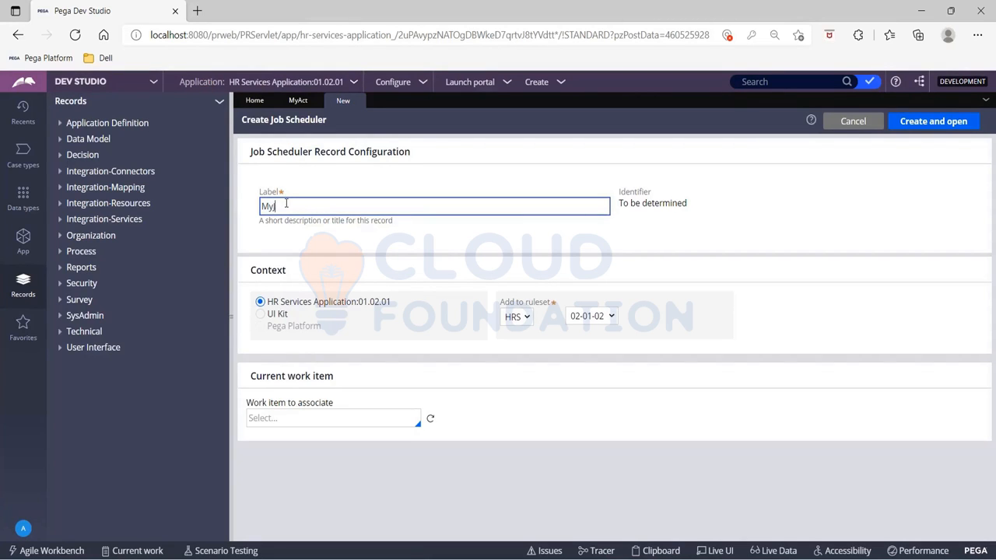
pyautogui.write('JobSchedular')
pyautogui.press('BackSpace')
pyautogui.press('BackSpace')
pyautogui.write('er')
pyautogui.press('Tab')
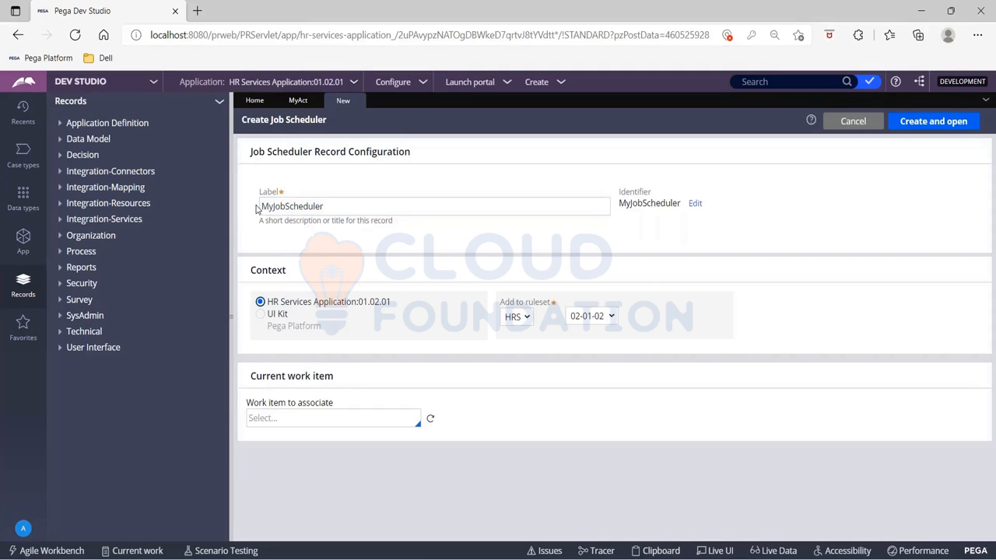
# - Review the application's rulesets and the HRS ruleset versions before choosing where to save the record
pyautogui.click(605, 319)
pyautogui.click(606, 320)
pyautogui.click(355, 85)
pyautogui.click(354, 83)
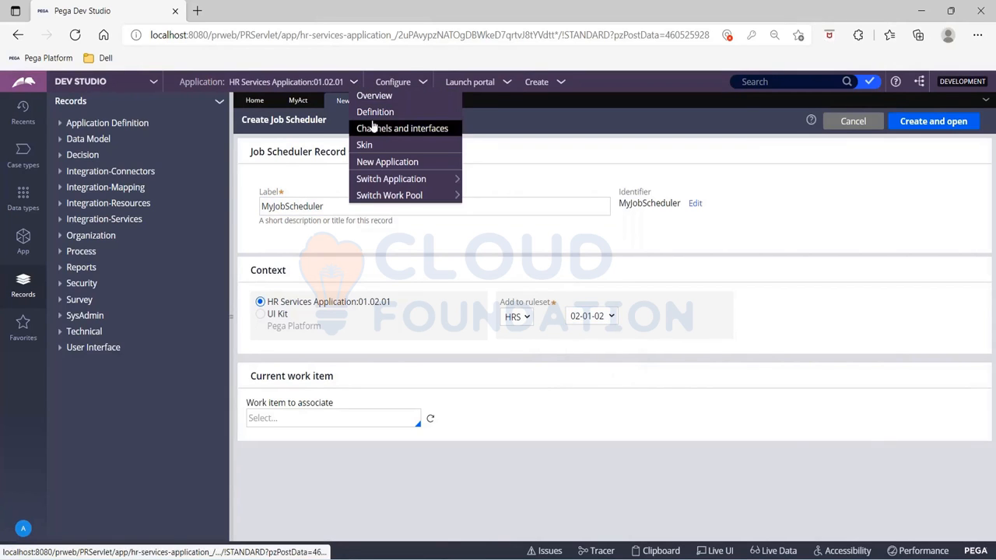
pyautogui.click(371, 113)
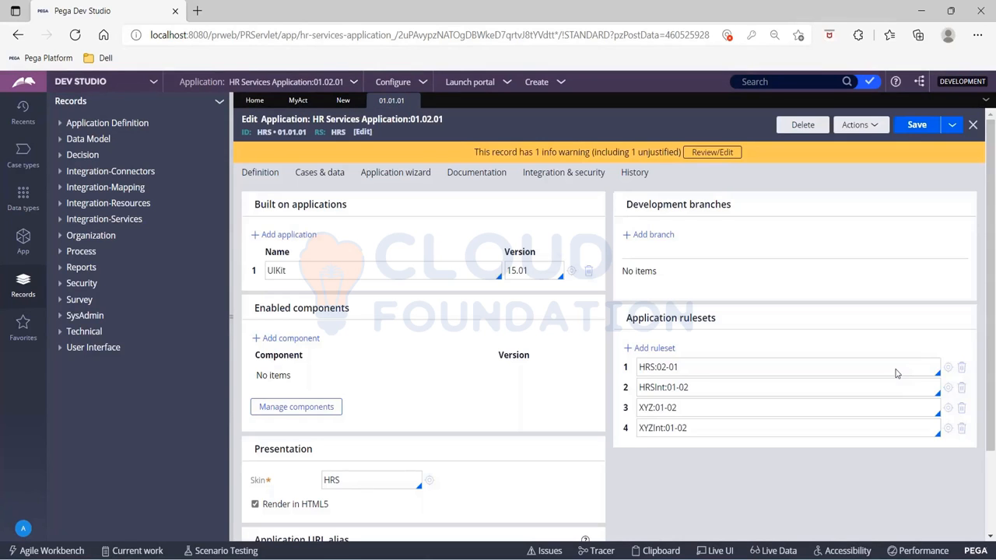
pyautogui.click(951, 372)
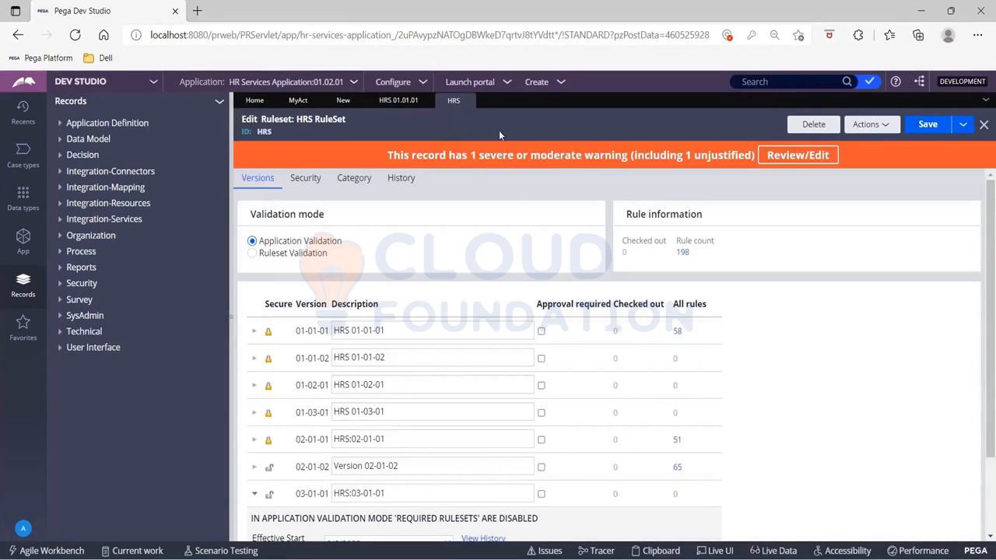
pyautogui.click(343, 101)
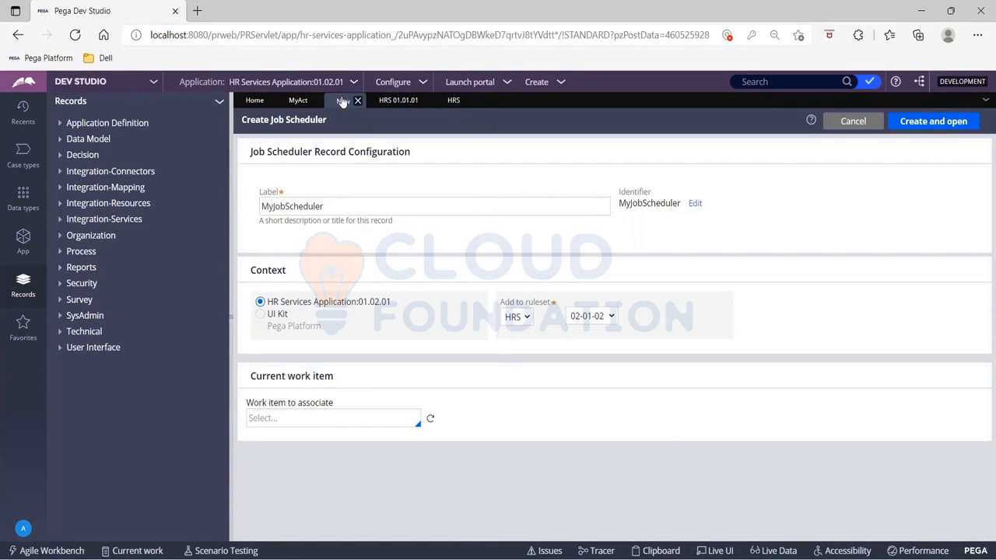
# - Create and open the MyJobScheduler record in the HRS 02-01-02 ruleset version
pyautogui.click(590, 316)
pyautogui.click(777, 282)
pyautogui.click(910, 123)
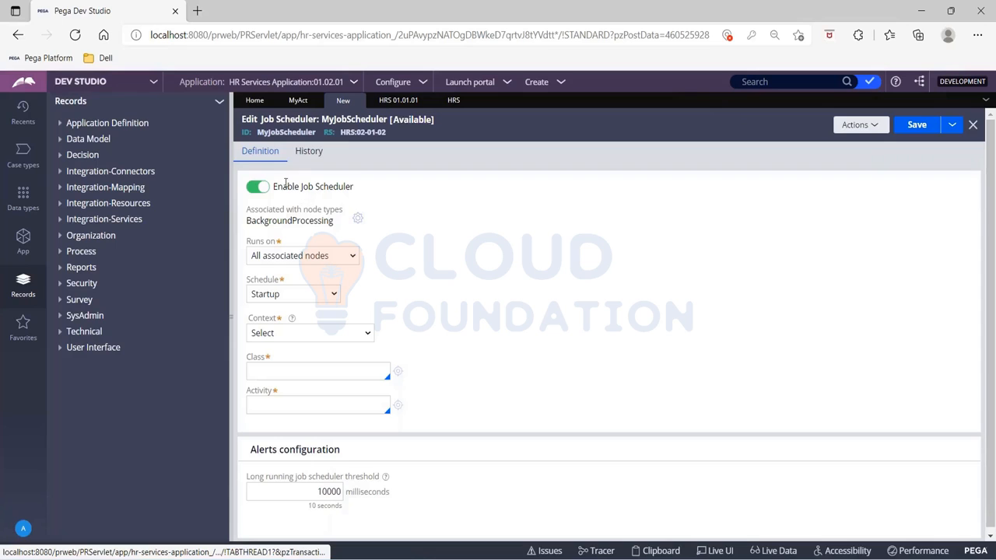
# - Examine the job scheduler's enable switch and the list of associated node types
pyautogui.moveTo(274, 183); pyautogui.dragTo(377, 190)
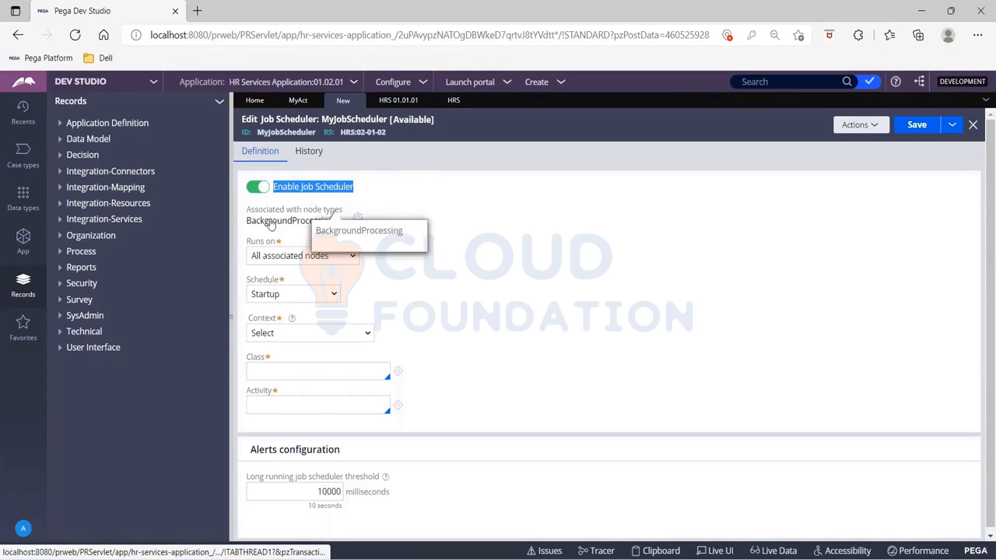
pyautogui.moveTo(245, 221); pyautogui.dragTo(333, 227)
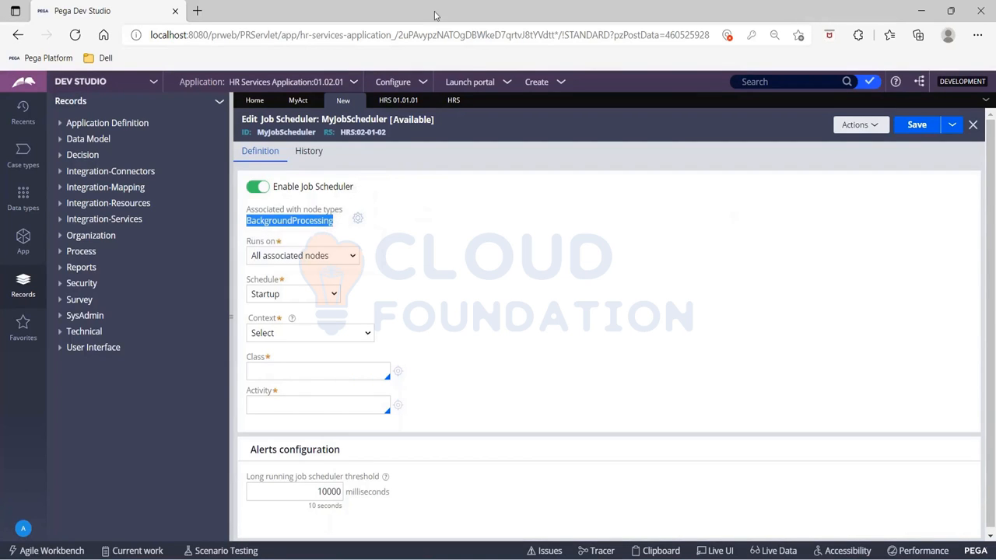
pyautogui.hotkey('alt', 'Tab')
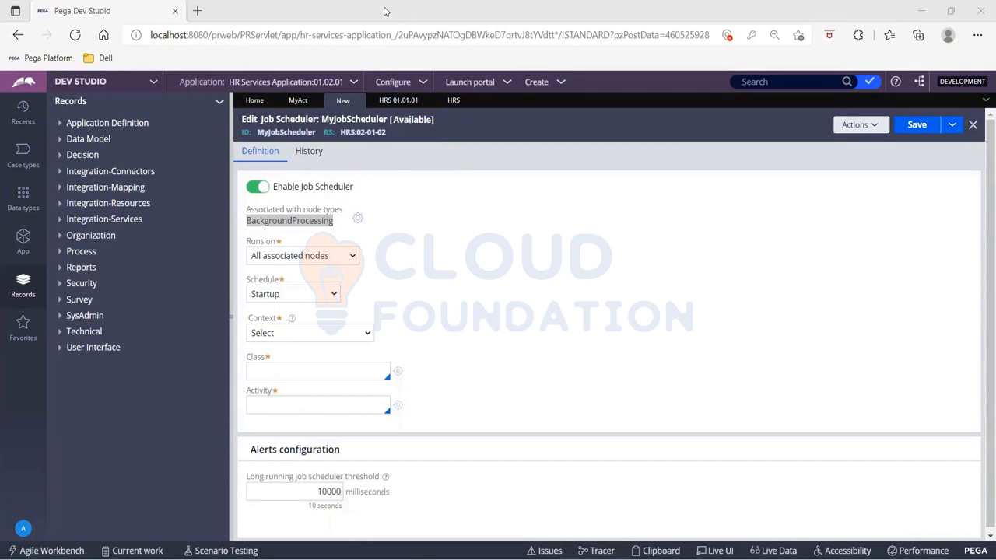
pyautogui.hotkey('alt', 'Tab')
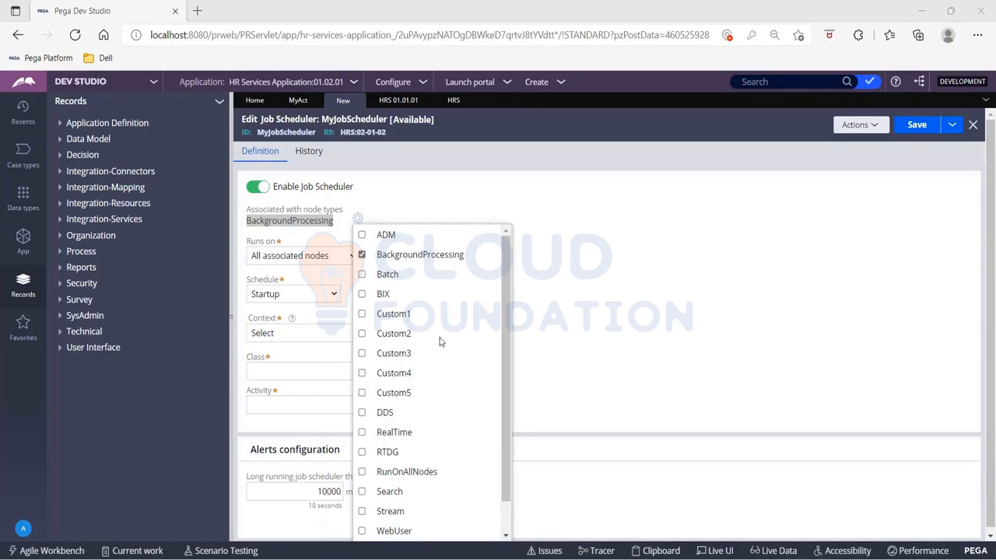
pyautogui.scroll(-1, 440, 341)
pyautogui.scroll(1, 439, 341)
pyautogui.scroll(-2, 443, 424)
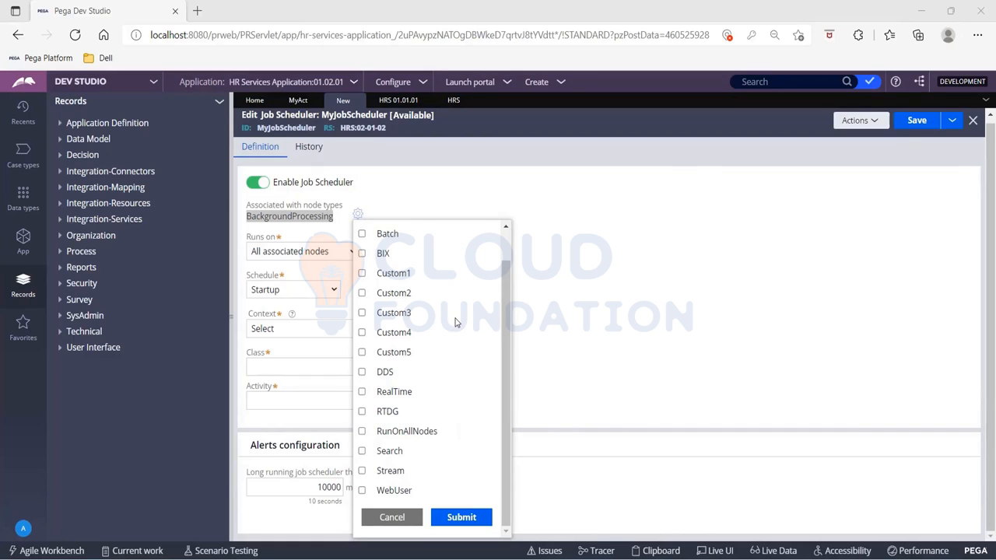
pyautogui.scroll(1, 456, 323)
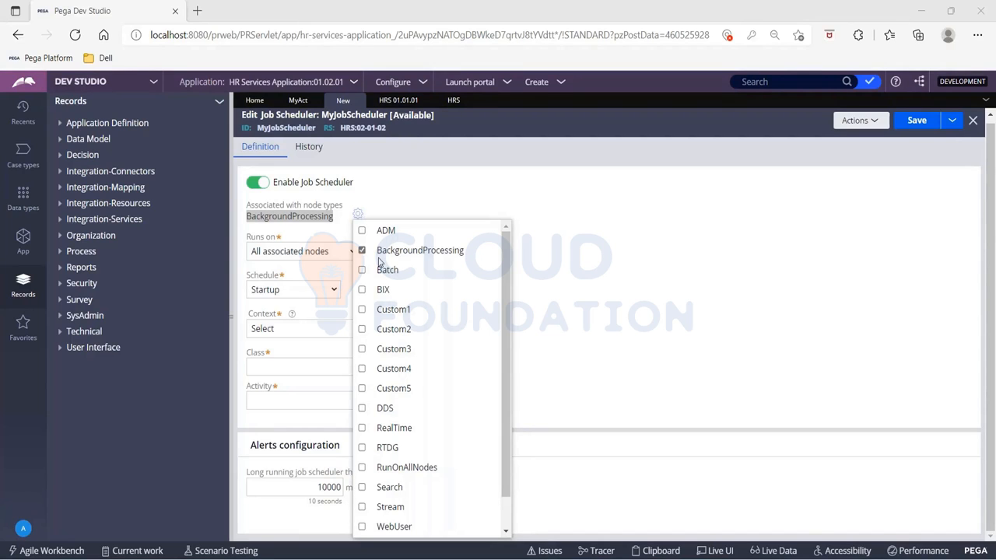
pyautogui.scroll(-2, 460, 355)
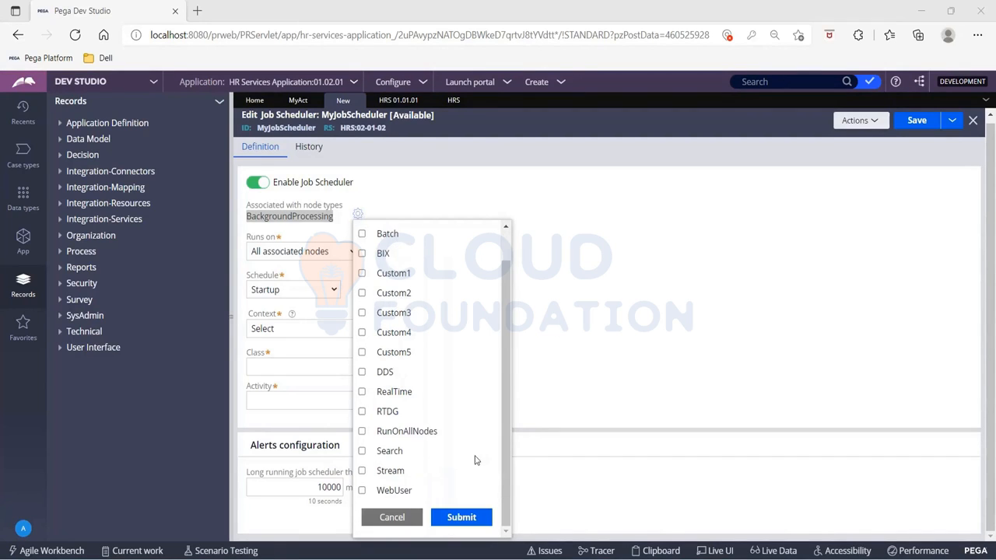
pyautogui.click(560, 376)
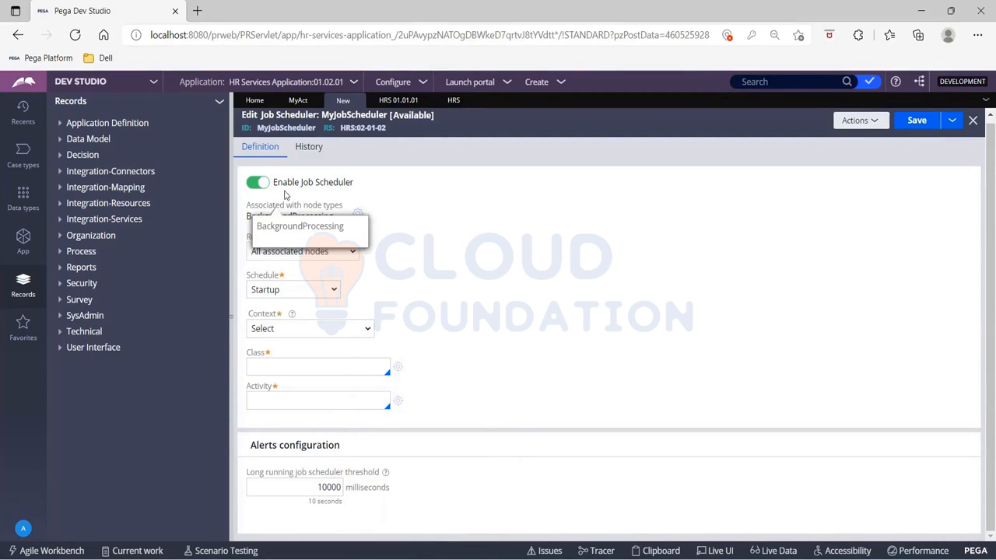
# - Set Runs on to Any one associated node
pyautogui.click(302, 257)
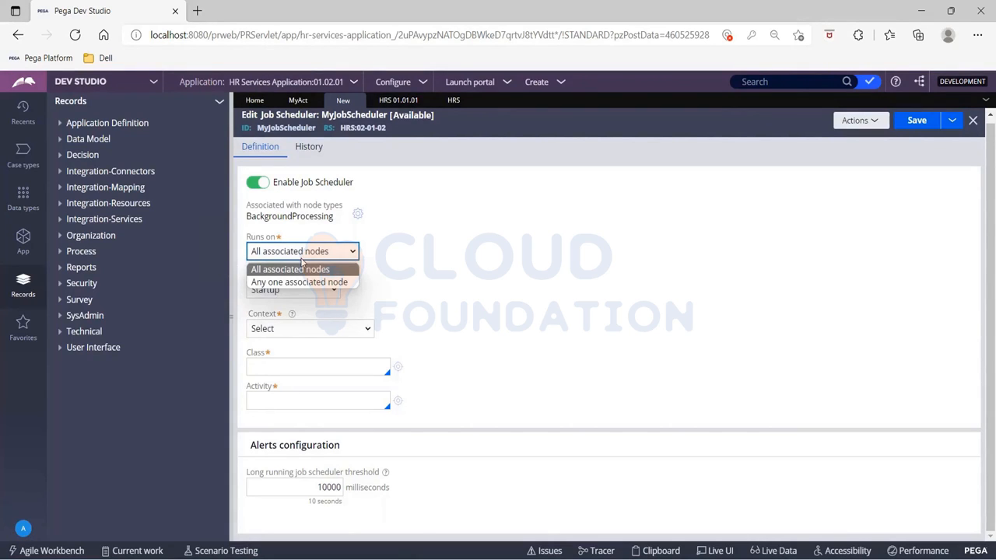
pyautogui.click(300, 273)
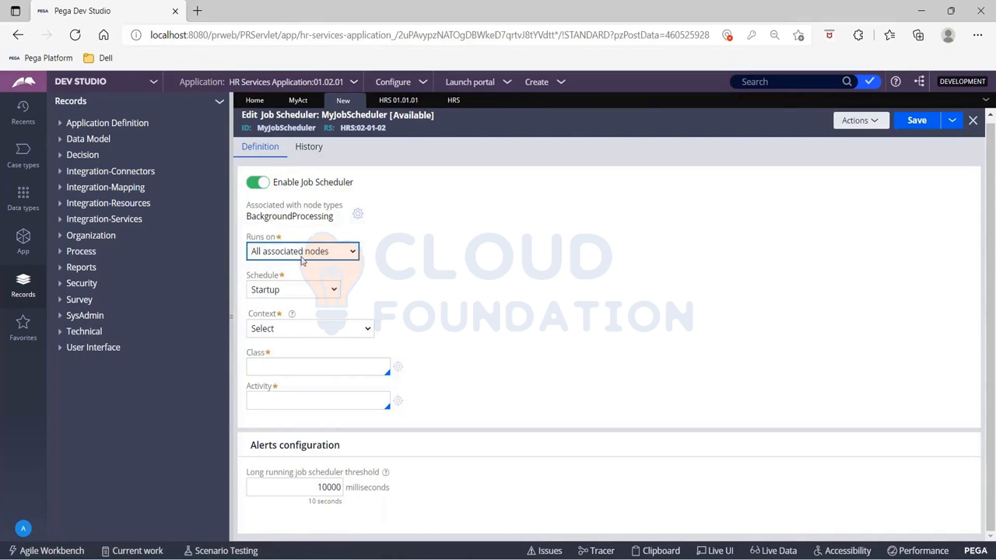
pyautogui.click(303, 253)
pyautogui.click(303, 284)
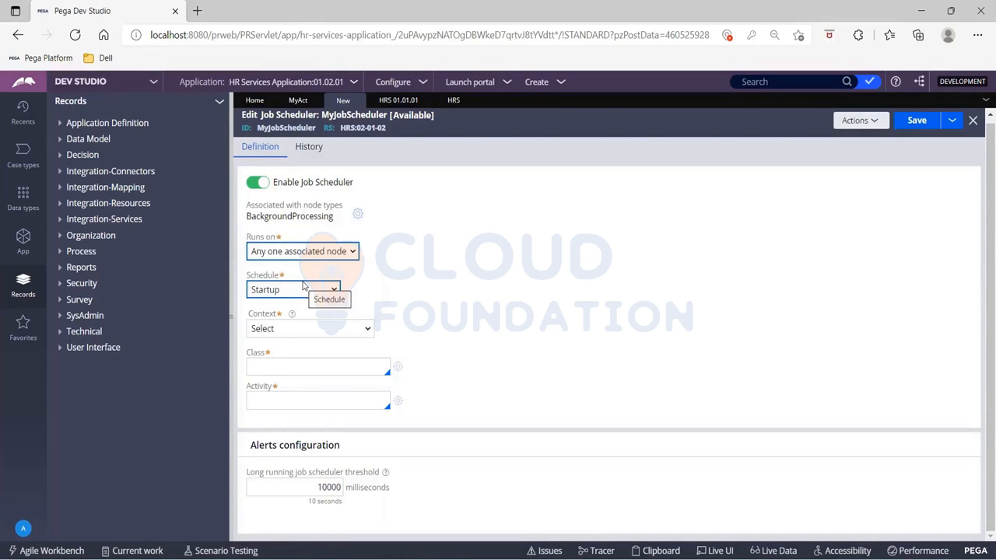
# - Set the job scheduler's schedule to Multiple times a day
pyautogui.press('Down')
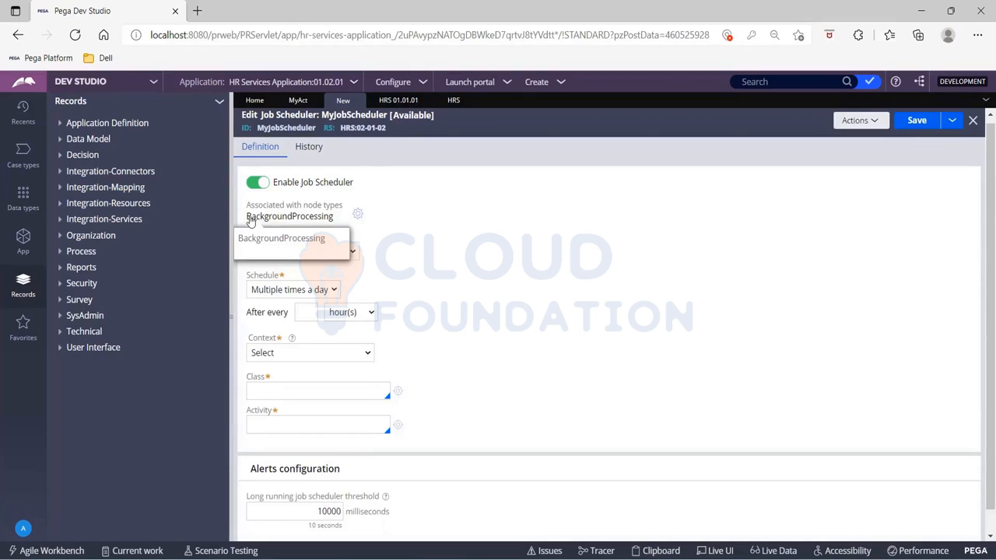
pyautogui.moveTo(249, 219); pyautogui.dragTo(341, 226)
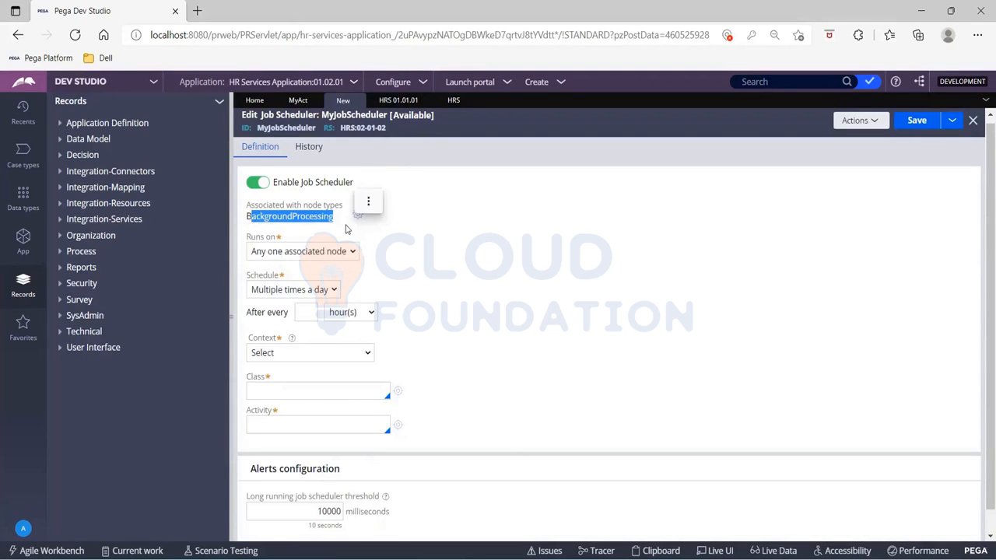
# - Switch Runs on between Any one associated node and All associated nodes, ending on All associated nodes
pyautogui.click(337, 251)
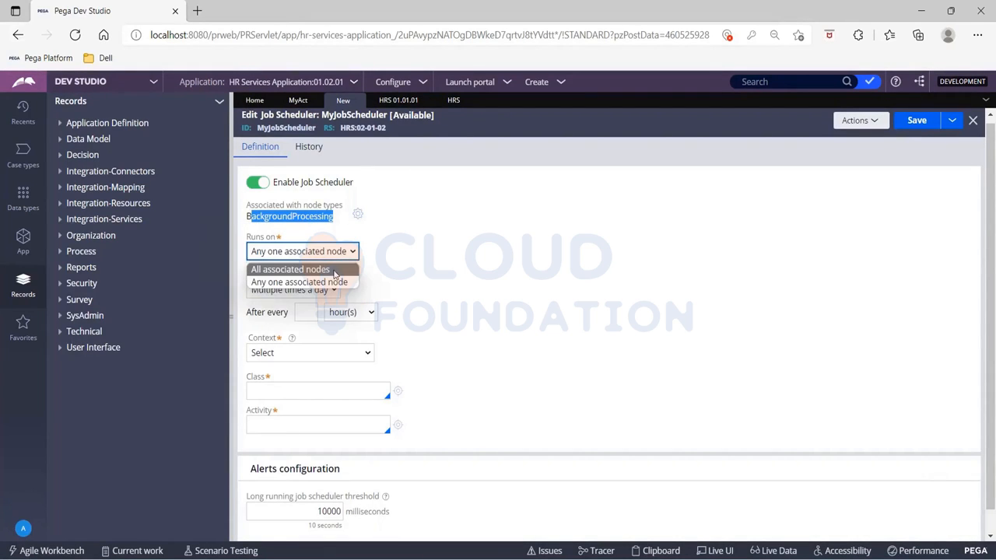
pyautogui.click(335, 270)
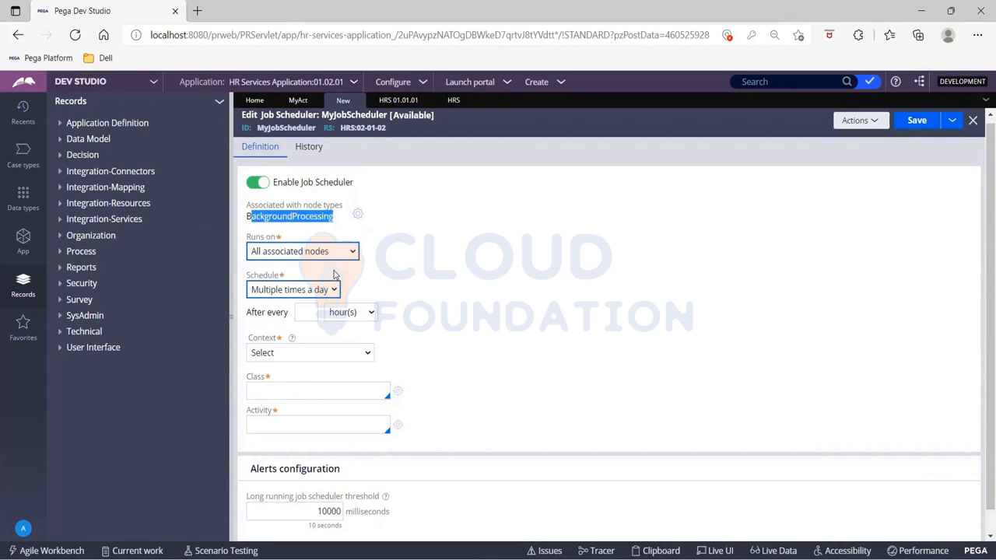
pyautogui.click(425, 288)
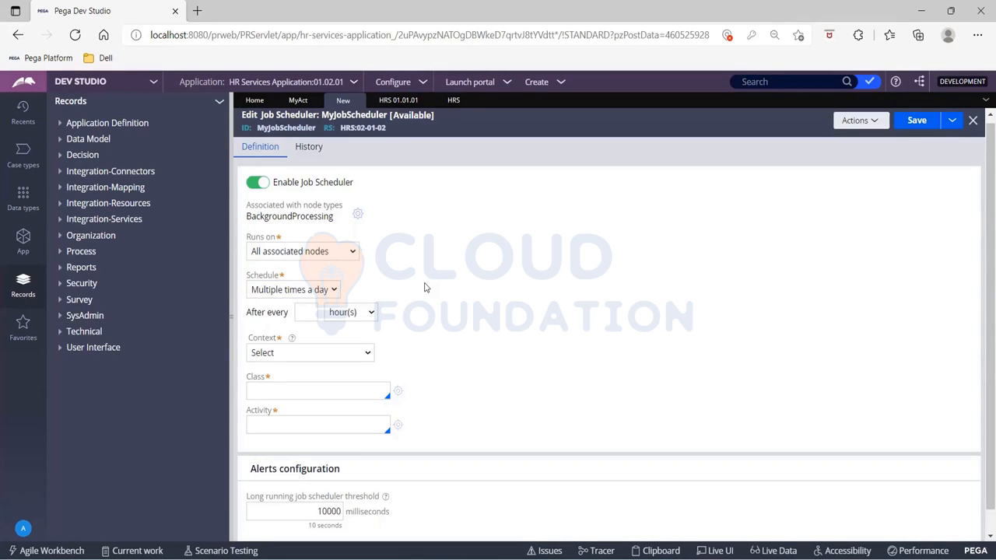
pyautogui.click(302, 251)
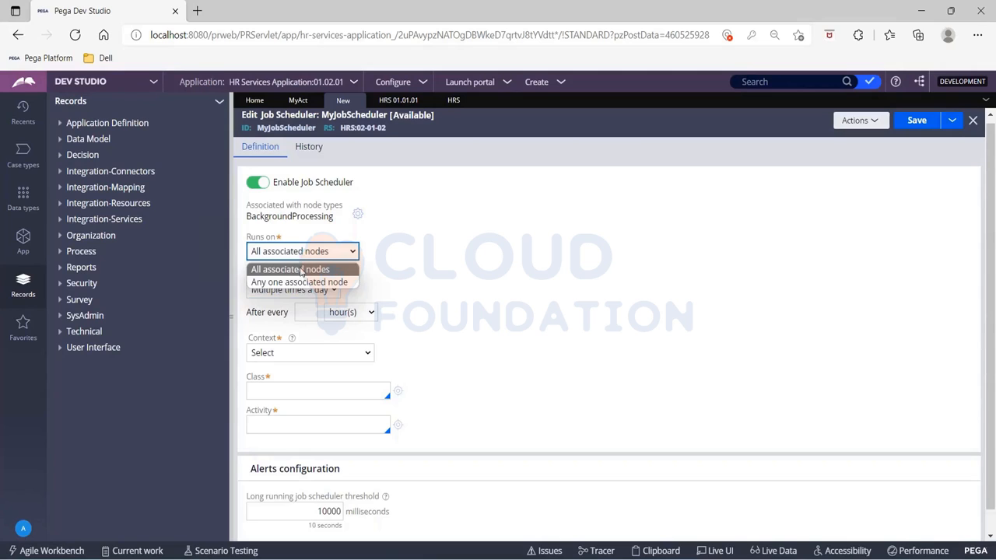
pyautogui.click(302, 270)
pyautogui.click(296, 256)
pyautogui.click(298, 276)
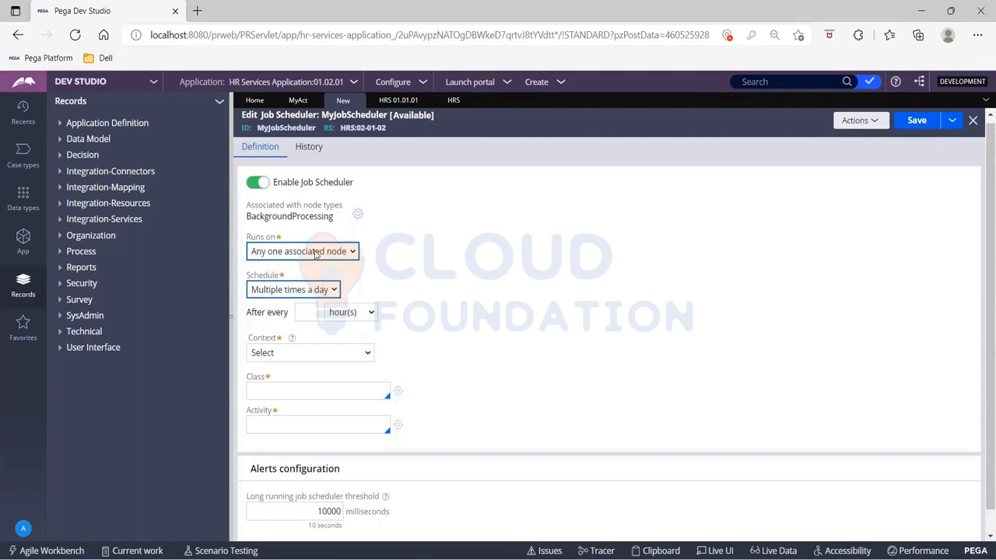
pyautogui.click(316, 254)
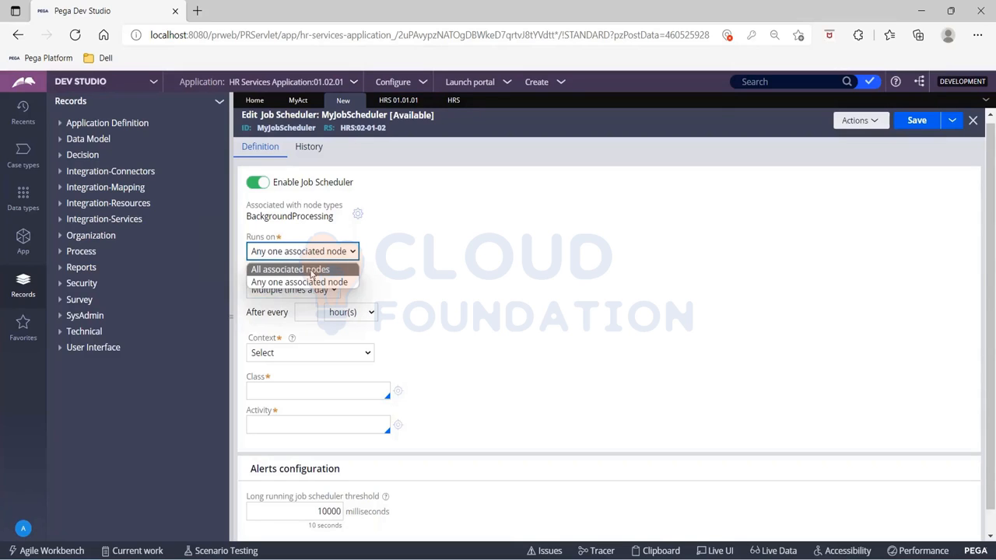
pyautogui.click(311, 270)
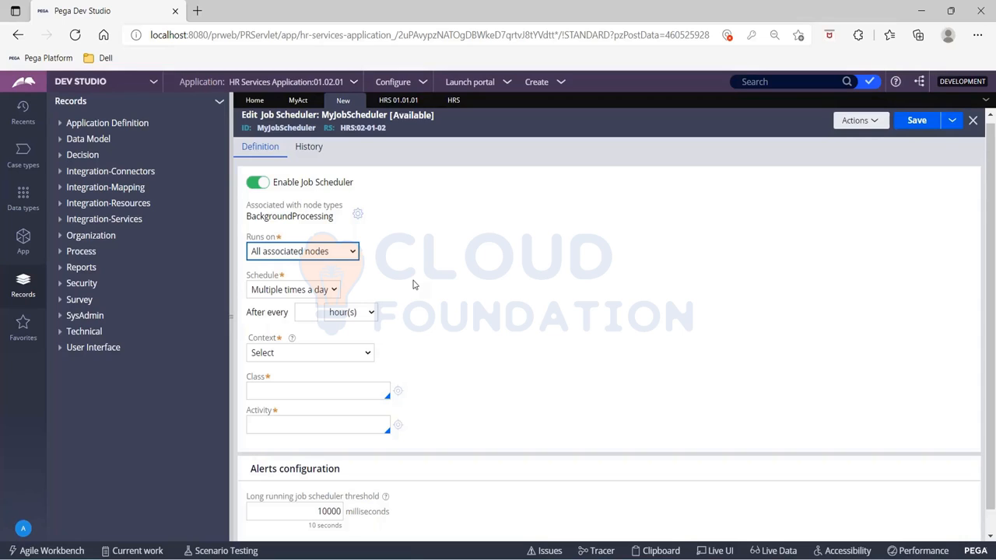
# - Open the help topic for Job Scheduler rules and read its overview
pyautogui.click(859, 121)
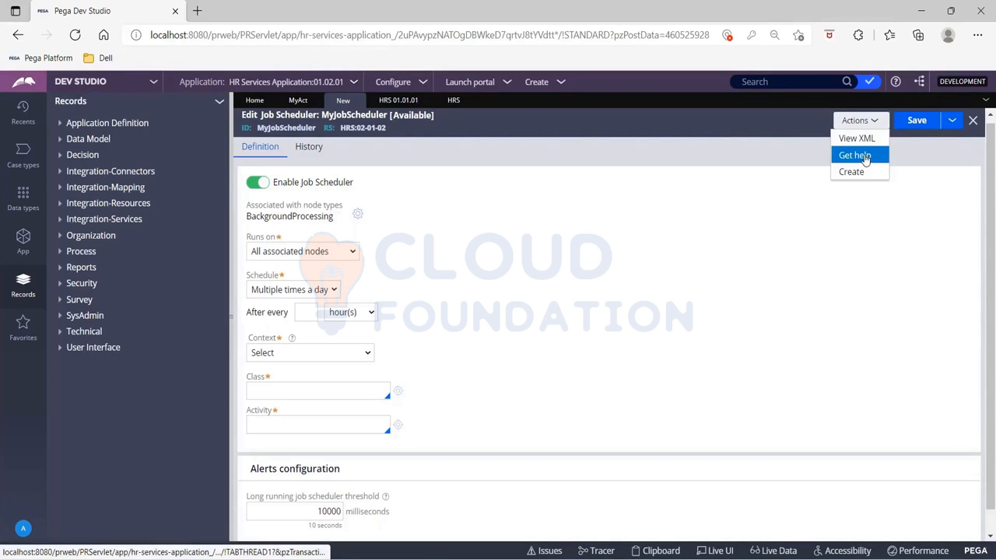
pyautogui.click(855, 154)
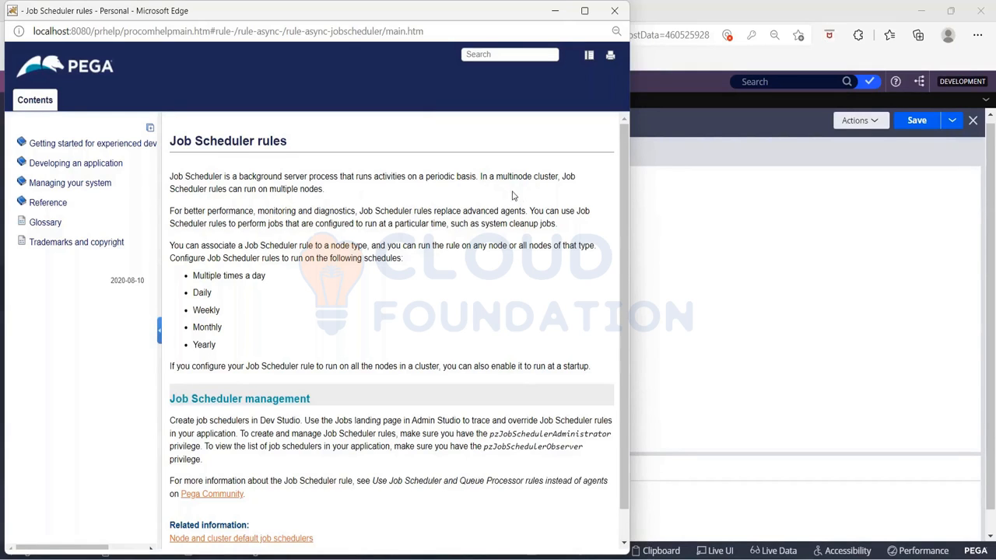
pyautogui.moveTo(480, 176); pyautogui.dragTo(584, 179)
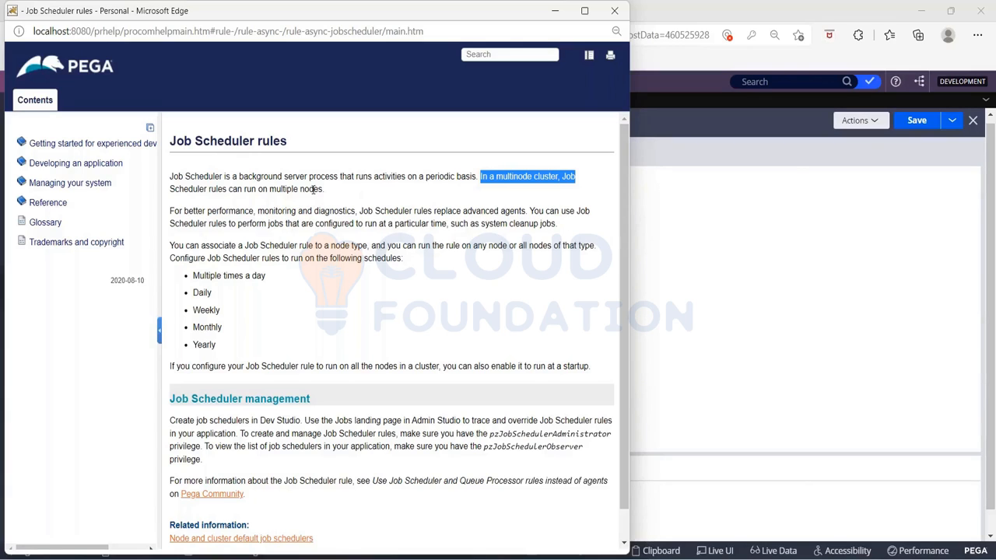
pyautogui.click(705, 246)
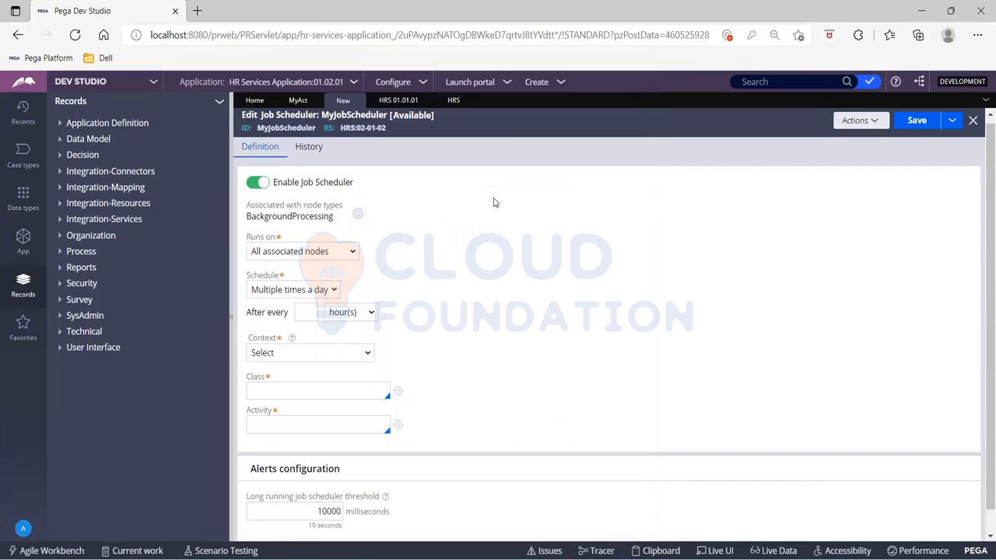
# - Examine the associated node type details and the available schedule options
pyautogui.click(358, 214)
pyautogui.click(304, 290)
pyautogui.click(311, 269)
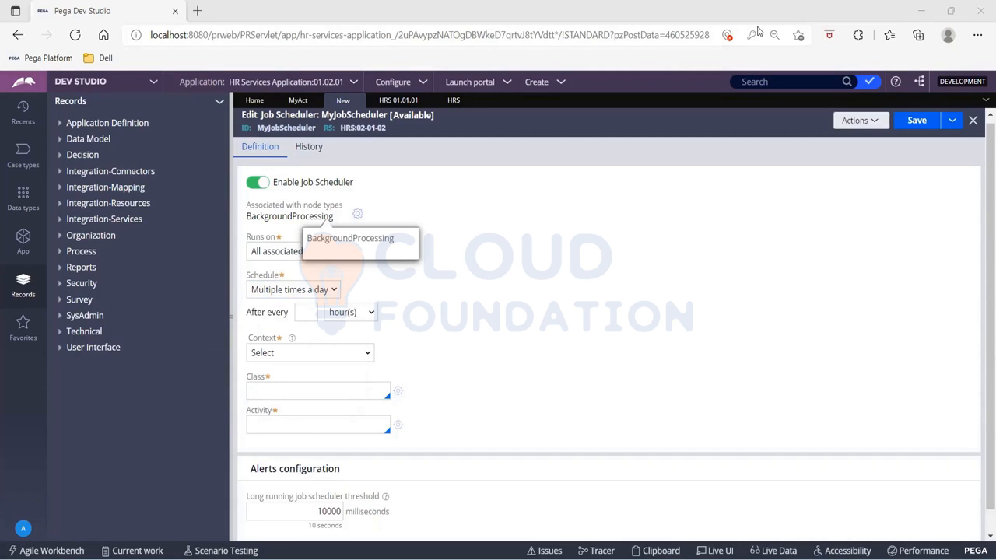
pyautogui.click(300, 290)
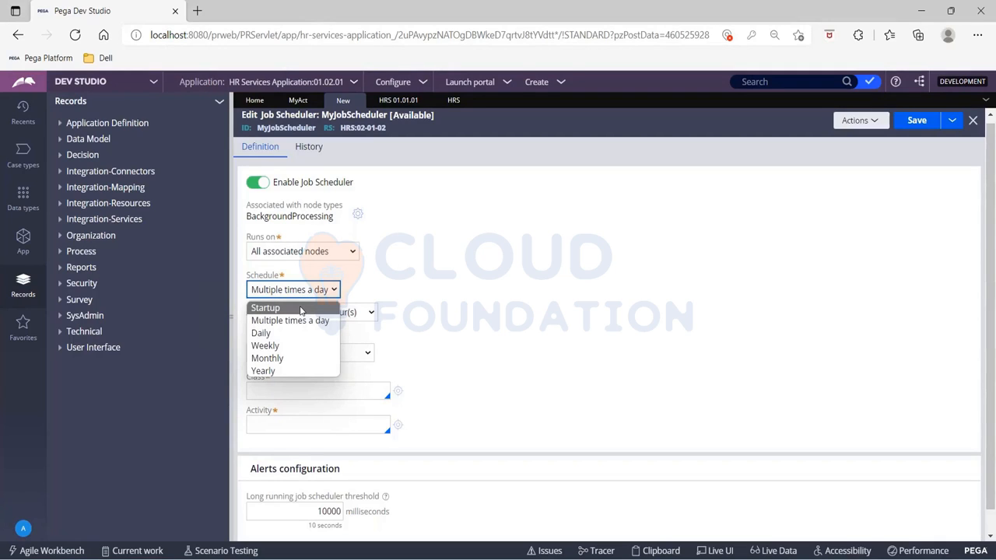
pyautogui.click(769, 13)
# - Set the job scheduler's schedule to Startup
pyautogui.click(300, 253)
pyautogui.click(280, 292)
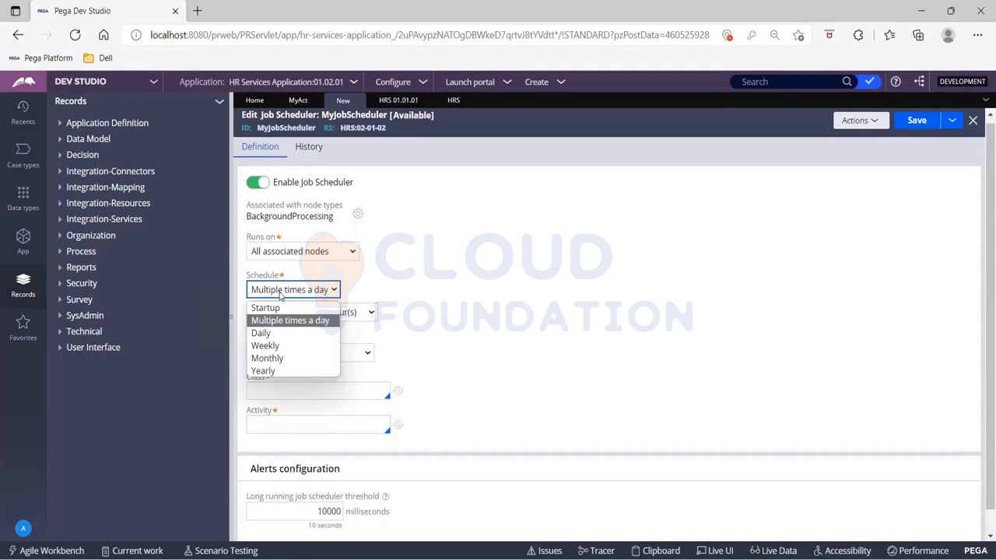
pyautogui.click(265, 309)
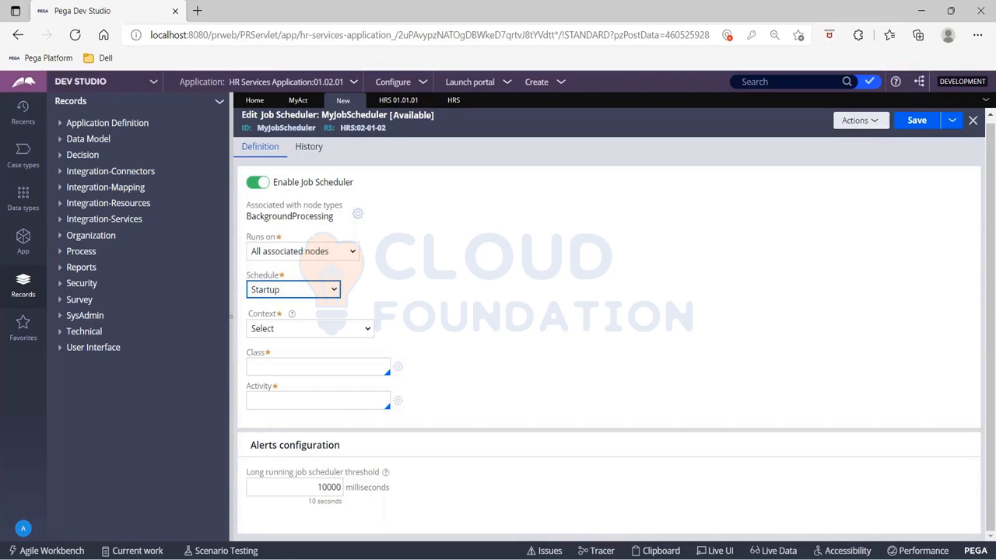
# - Set the schedule back to Multiple times a day, running after every 2 hour(s)
pyautogui.click(307, 294)
pyautogui.click(305, 322)
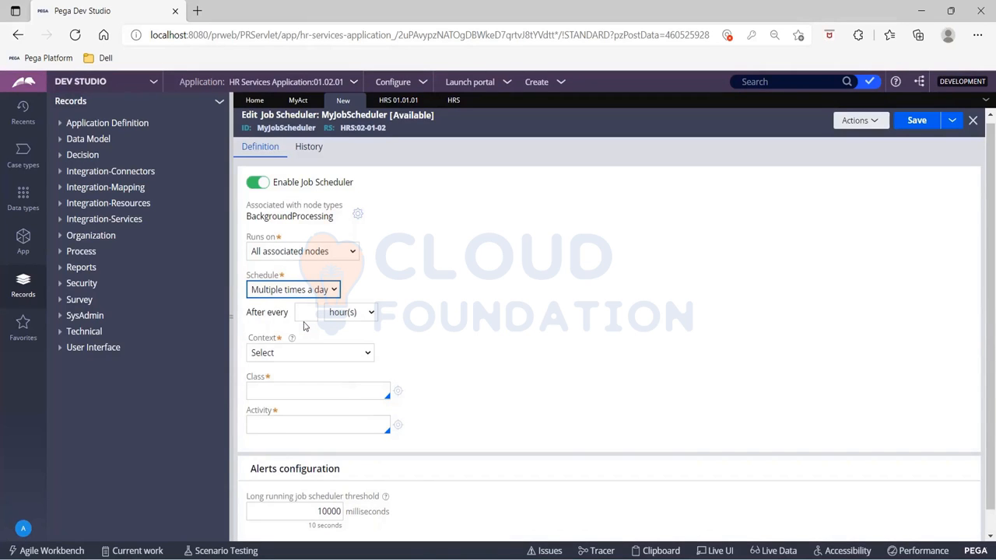
pyautogui.click(347, 313)
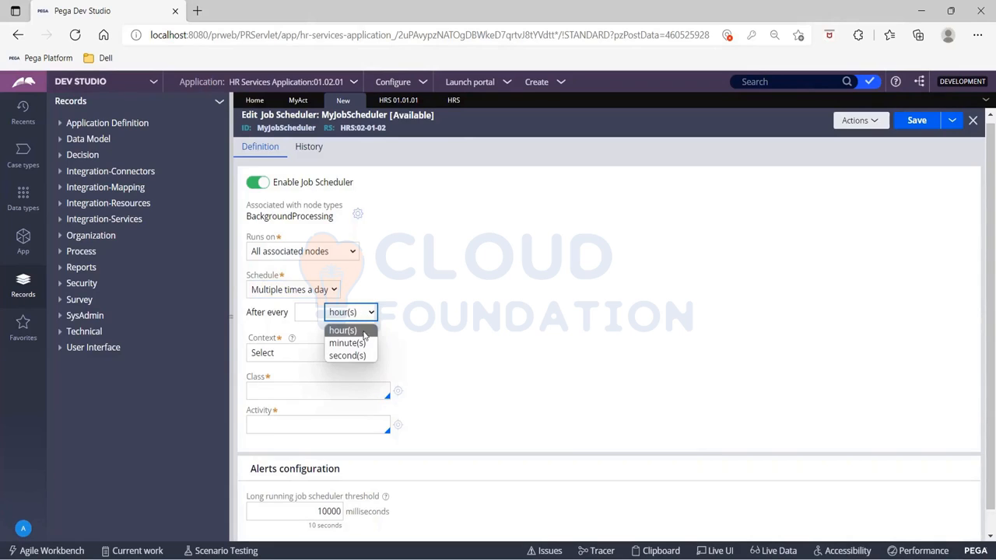
pyautogui.click(306, 313)
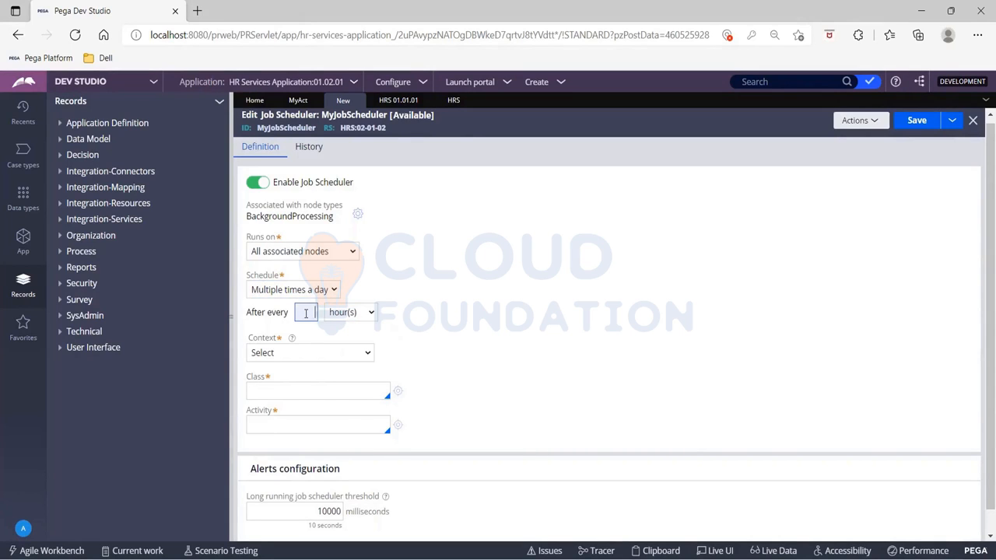
pyautogui.write('2')
pyautogui.press('Tab')
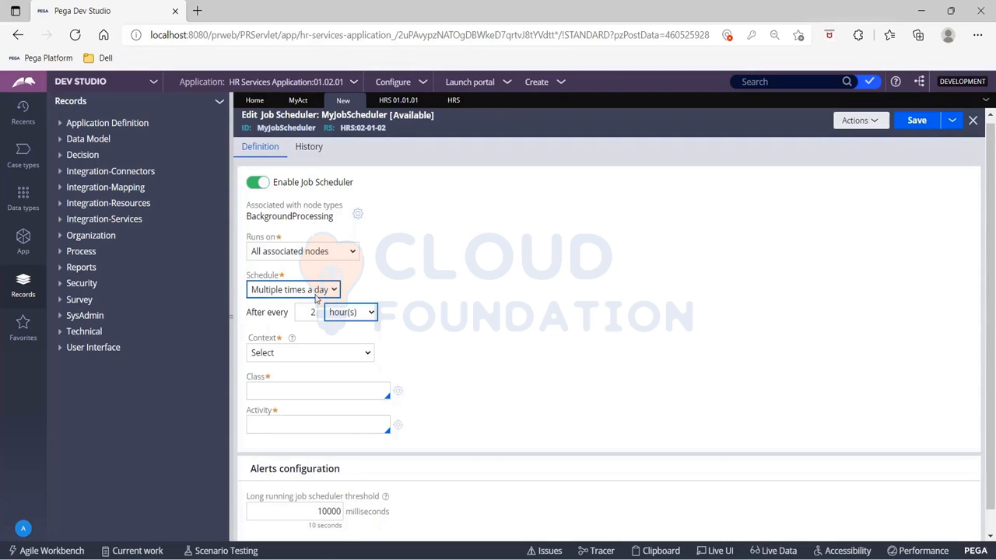
# - Set the schedule to Daily, entering every 2 days, and switch to Every Weekday
pyautogui.click(315, 296)
pyautogui.click(309, 334)
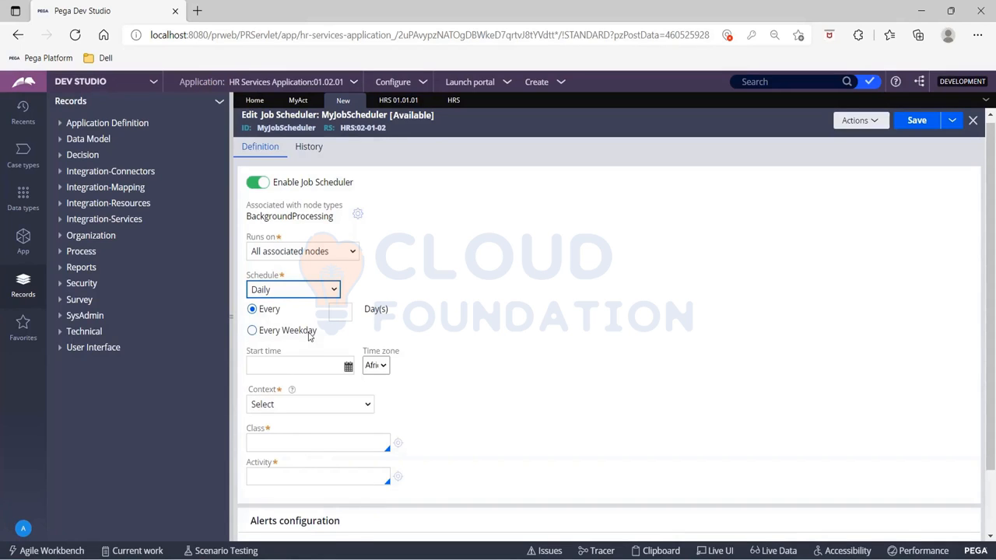
pyautogui.click(343, 312)
pyautogui.write('2')
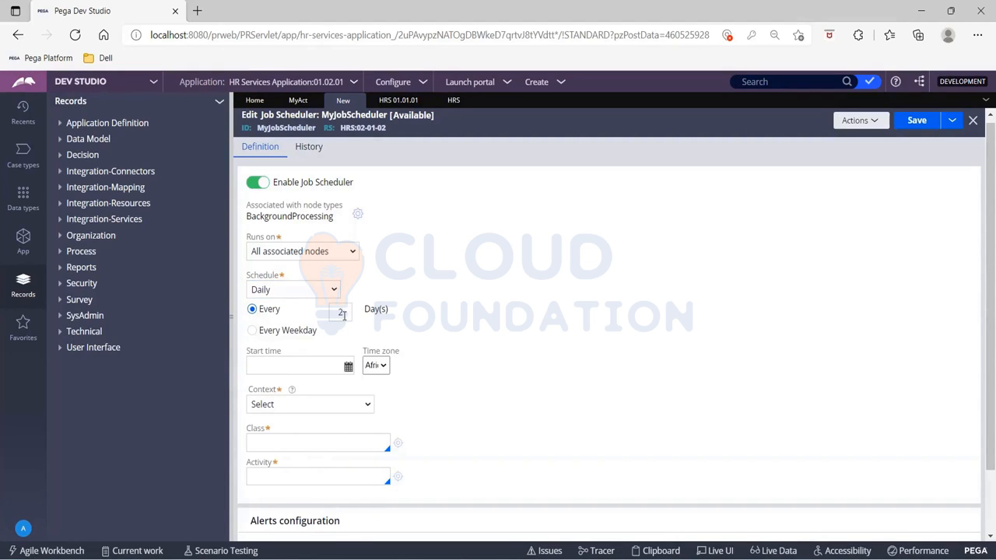
pyautogui.click(253, 330)
# - Open the start time picker and browse the time zone list, selecting an Indian time zone
pyautogui.click(348, 366)
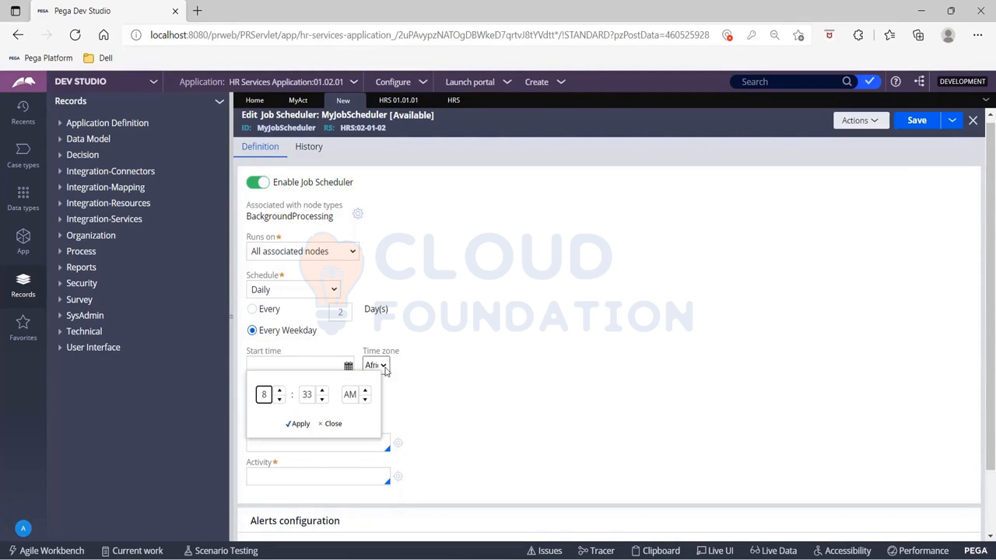
pyautogui.click(382, 366)
pyautogui.scroll(-15, 413, 246)
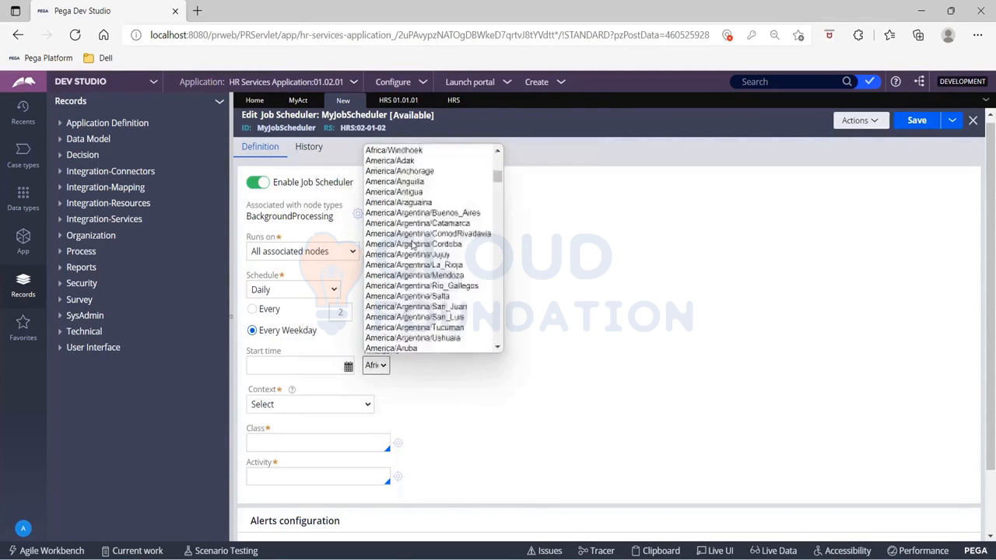
pyautogui.scroll(-20, 413, 246)
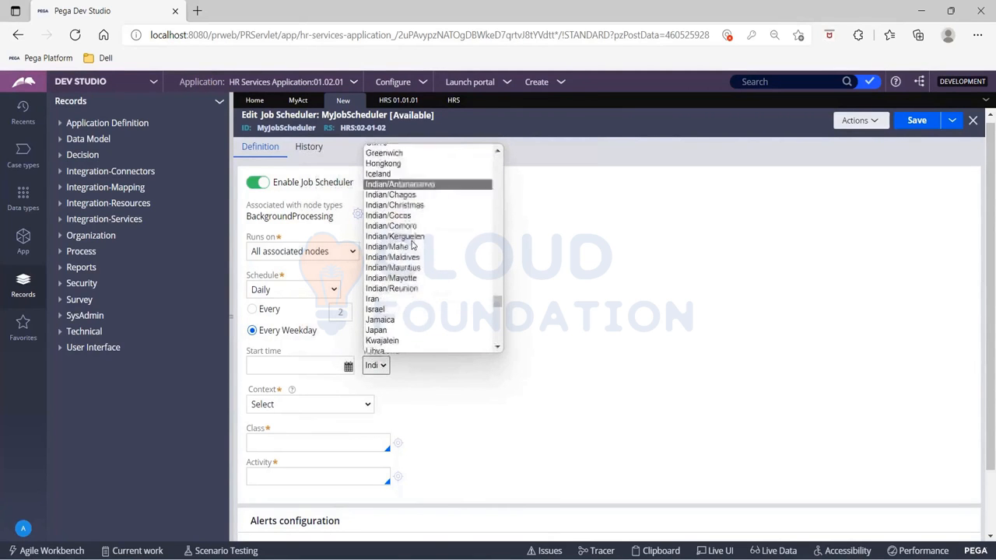
pyautogui.scroll(6, 413, 246)
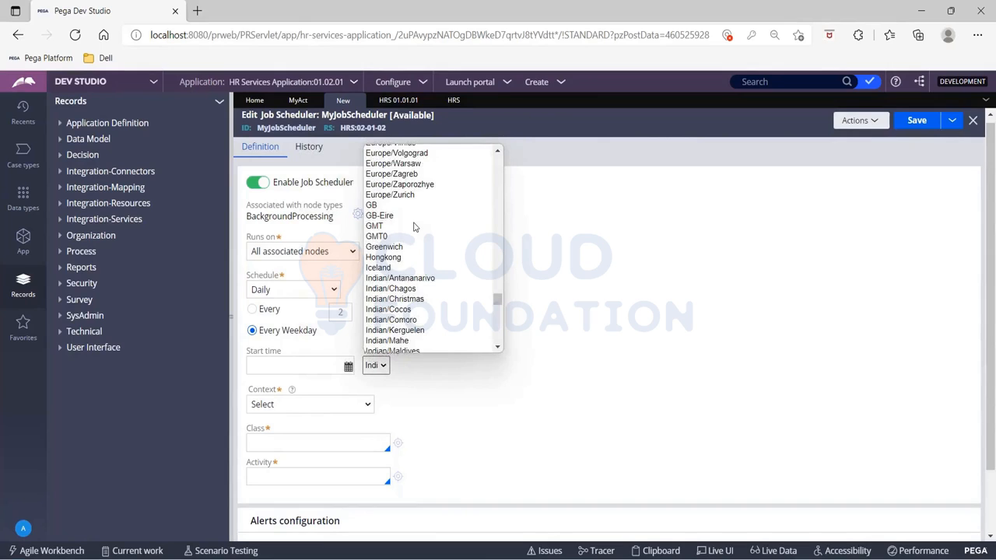
pyautogui.scroll(-3, 413, 227)
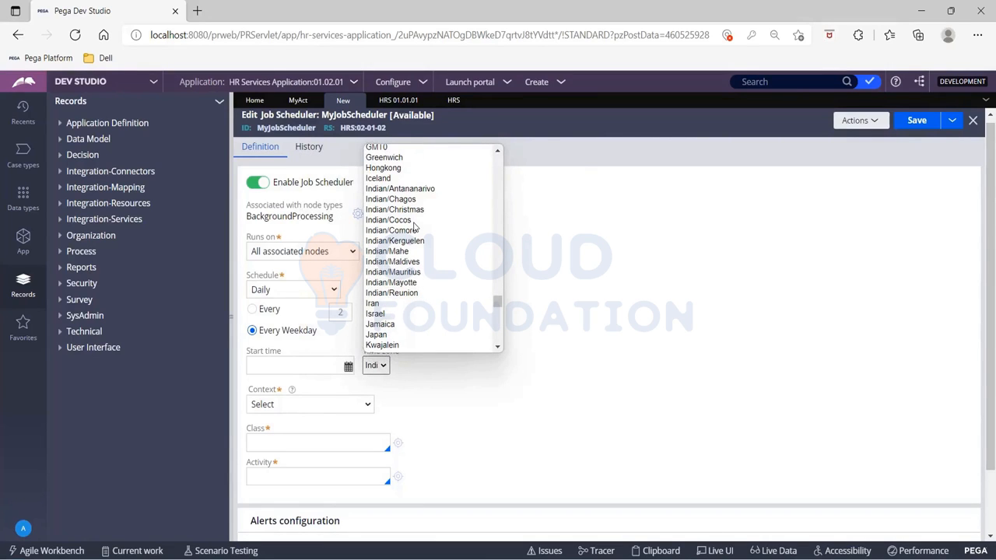
pyautogui.click(458, 398)
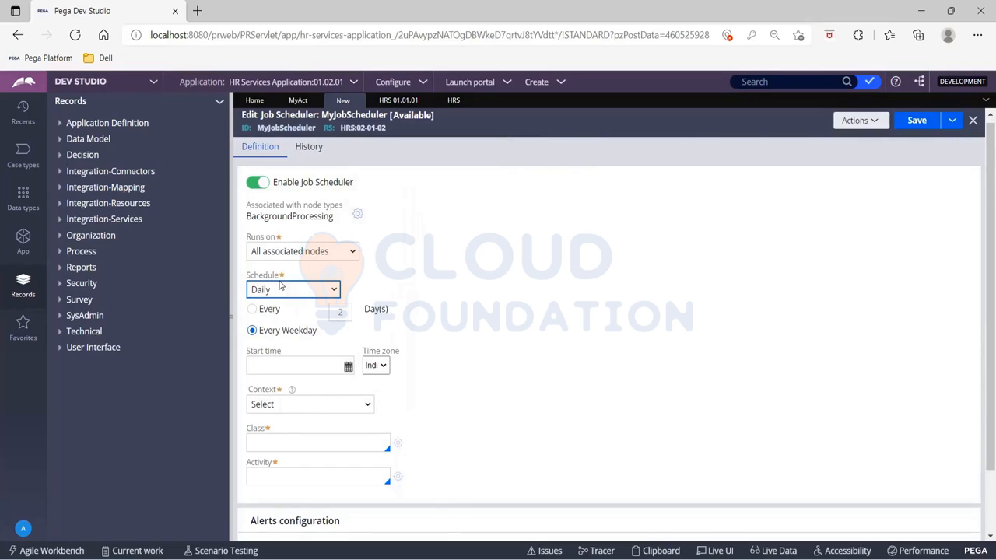
# - Set the schedule to Weekly, every 1 week, ticking Monday and Thursday under Edit days
pyautogui.click(329, 289)
pyautogui.click(288, 351)
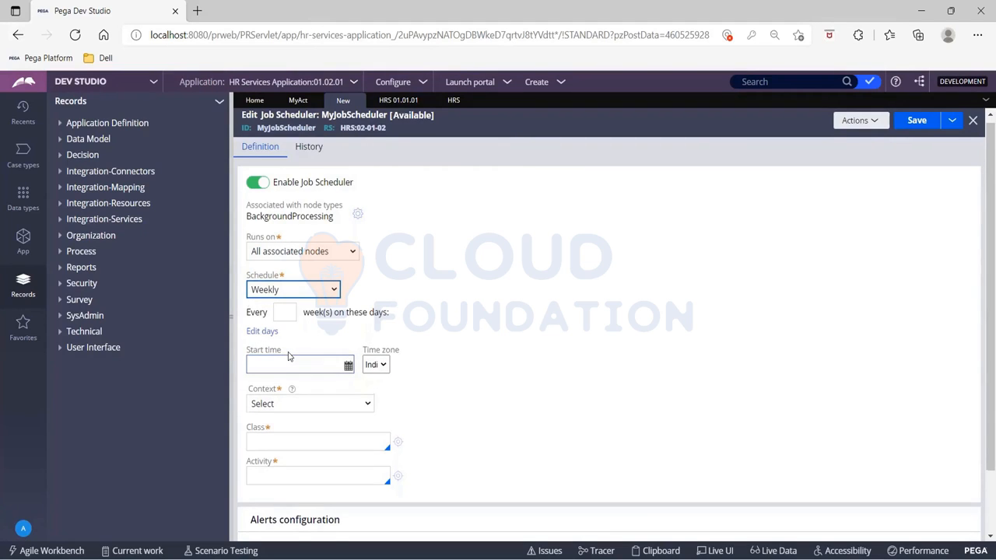
pyautogui.click(281, 311)
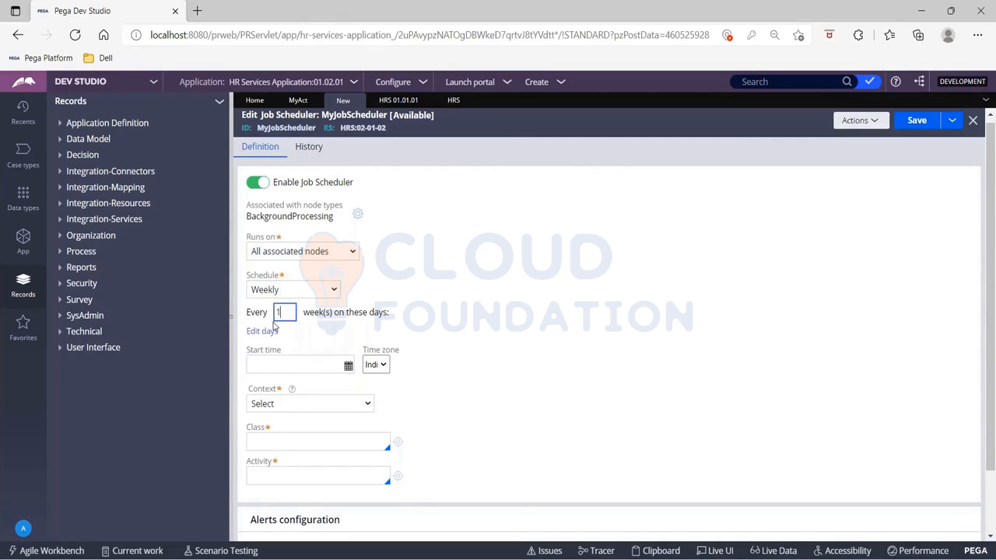
pyautogui.click(270, 332)
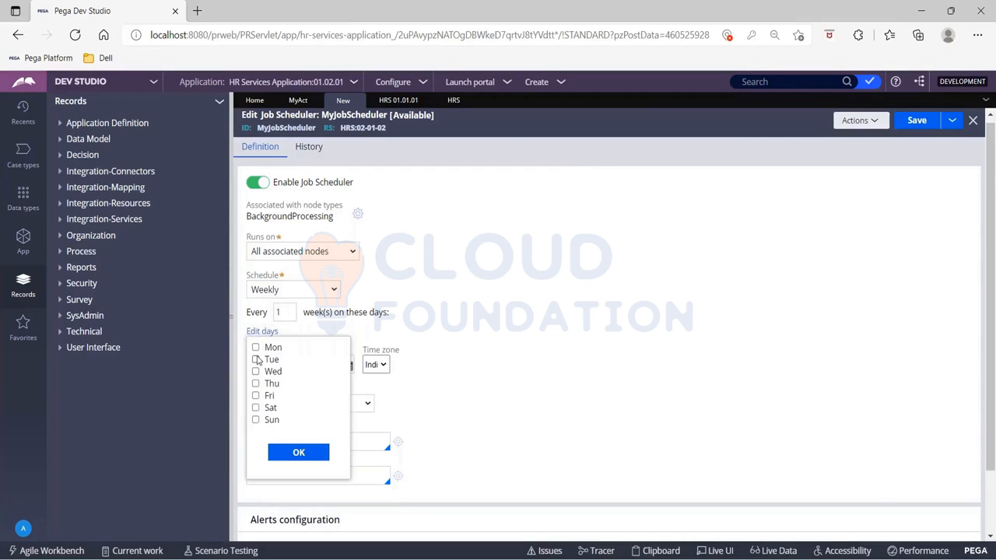
pyautogui.click(256, 348)
pyautogui.click(256, 384)
pyautogui.click(285, 311)
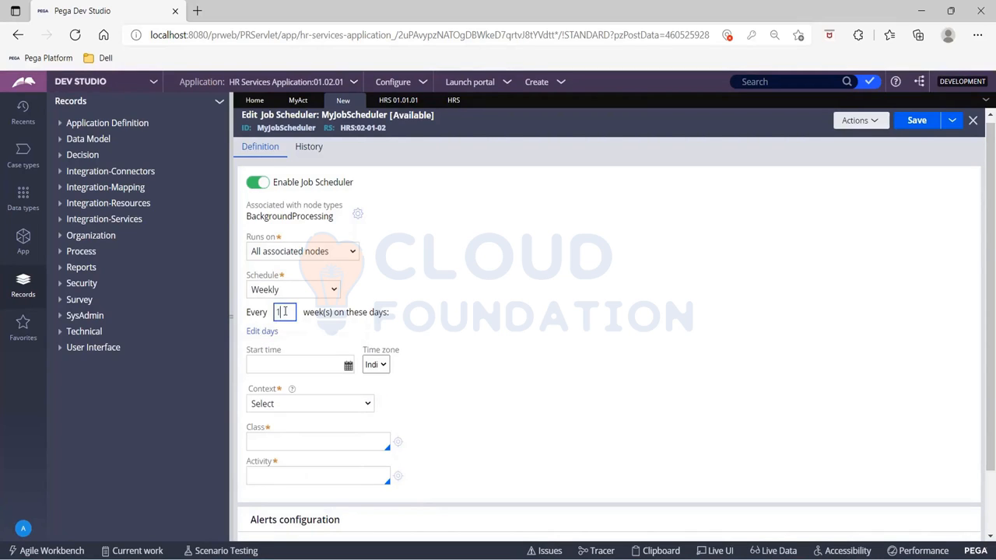
# - Set the schedule to Monthly on day 31 of every 1 month
pyautogui.click(311, 290)
pyautogui.click(285, 359)
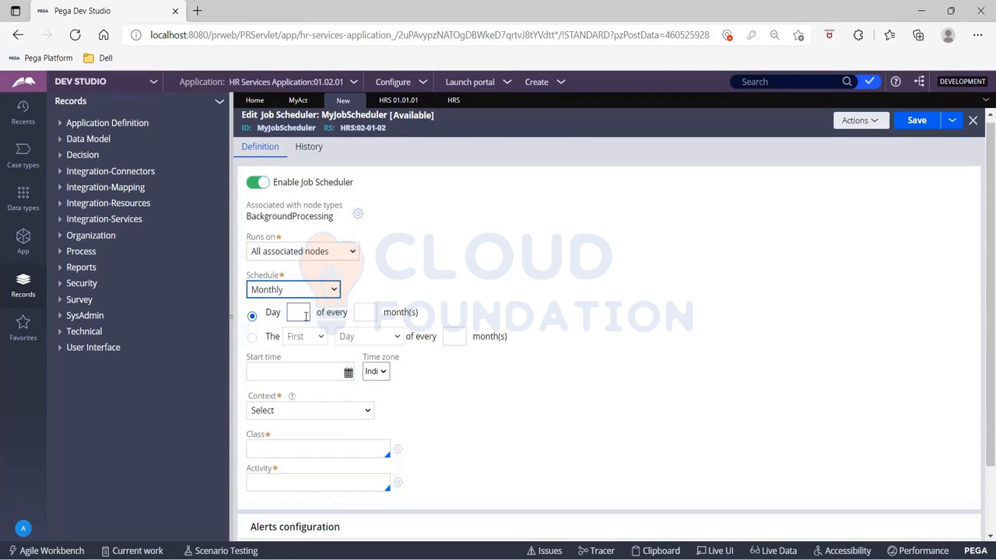
pyautogui.click(299, 312)
pyautogui.rightClick(304, 312)
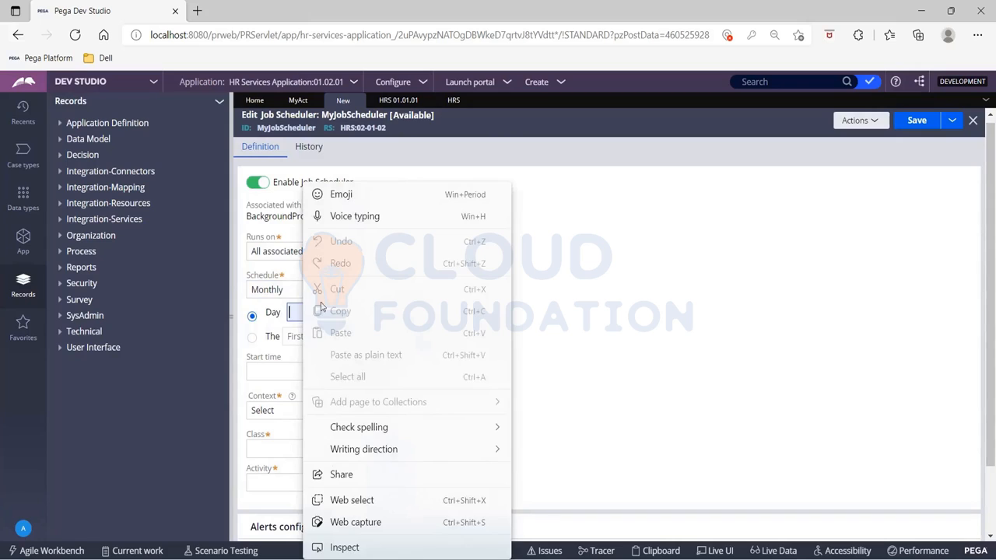
pyautogui.click(656, 290)
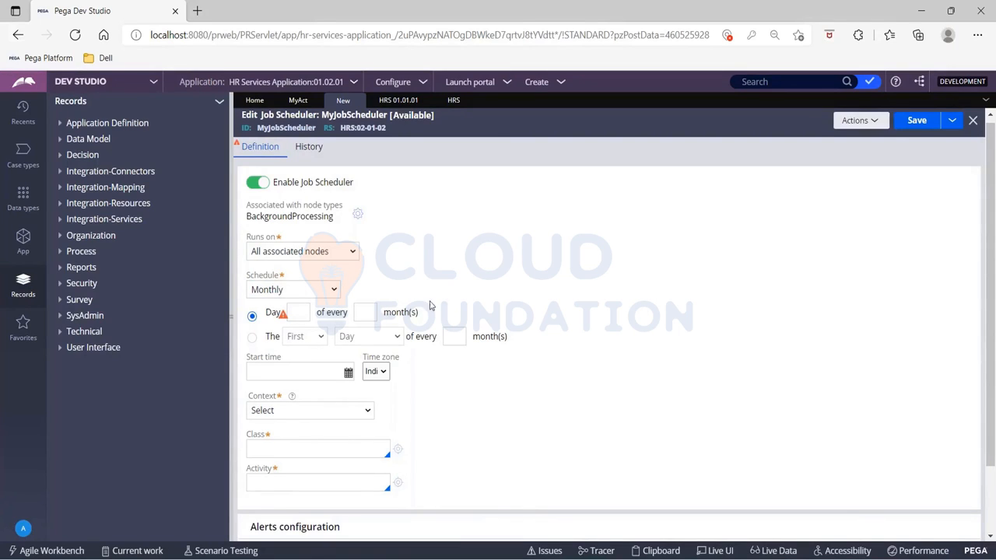
pyautogui.click(303, 312)
pyautogui.write('31')
pyautogui.press('Tab')
pyautogui.write('1')
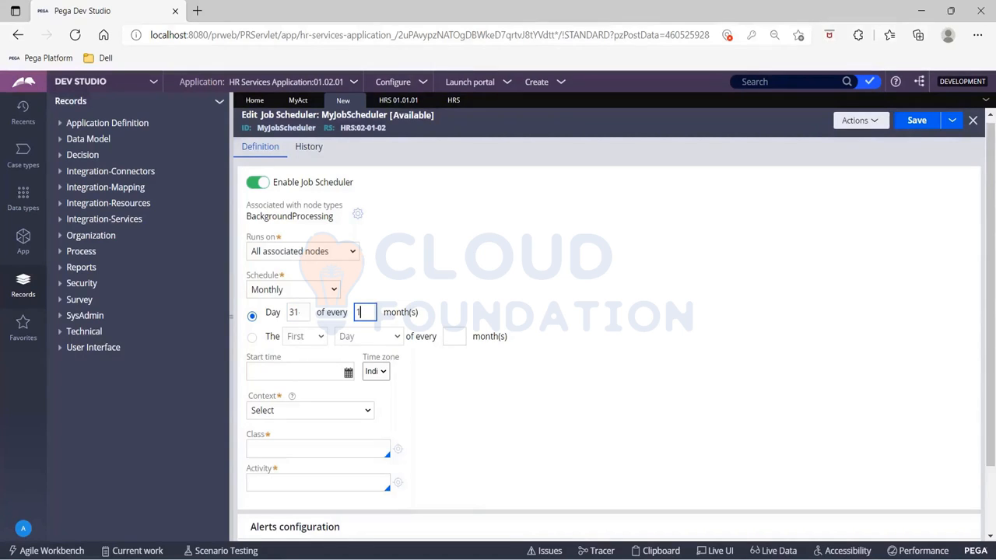
# - Switch the monthly option to the Last Weekday of every 1 month
pyautogui.click(251, 337)
pyautogui.click(315, 340)
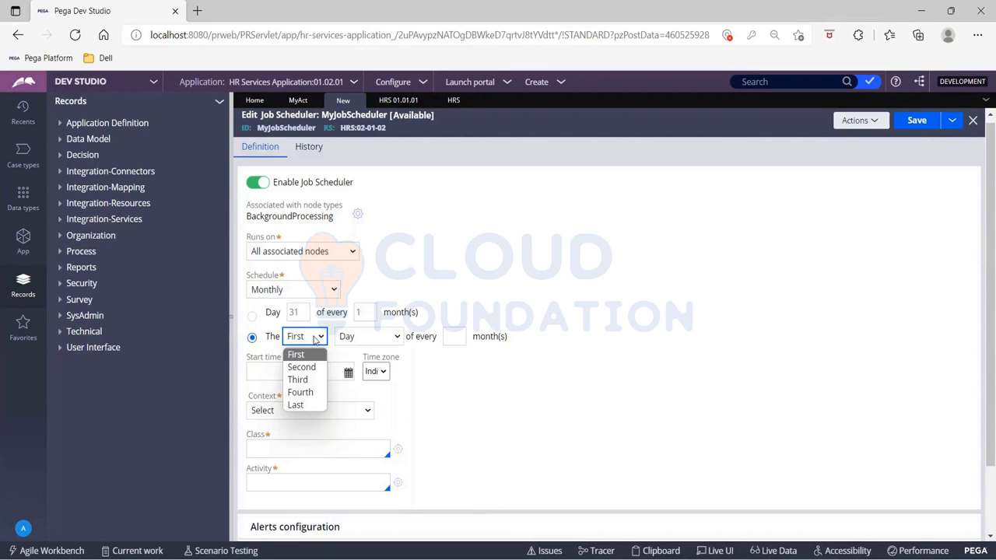
pyautogui.click(310, 405)
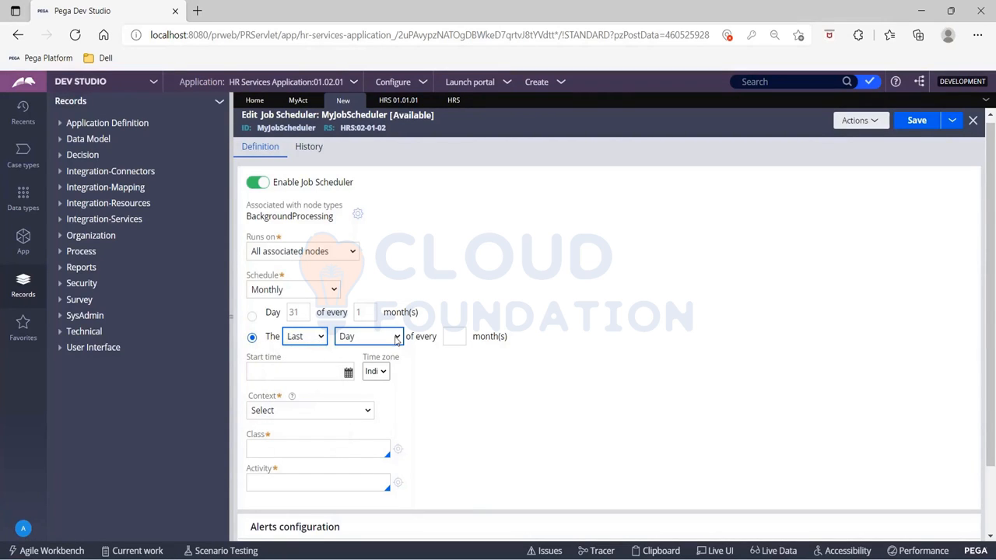
pyautogui.click(396, 337)
pyautogui.click(384, 370)
pyautogui.click(452, 336)
pyautogui.write('1')
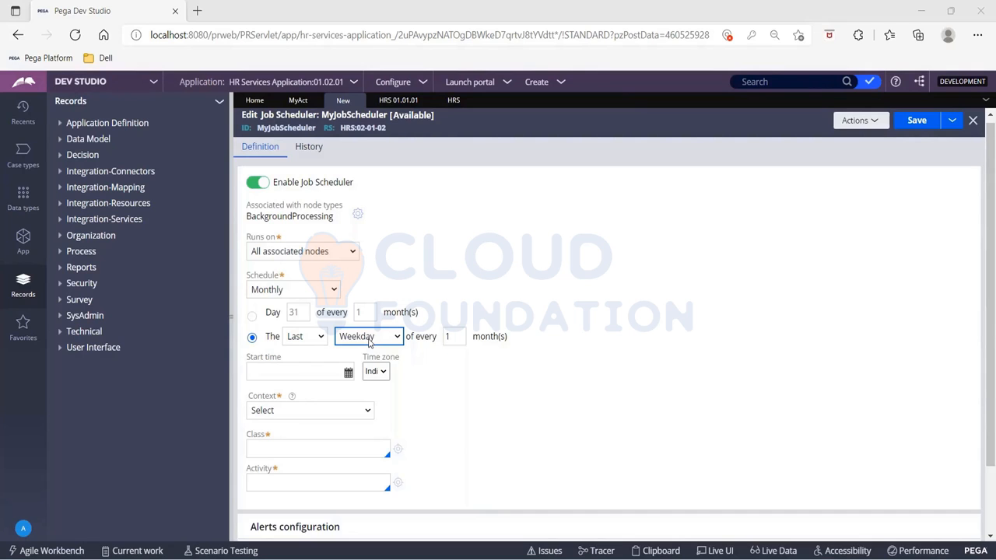
# - Set the job scheduler's schedule to Yearly
pyautogui.click(333, 290)
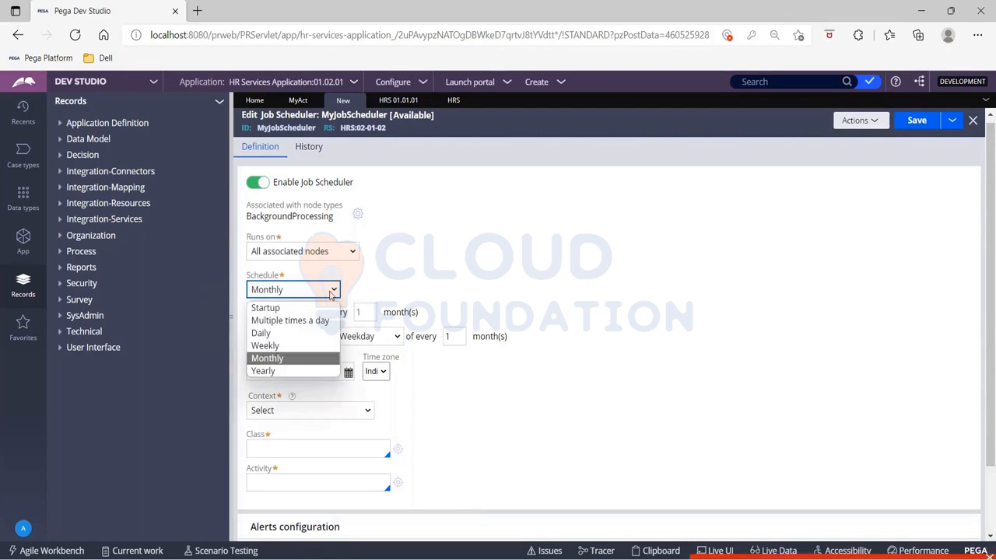
pyautogui.click(332, 290)
pyautogui.click(332, 290)
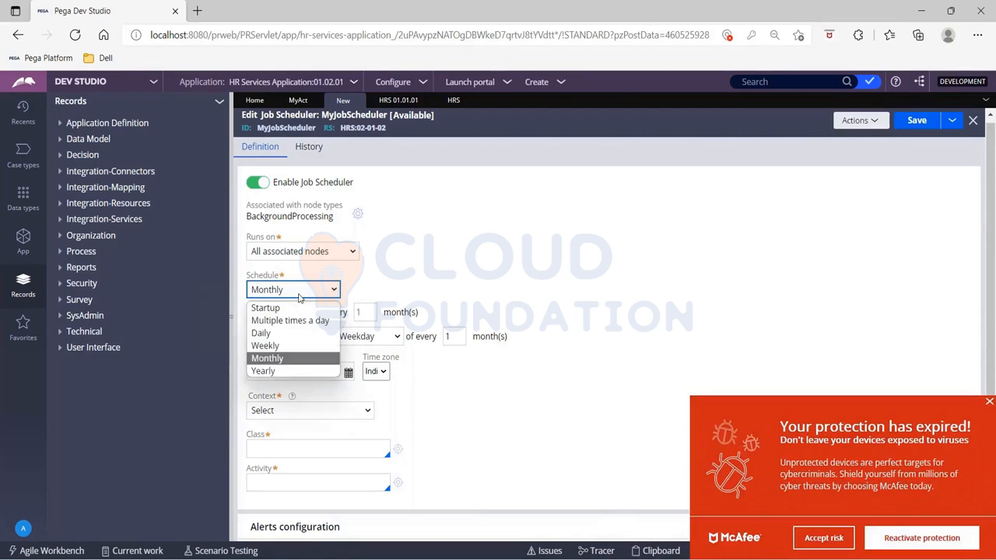
pyautogui.click(263, 370)
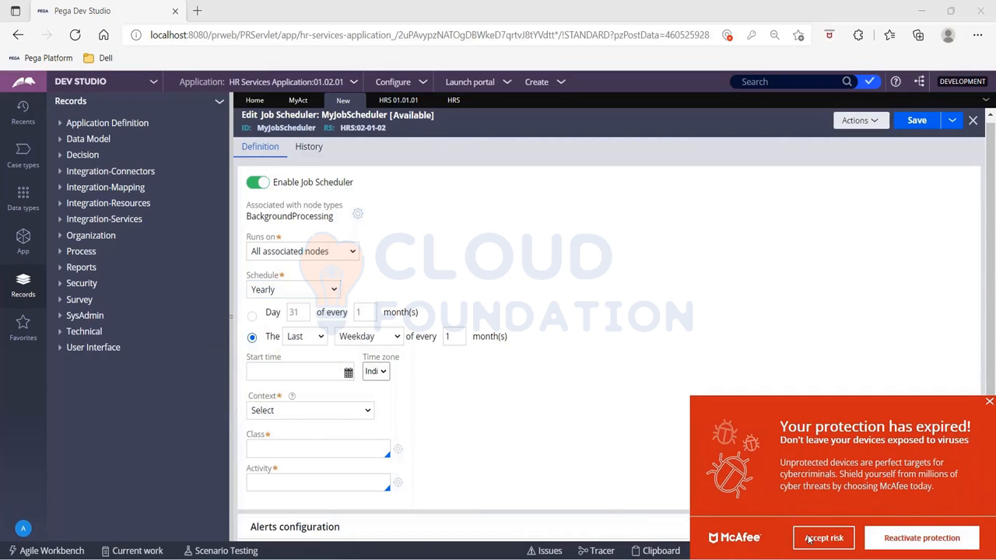
# - Dismiss the pop-up and set the yearly schedule to every March 31
pyautogui.click(989, 401)
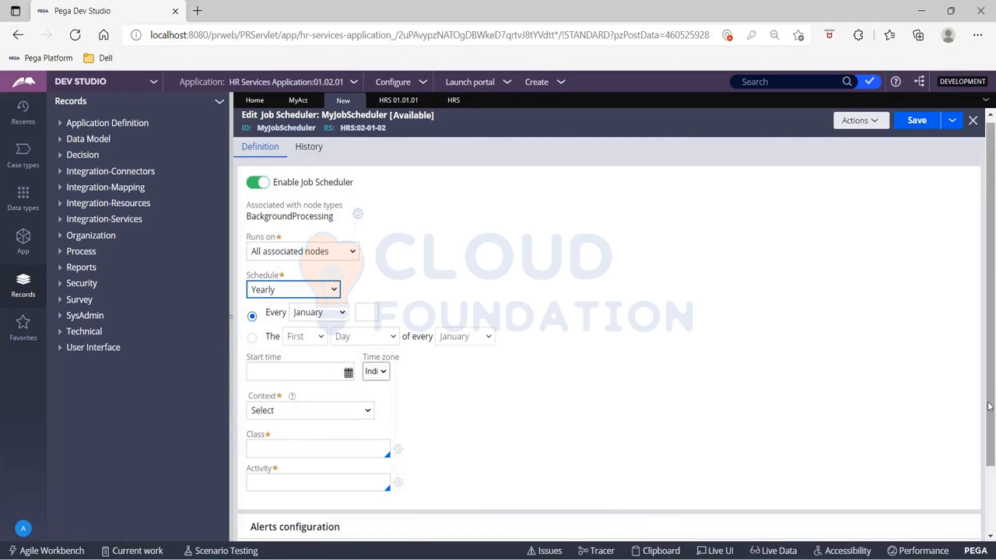
pyautogui.click(311, 312)
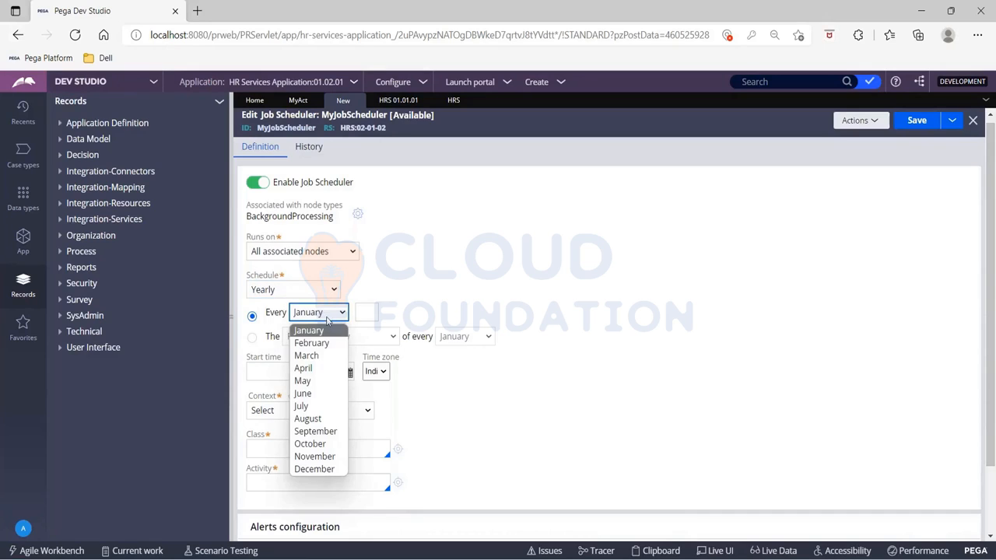
pyautogui.click(316, 357)
pyautogui.click(370, 311)
pyautogui.write('31')
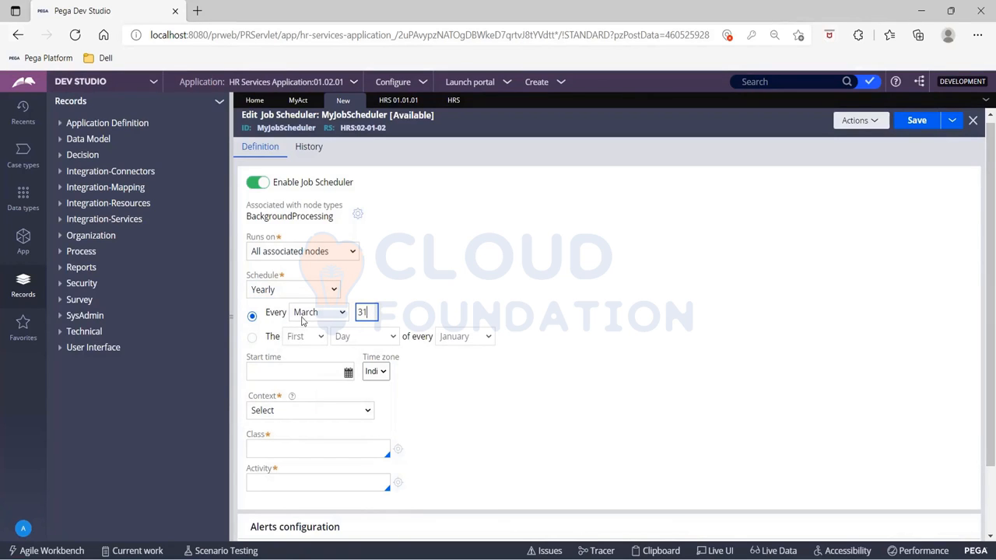
# - Switch the yearly option to the Last Weekday of every March
pyautogui.click(251, 337)
pyautogui.click(304, 337)
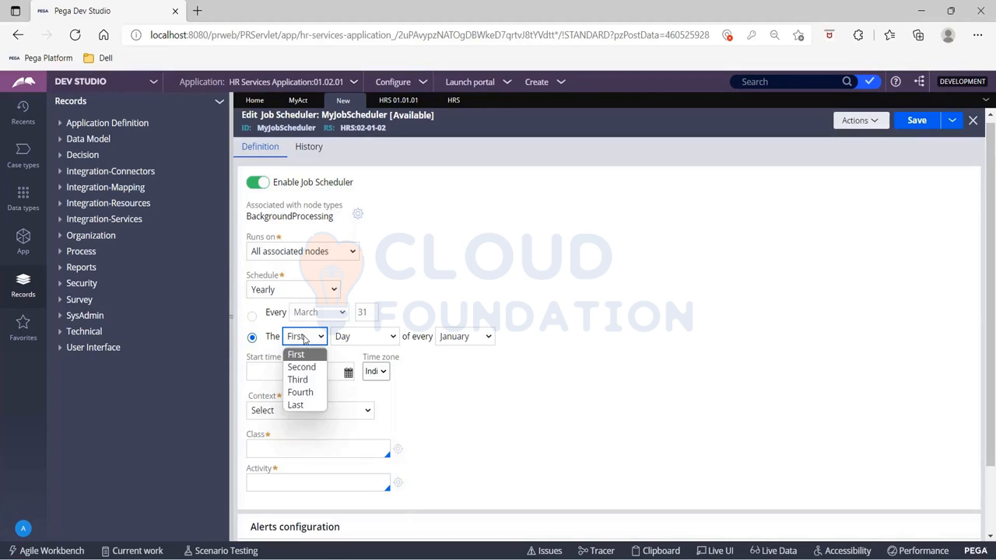
pyautogui.click(309, 406)
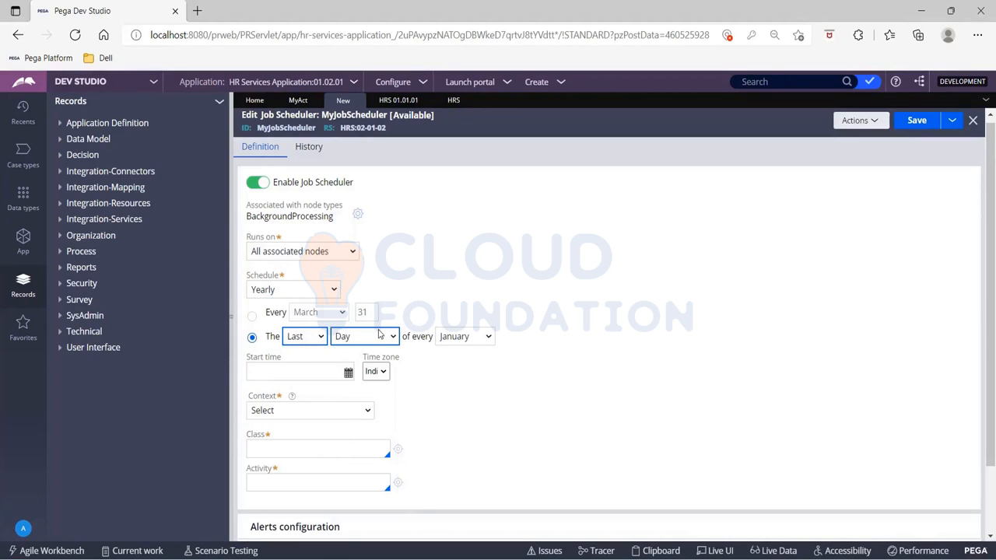
pyautogui.click(381, 336)
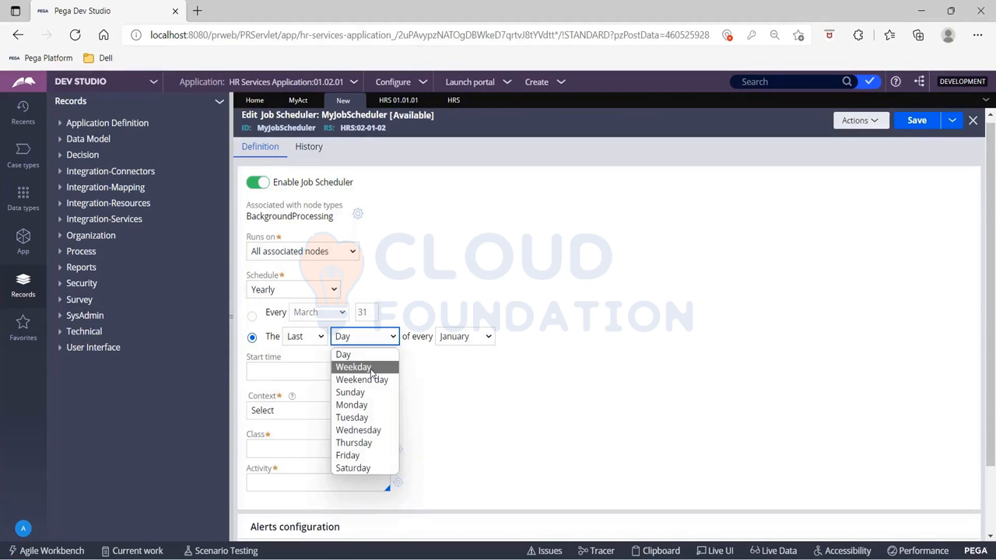
pyautogui.click(371, 372)
pyautogui.click(461, 337)
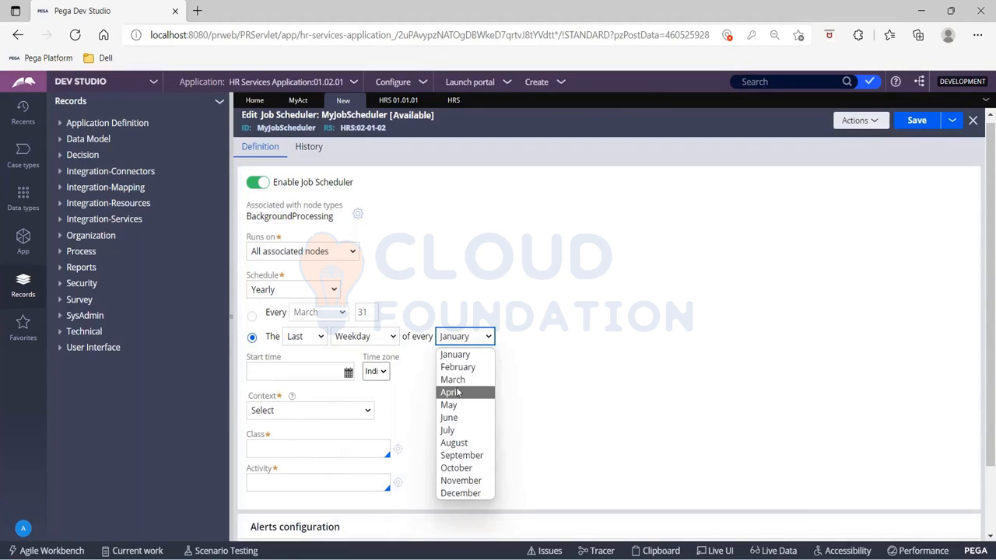
pyautogui.click(455, 380)
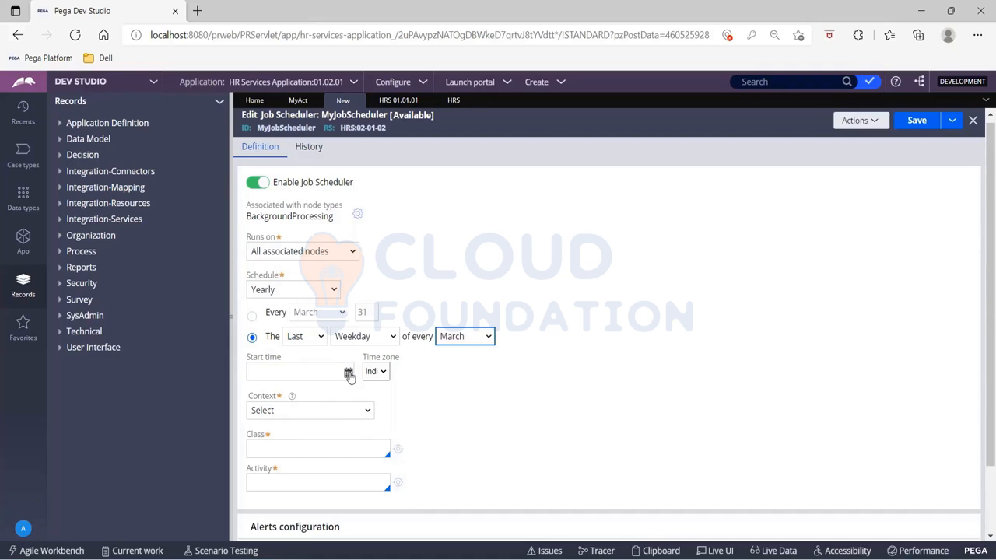
# - Set the schedule to Multiple times a day, running after every 2 minute(s)
pyautogui.click(305, 290)
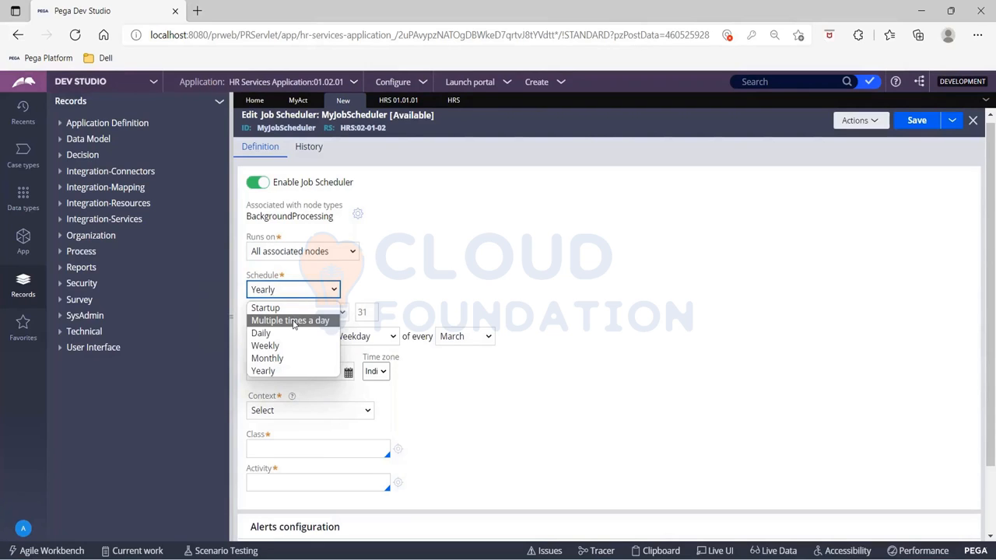
pyautogui.click(293, 321)
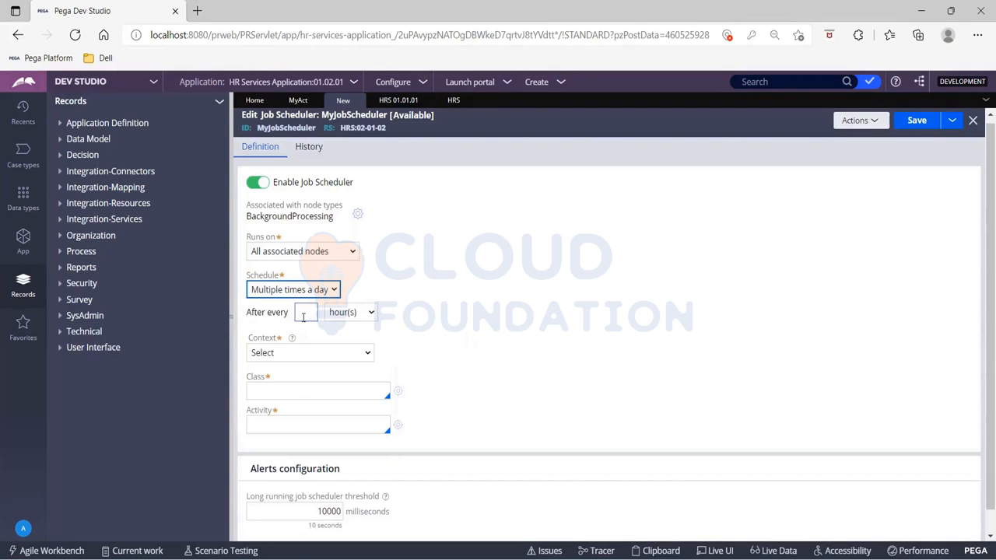
pyautogui.click(304, 316)
pyautogui.write('2')
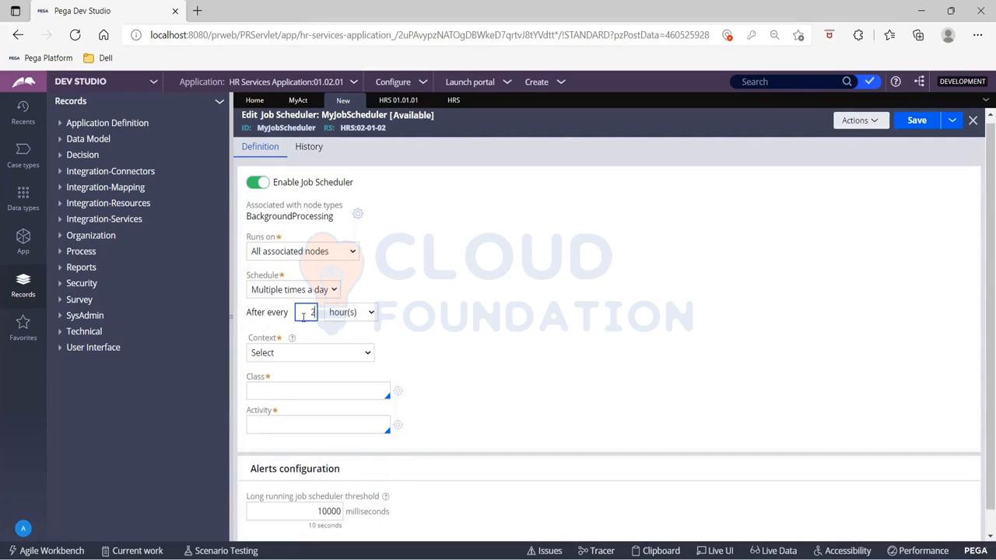
pyautogui.click(350, 312)
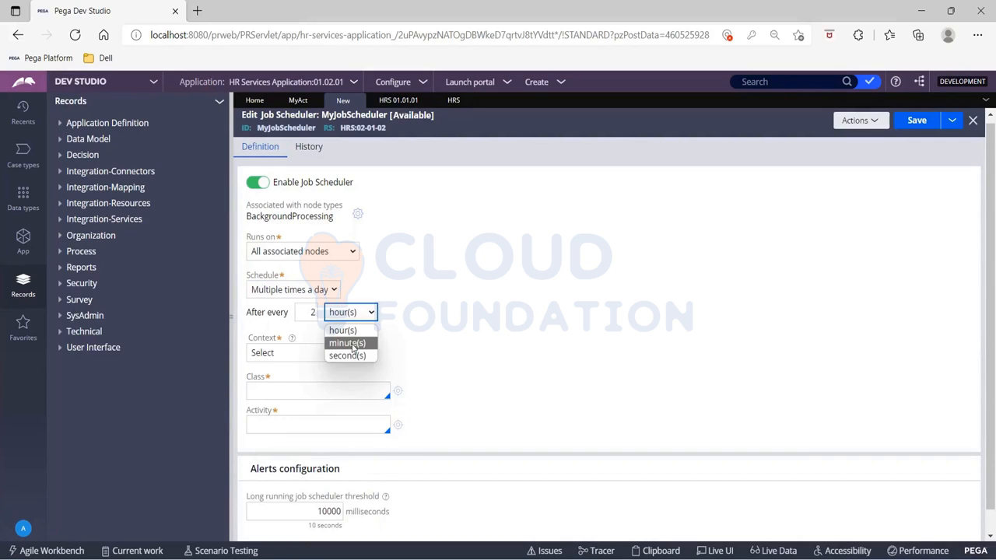
pyautogui.click(355, 343)
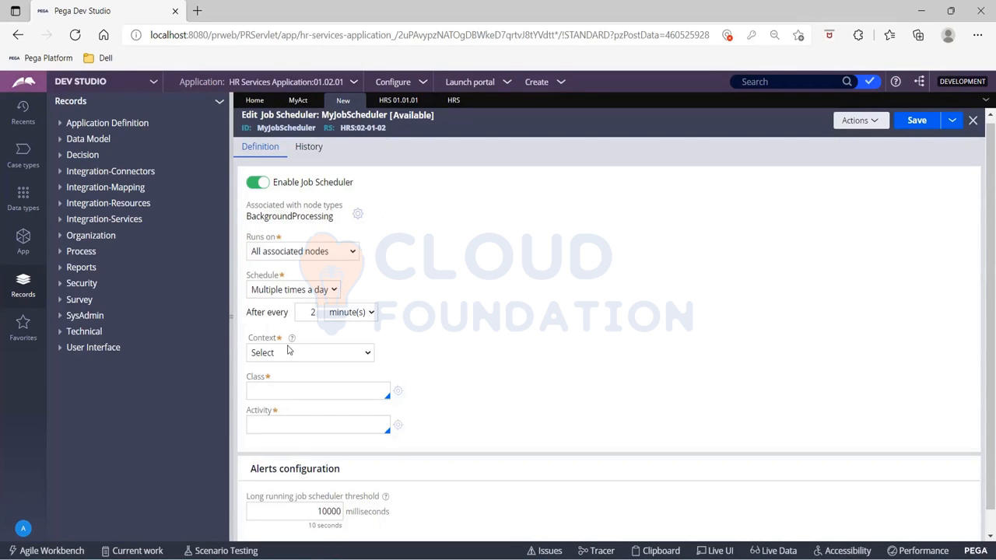
# - Glance at the MyAct and HRS tabs, then set the job scheduler's context to Use System Runtime Context
pyautogui.click(297, 101)
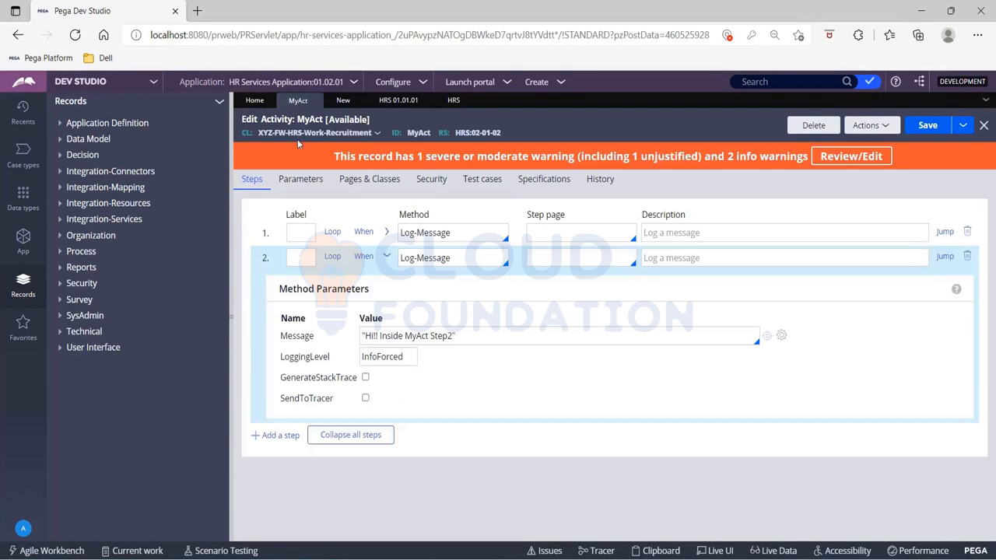
pyautogui.click(451, 106)
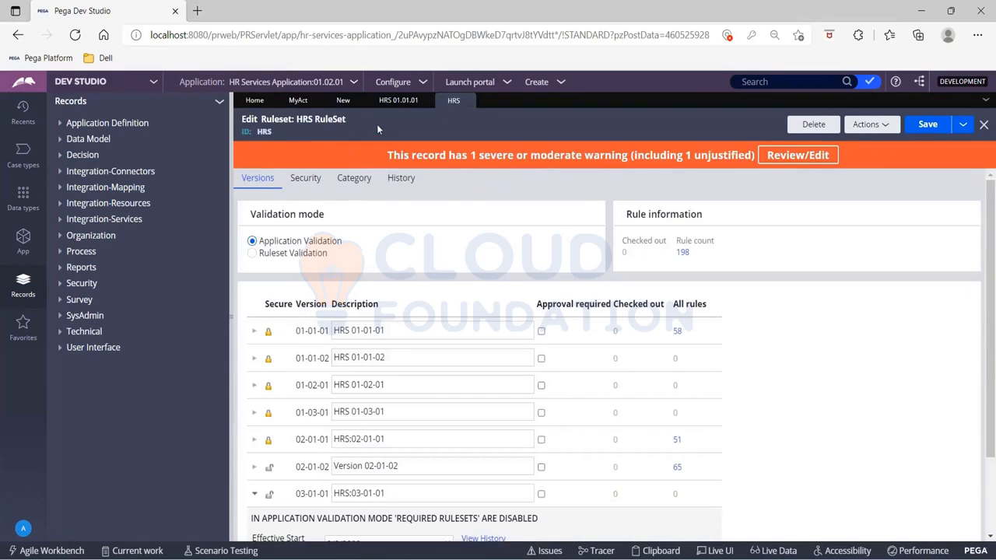
pyautogui.click(344, 101)
pyautogui.click(311, 359)
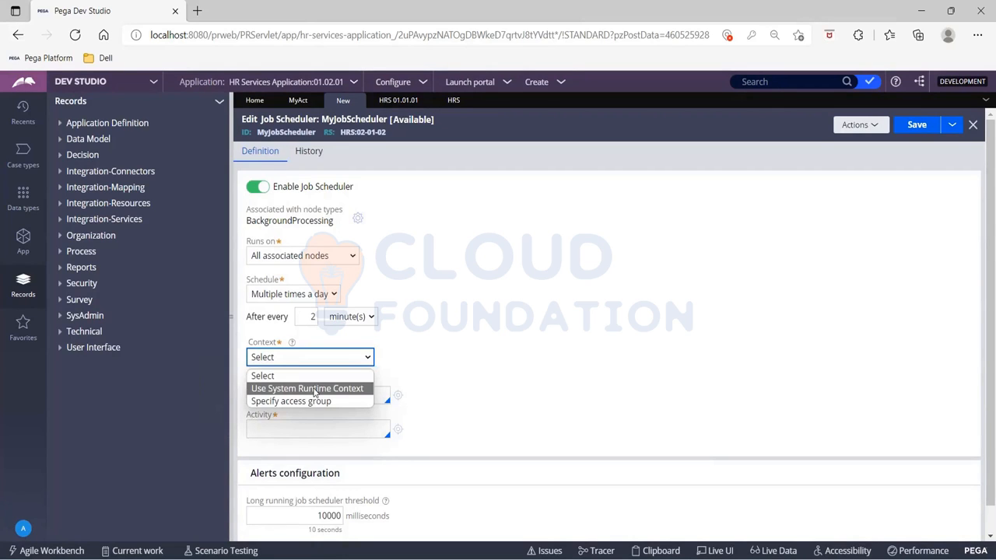
pyautogui.click(314, 389)
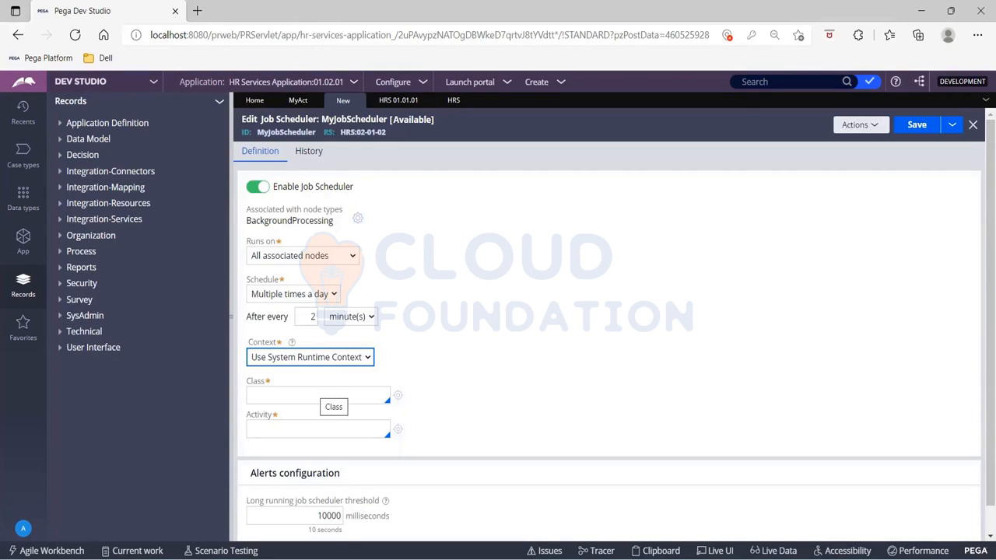
# - Explore the Specify access group context and its access group list, then restore Use System Runtime Context
pyautogui.click(319, 360)
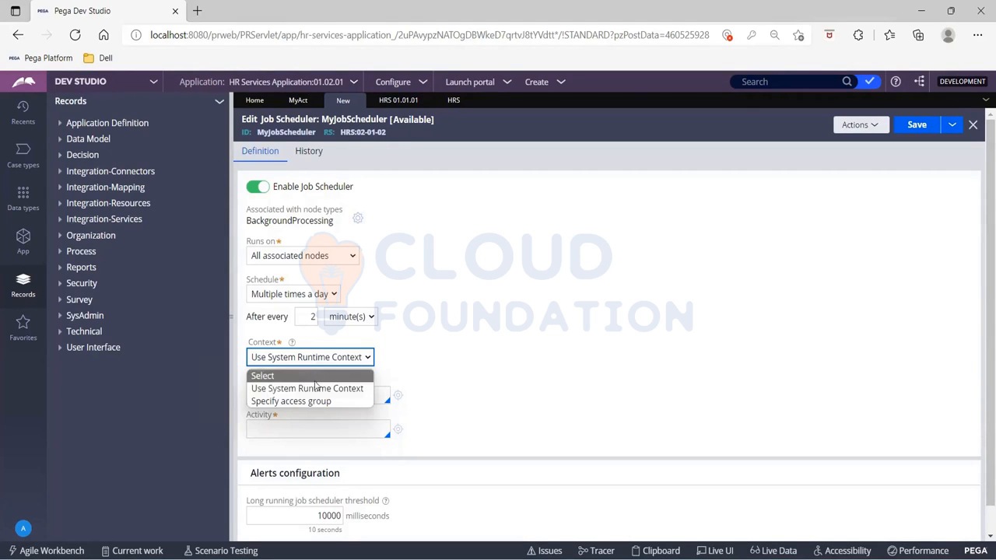
pyautogui.click(315, 400)
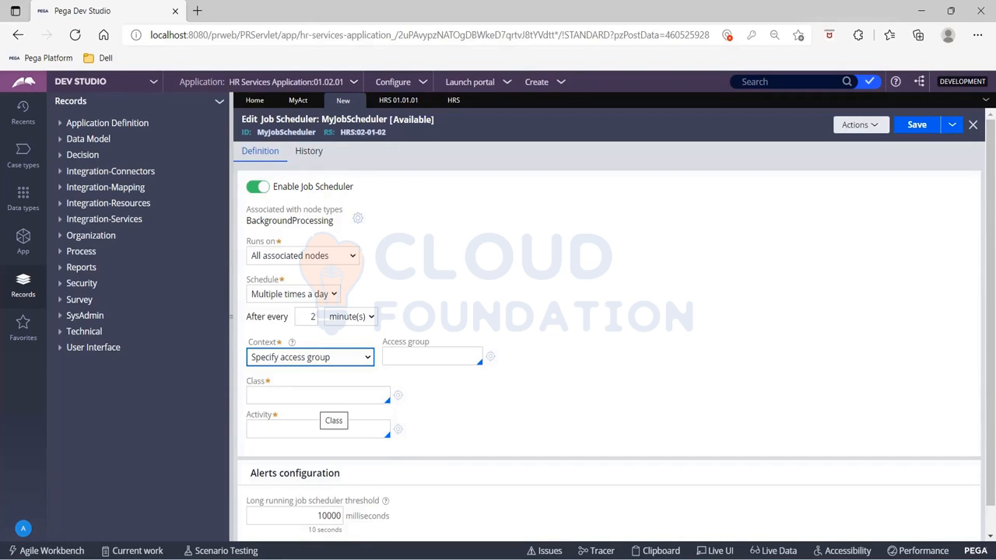
pyautogui.click(433, 350)
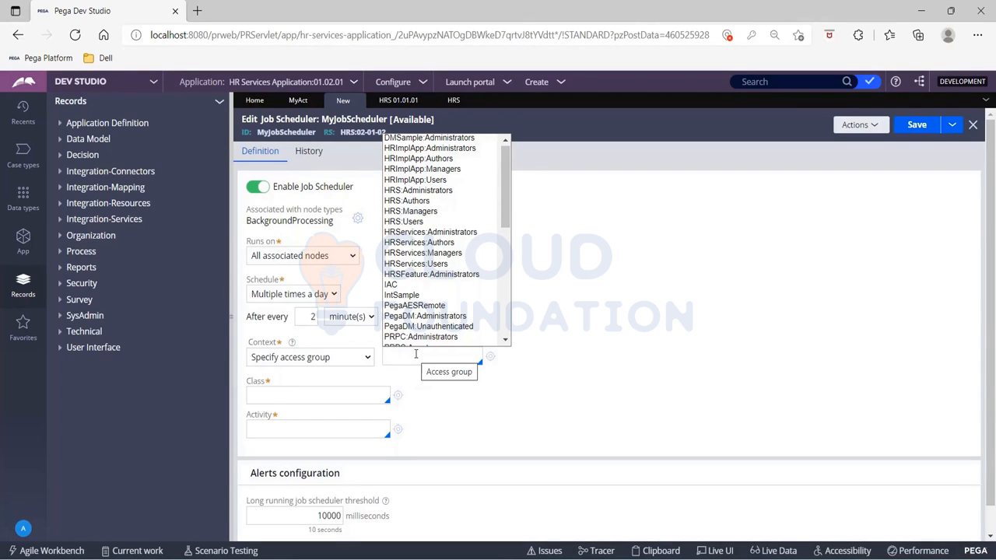
pyautogui.click(357, 359)
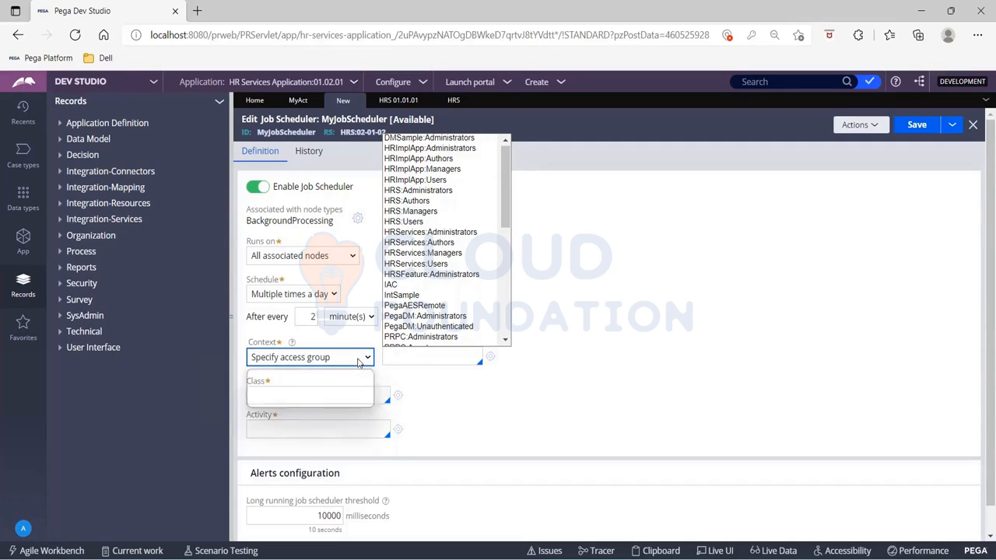
pyautogui.click(352, 362)
pyautogui.click(342, 388)
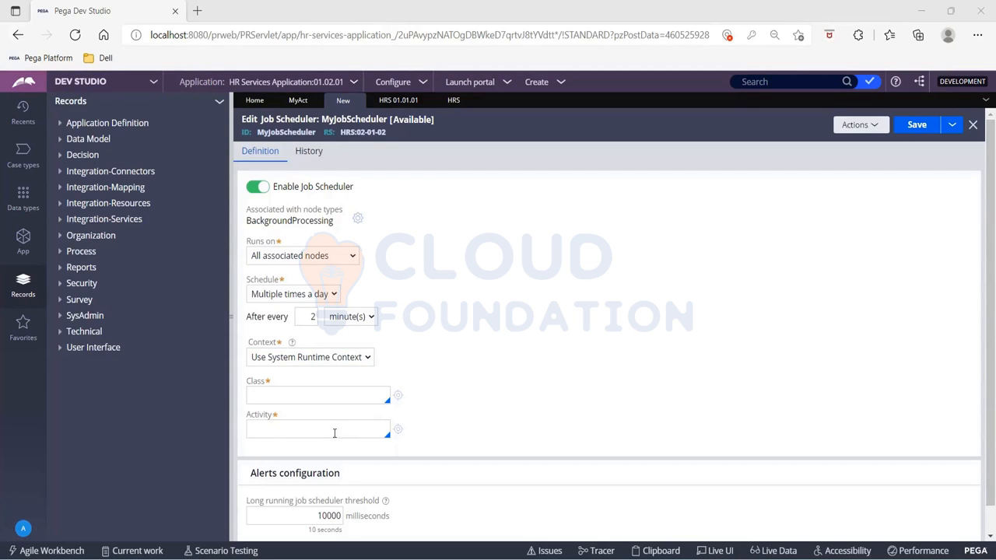
# - Set the class to XYZ-FW-HRS-Work-Recruitment by searching for xyz
pyautogui.click(288, 401)
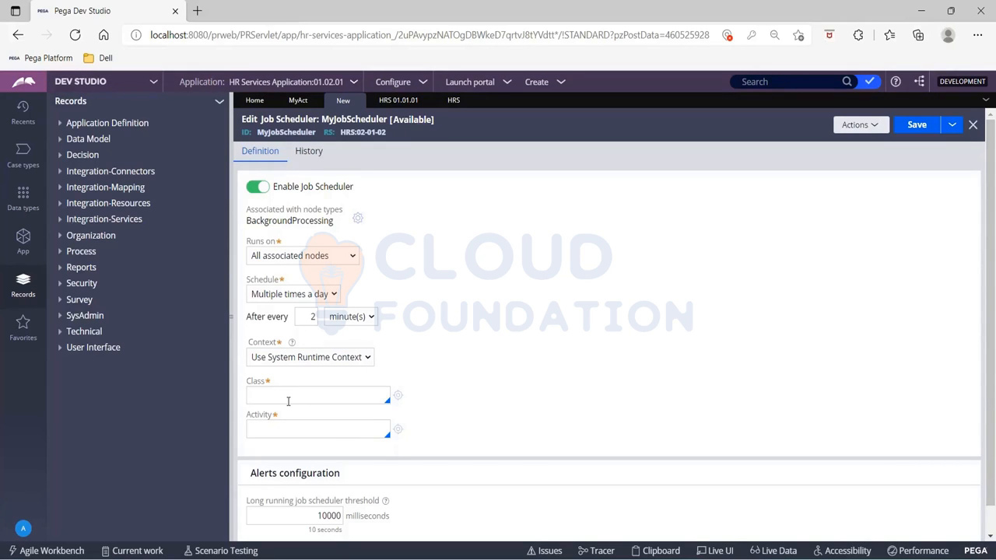
pyautogui.write('xyz')
pyautogui.press('Down')
pyautogui.press('Down')
pyautogui.press('Down')
pyautogui.press('Down')
pyautogui.press('Down')
pyautogui.press('Down')
pyautogui.press('Down')
pyautogui.press('Down')
pyautogui.press('Down')
pyautogui.press('Down')
pyautogui.press('Down')
pyautogui.press('Up')
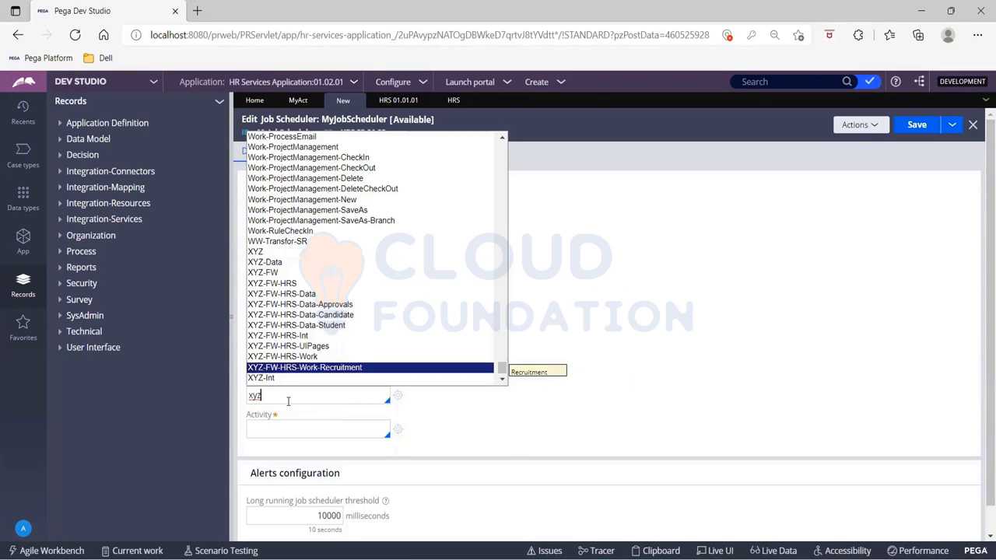
pyautogui.press('Return')
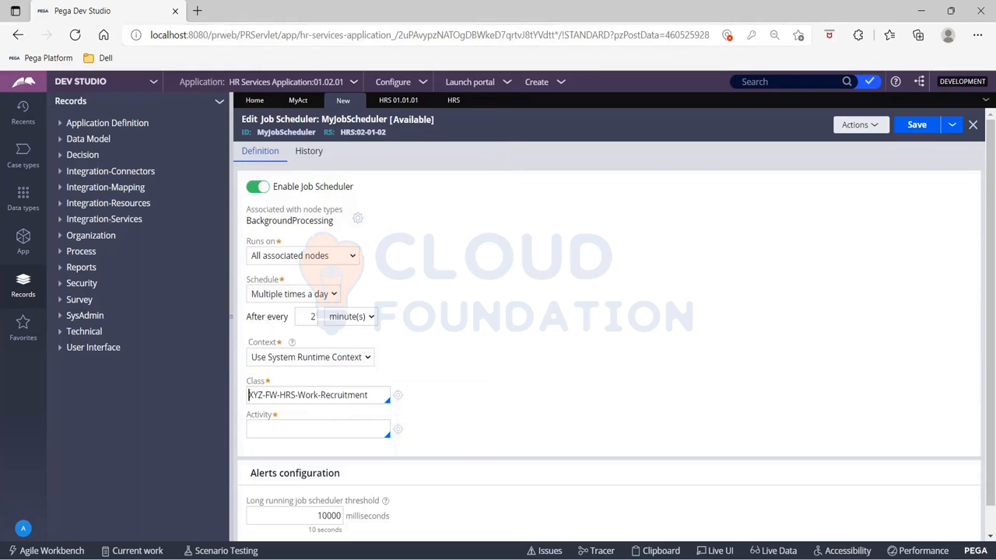
# - Set the activity to MyAct from the class's activity suggestions
pyautogui.click(286, 103)
pyautogui.click(343, 101)
pyautogui.click(276, 432)
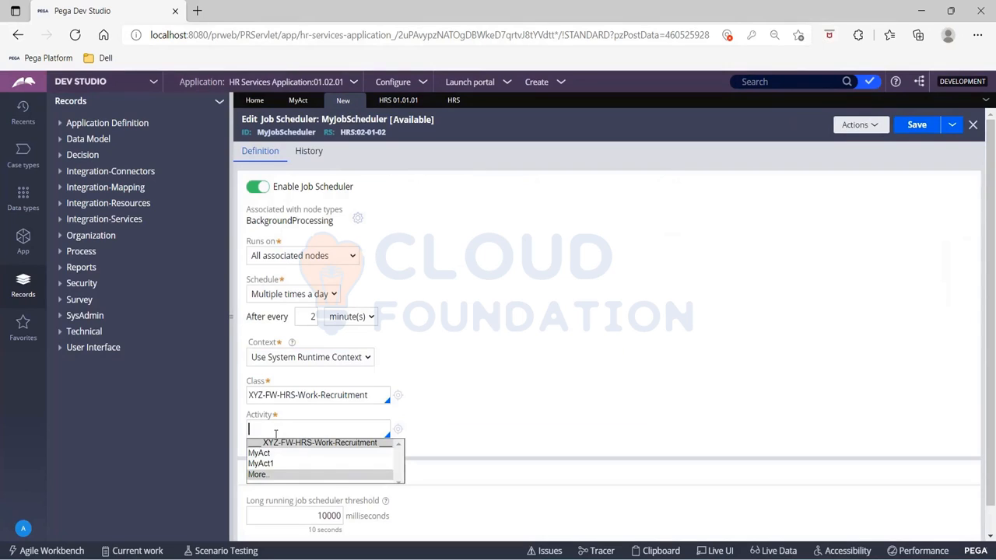
pyautogui.press('Down')
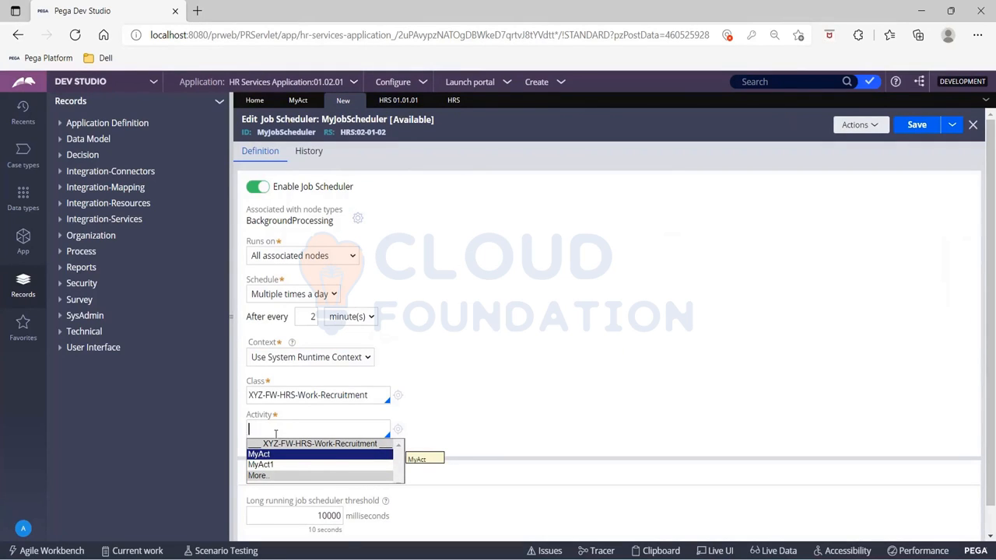
pyautogui.press('Return')
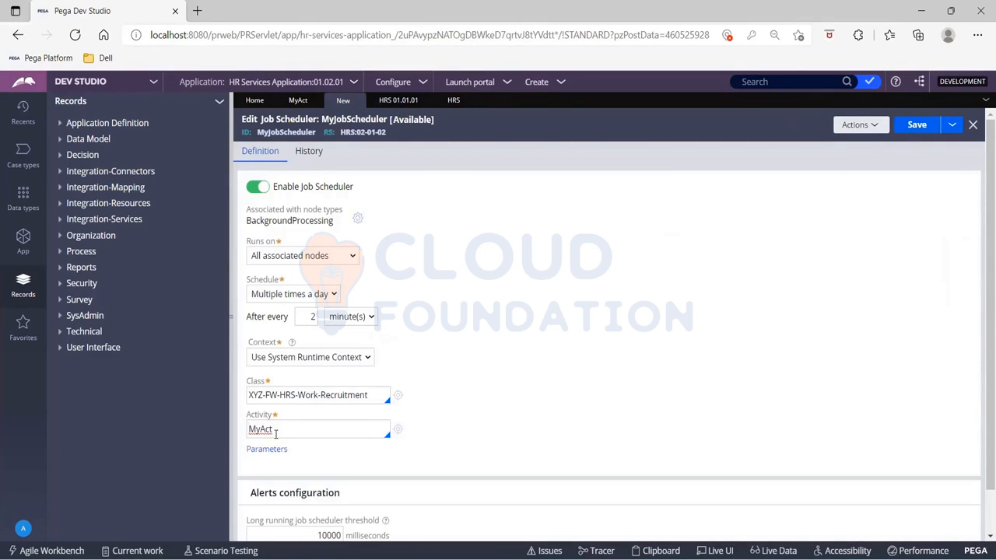
pyautogui.scroll(-1, 495, 396)
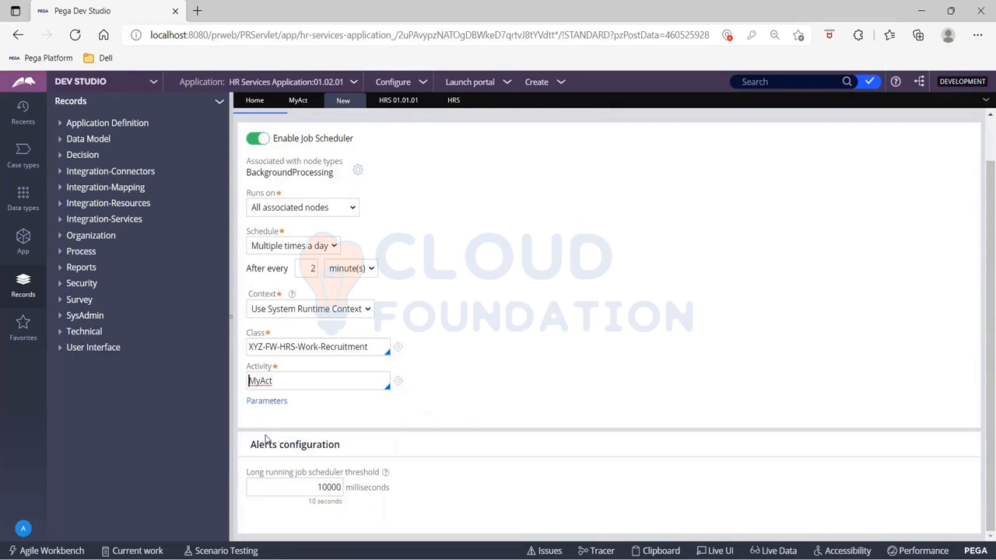
pyautogui.moveTo(251, 443); pyautogui.dragTo(355, 452)
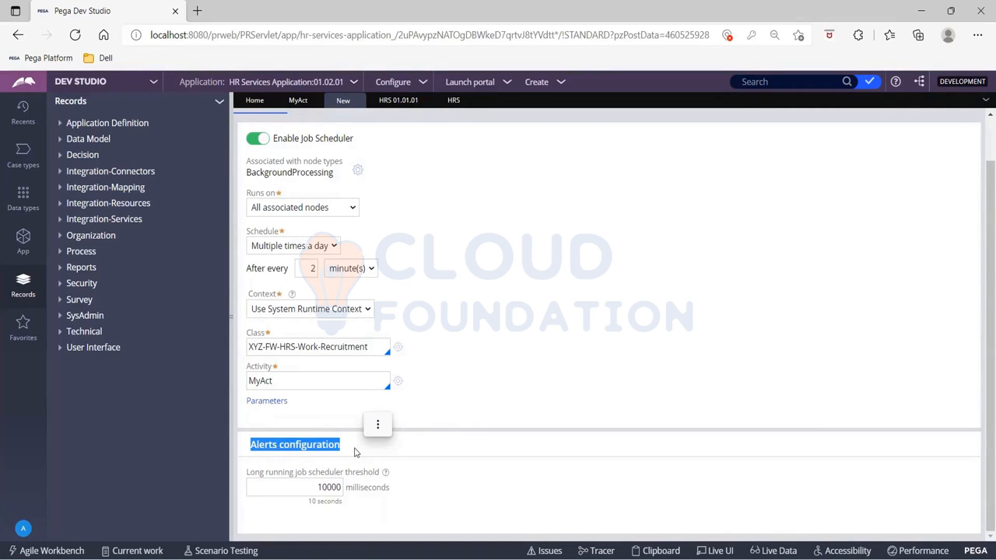
pyautogui.moveTo(317, 490); pyautogui.dragTo(359, 490)
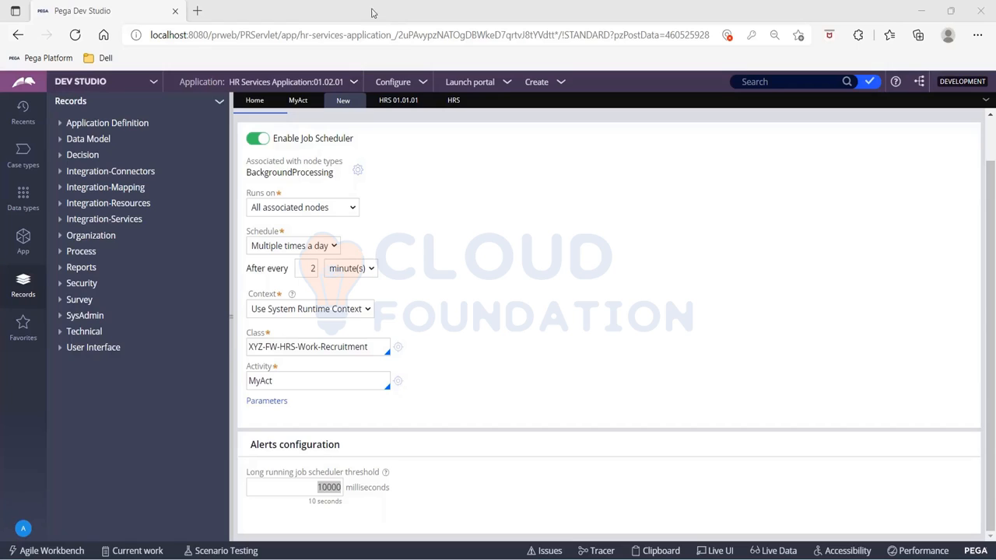
pyautogui.click(325, 482)
# - Save the MyJobScheduler record
pyautogui.scroll(1, 444, 411)
pyautogui.click(916, 127)
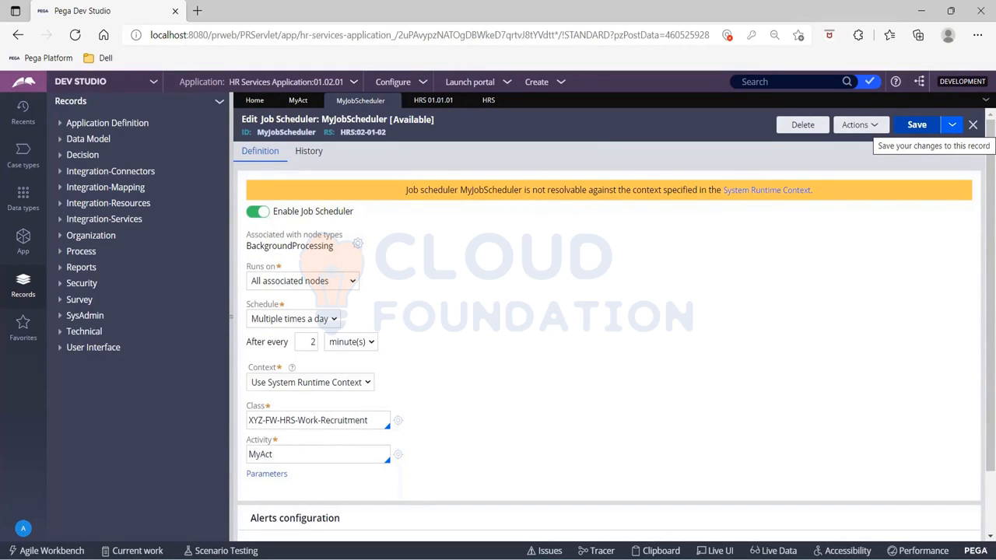
pyautogui.click(916, 126)
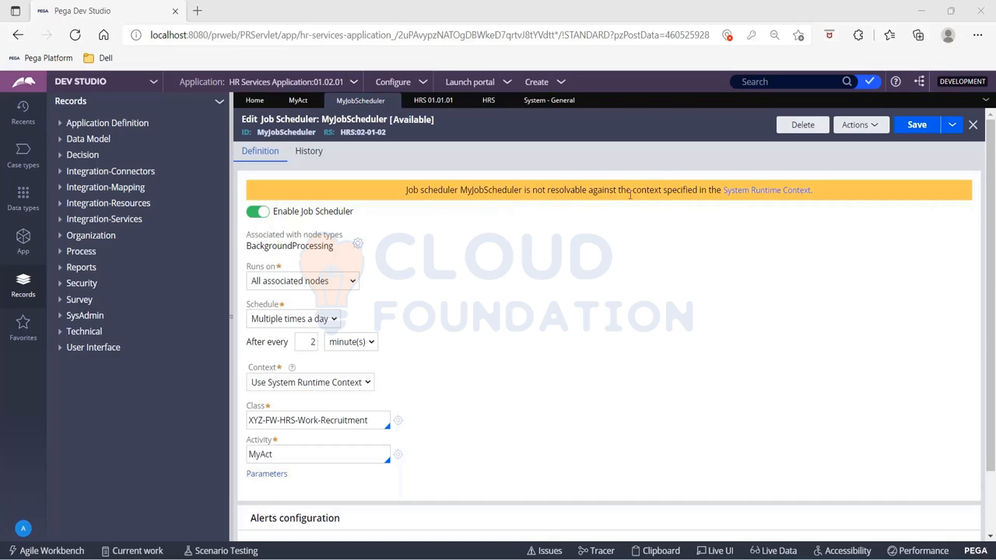
# - Open the System Runtime Context settings from the warning link and switch to the HRS ruleset tab
pyautogui.click(748, 199)
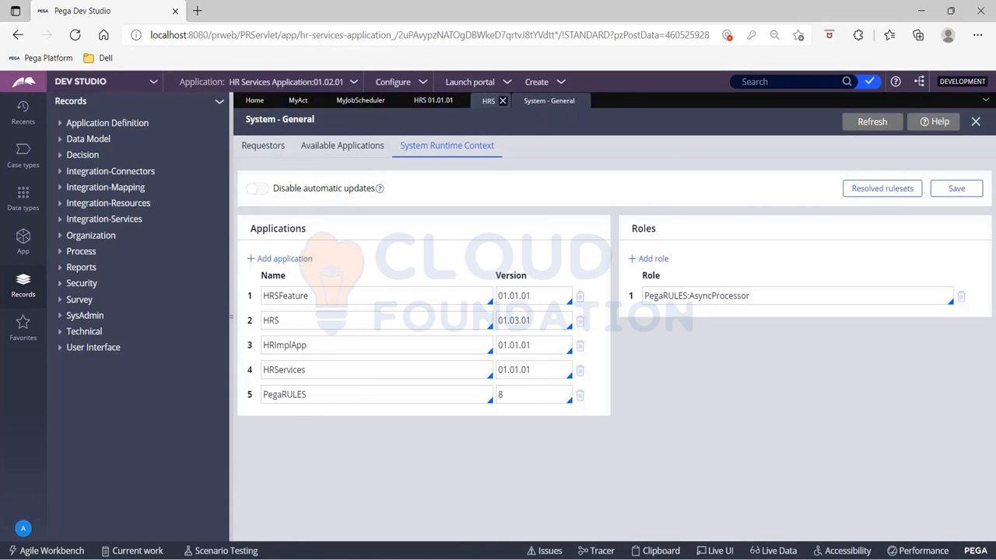
pyautogui.click(487, 100)
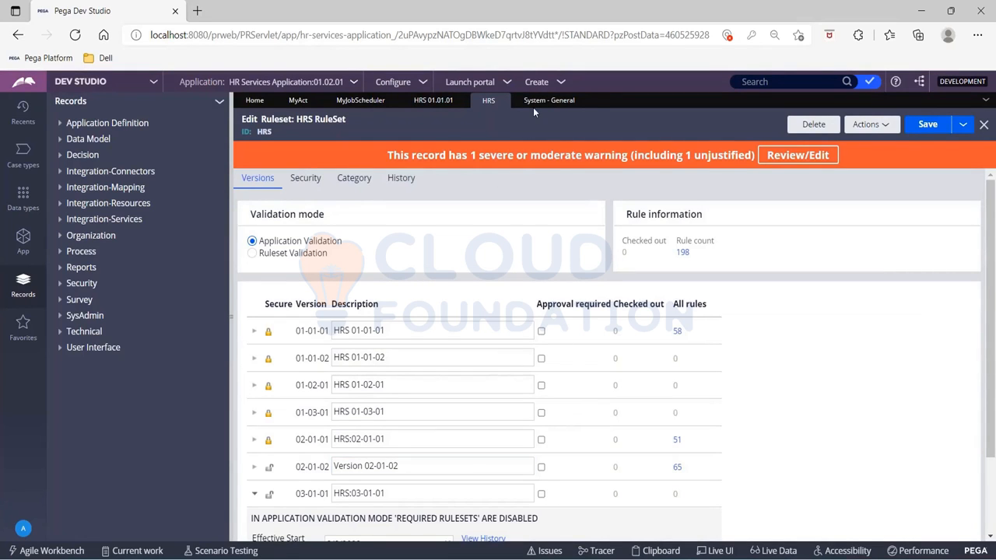
# - Set the HRS application's version in the system runtime context to 02.01.02 and save
pyautogui.click(532, 102)
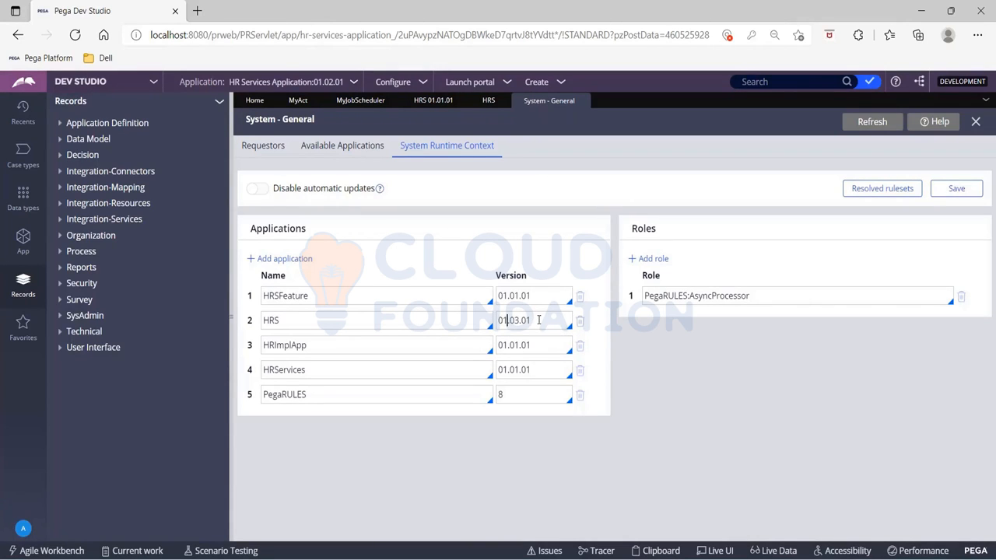
pyautogui.press('BackSpace')
pyautogui.write('2')
pyautogui.press('Right')
pyautogui.write(']')
pyautogui.press('BackSpace')
pyautogui.write('1')
pyautogui.press('Right')
pyautogui.press('Right')
pyautogui.press('Right')
pyautogui.press('BackSpace')
pyautogui.write('2')
pyautogui.click(949, 191)
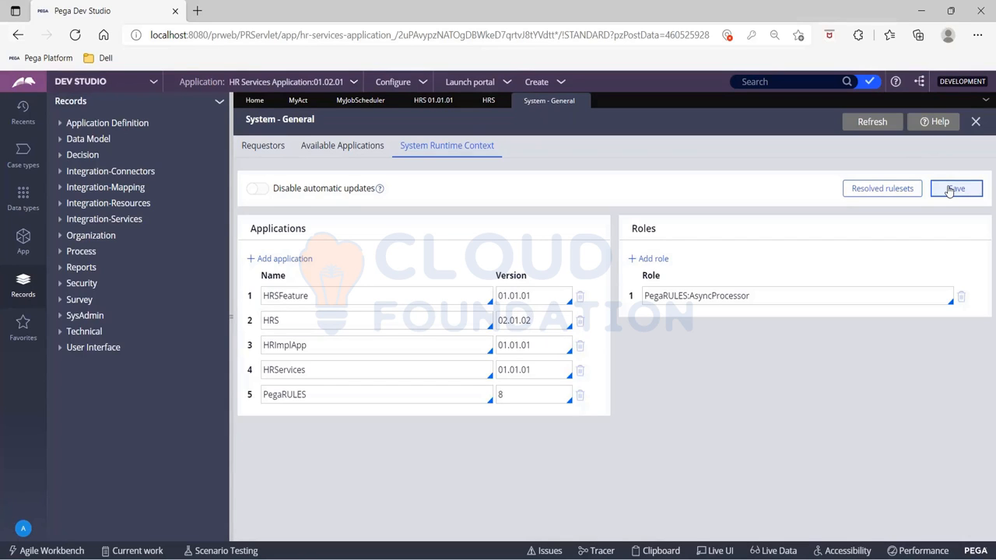
pyautogui.click(949, 191)
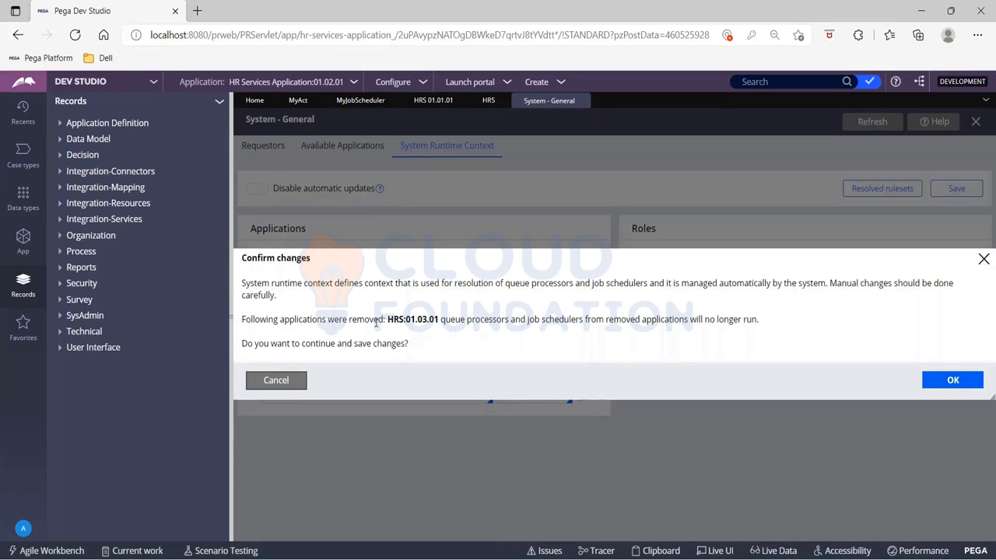
pyautogui.moveTo(387, 324); pyautogui.dragTo(416, 314)
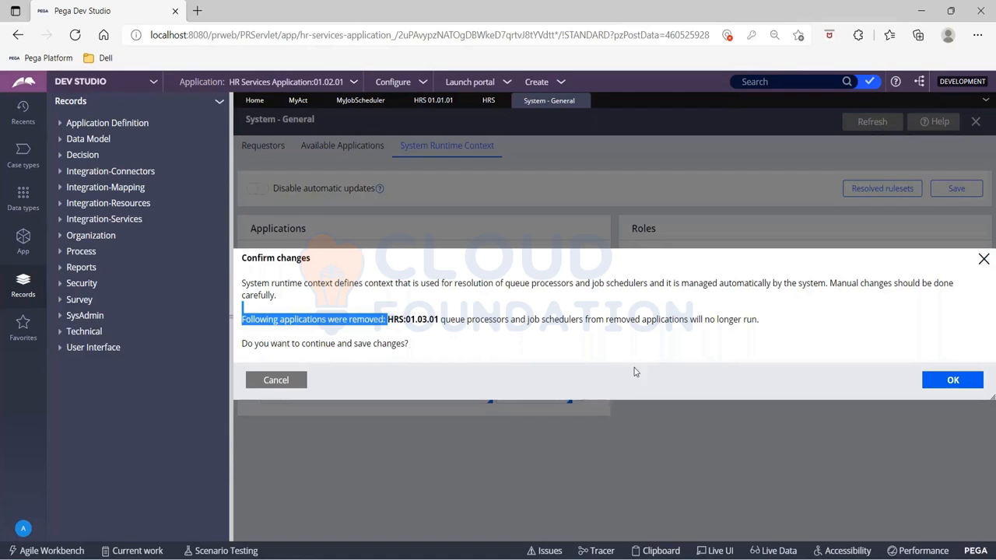
# - Open the HRS application definition and, from its application rulesets, the HRS ruleset
pyautogui.click(354, 81)
pyautogui.click(366, 111)
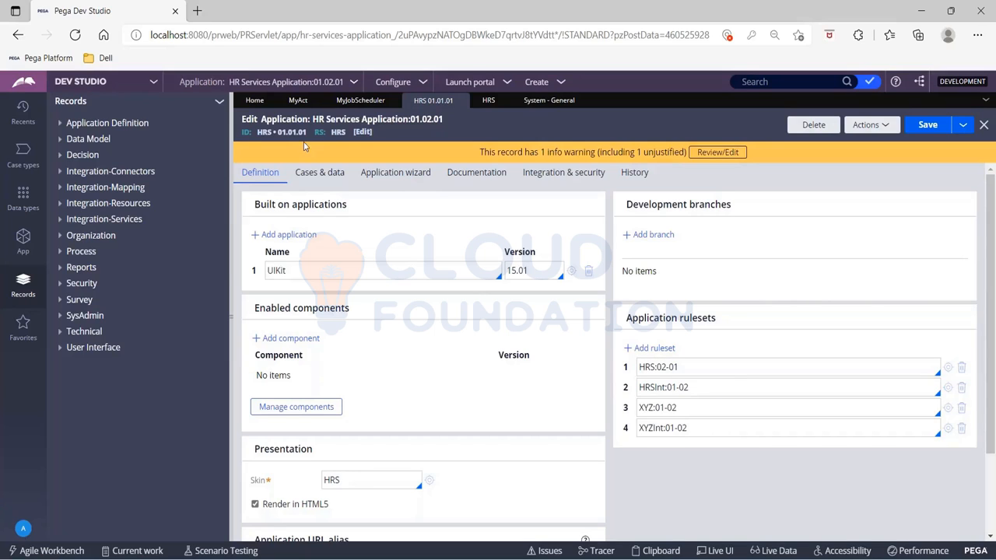
pyautogui.click(948, 366)
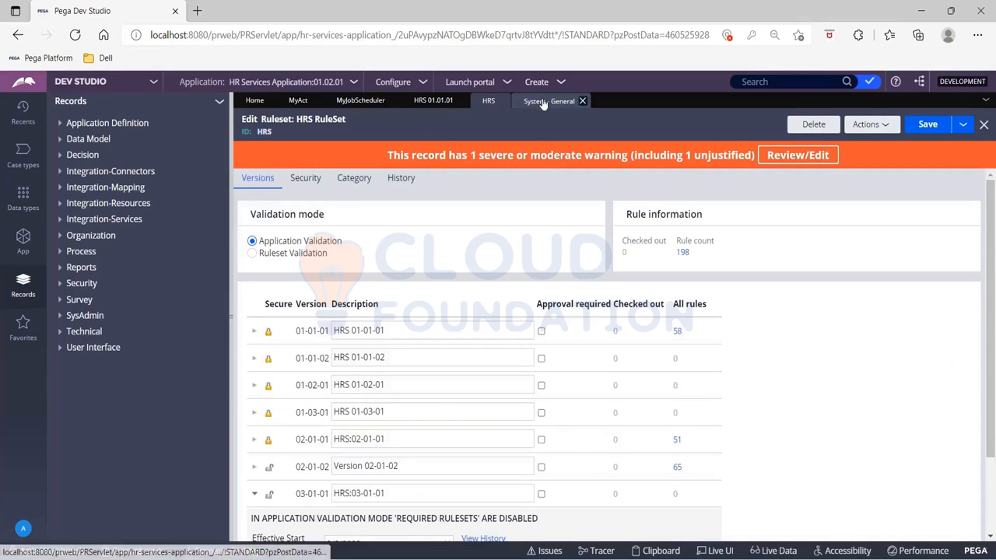
# - Confirm saving the system runtime context changes
pyautogui.click(545, 100)
pyautogui.click(950, 380)
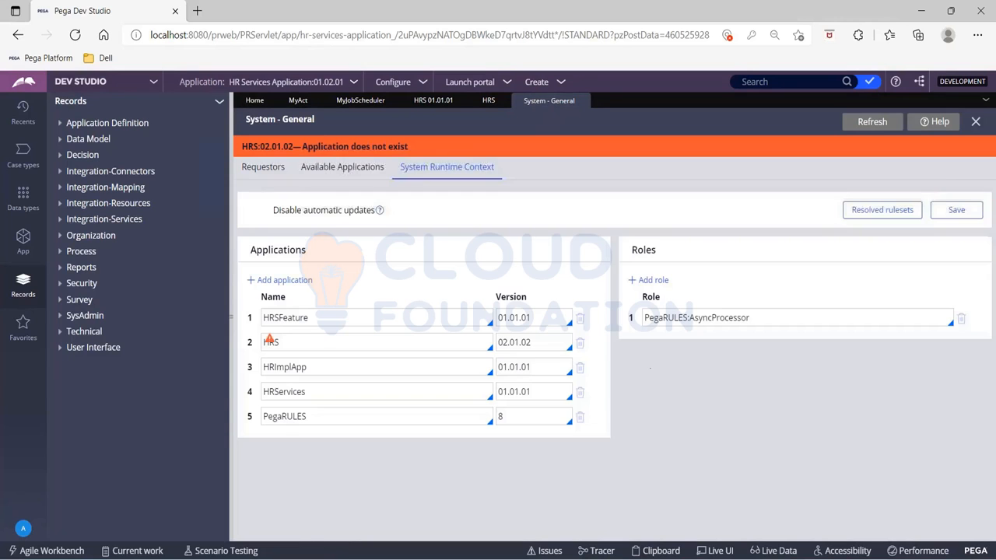
# - Set the HRS application's version in the system runtime context to 01.03.01 and save with confirmation
pyautogui.click(548, 347)
pyautogui.press('BackSpace')
pyautogui.press('BackSpace')
pyautogui.press('BackSpace')
pyautogui.press('BackSpace')
pyautogui.press('BackSpace')
pyautogui.press('BackSpace')
pyautogui.press('BackSpace')
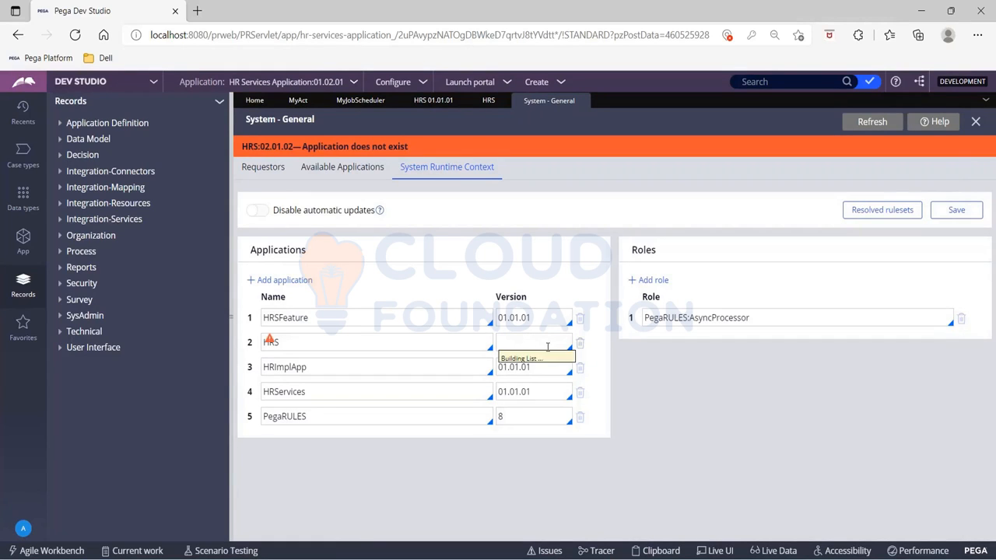
pyautogui.press('Down')
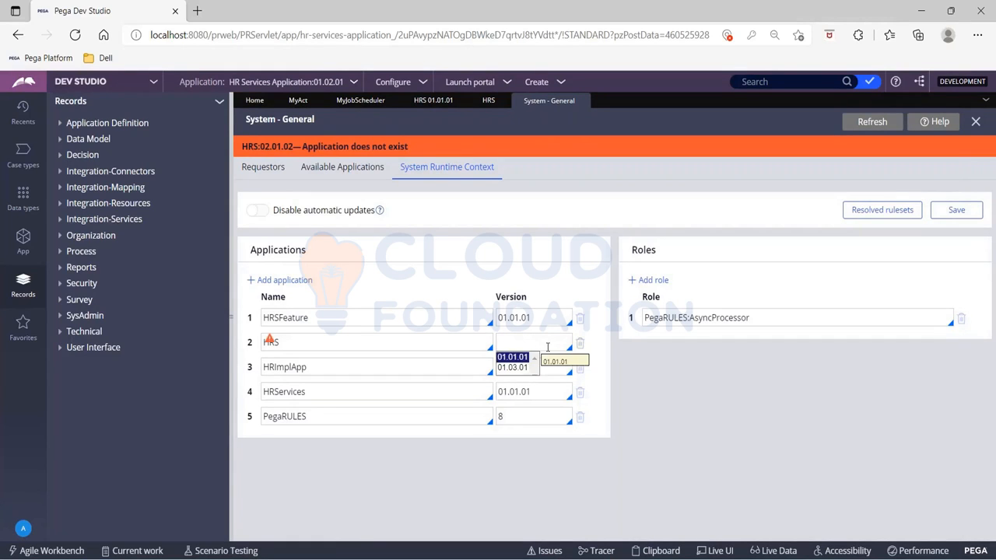
pyautogui.press('Down')
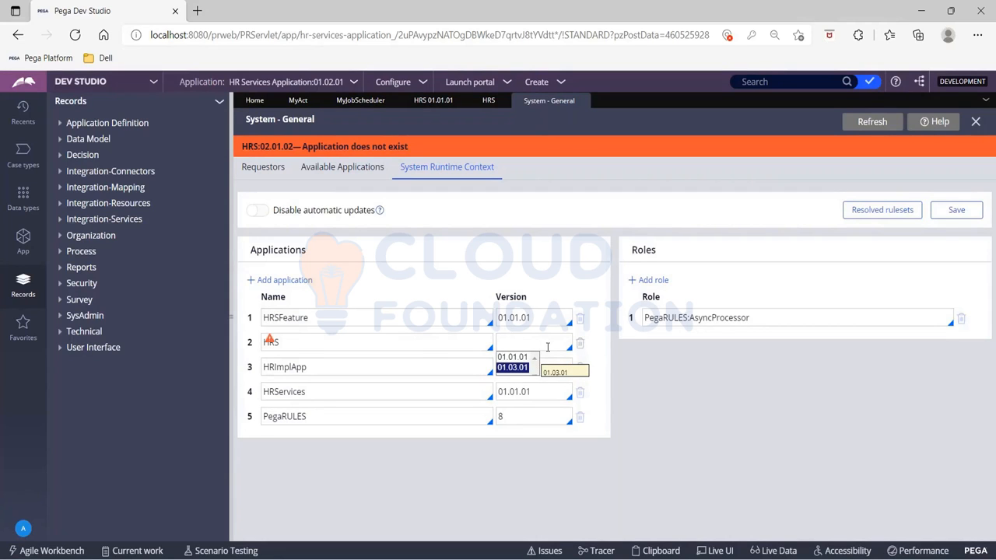
pyautogui.press('Return')
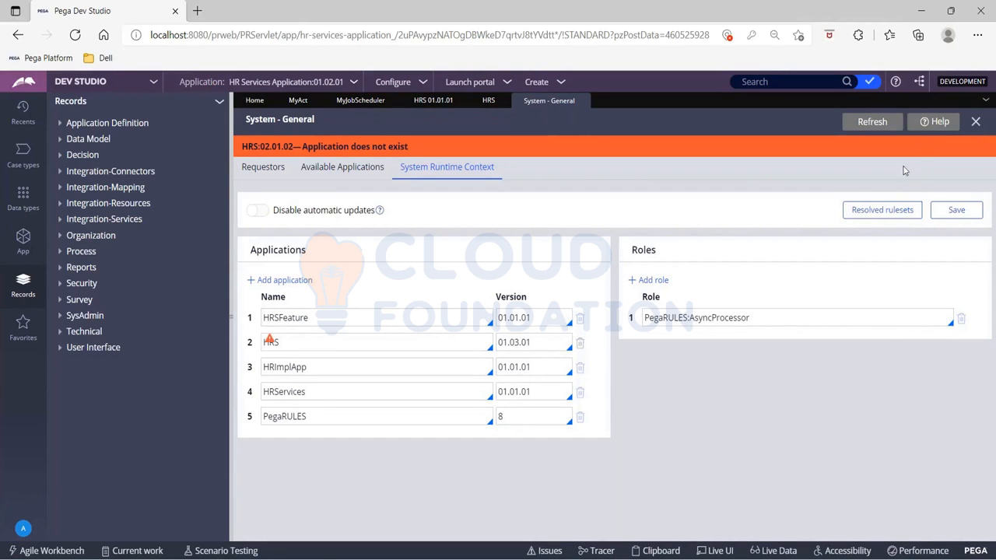
pyautogui.click(956, 210)
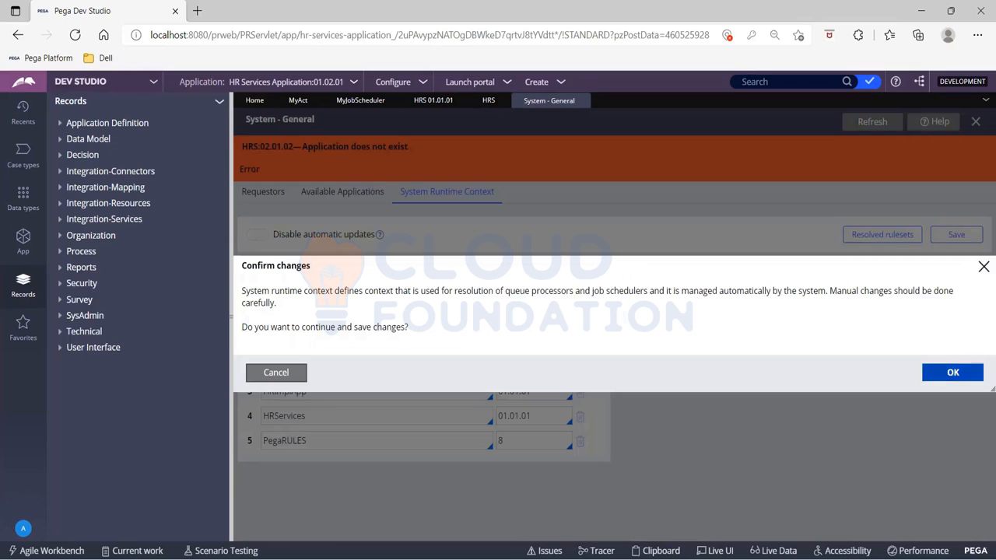
pyautogui.click(962, 375)
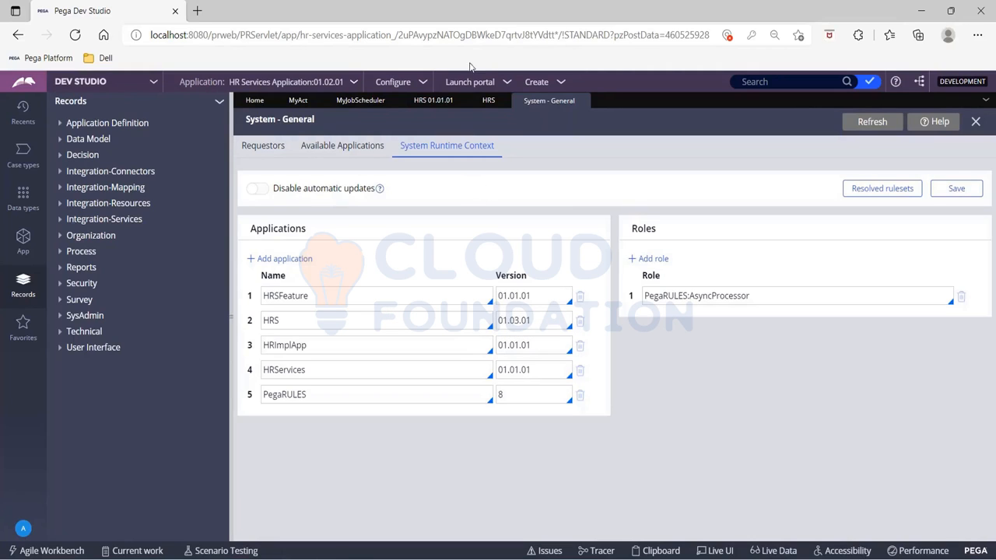
# - Review the version list of the HRS ruleset
pyautogui.click(481, 105)
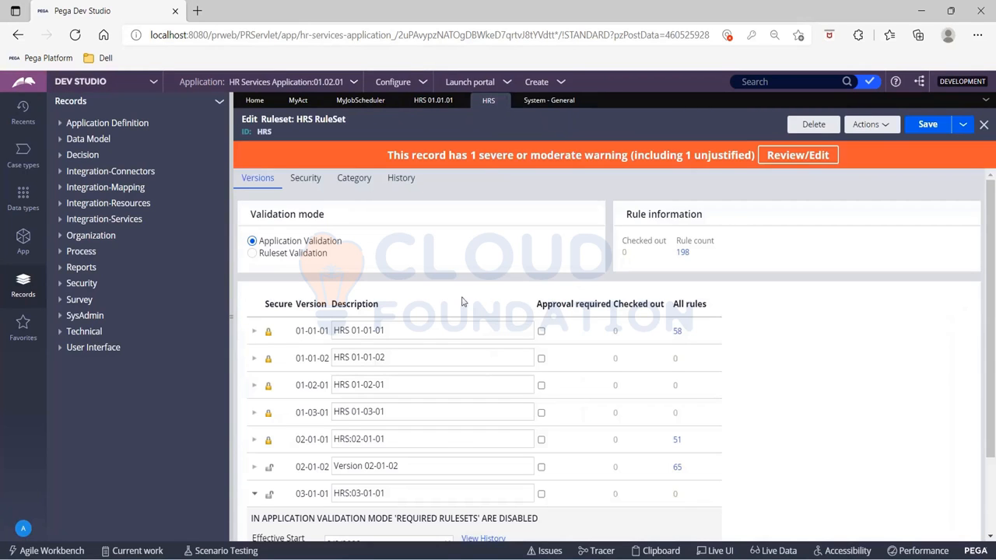
pyautogui.scroll(-2, 537, 396)
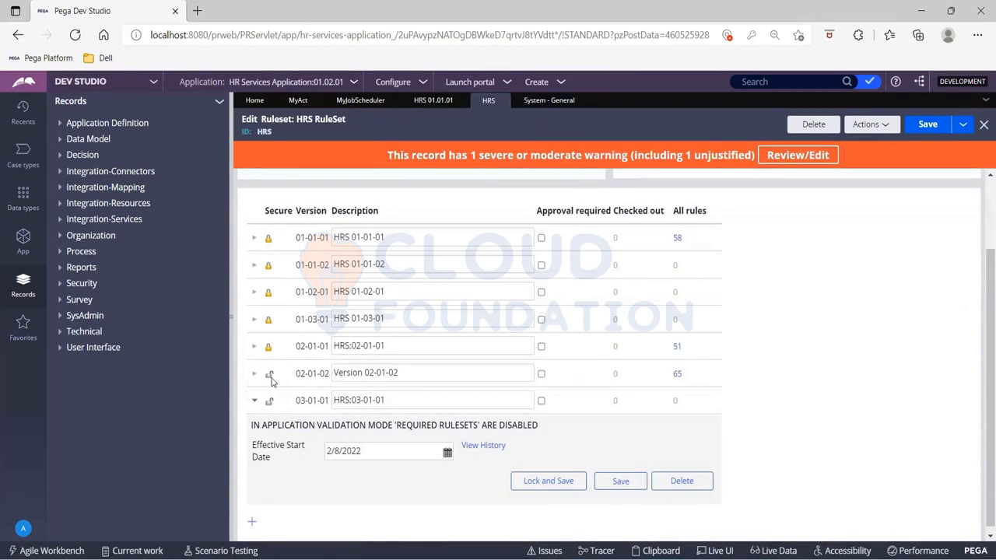
pyautogui.scroll(2, 391, 375)
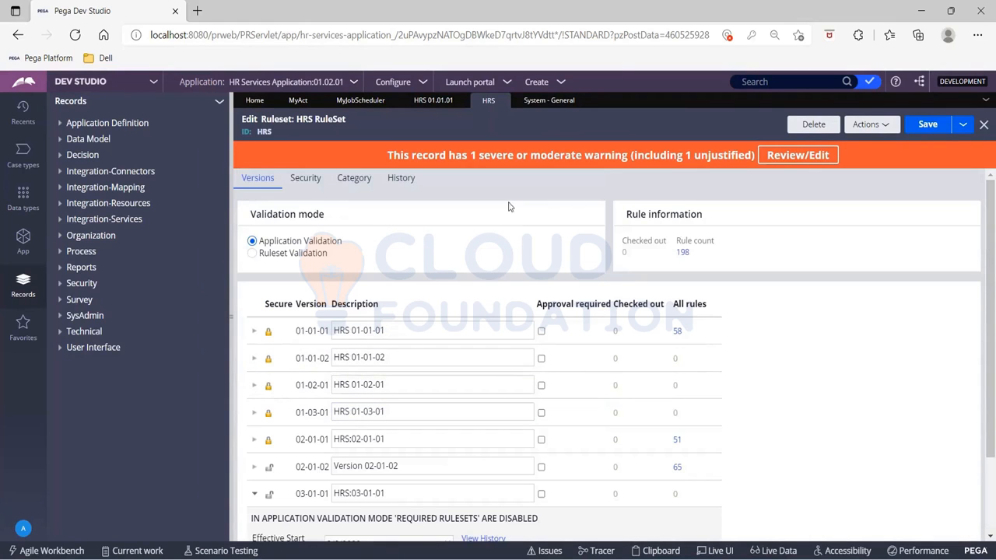
# - Switch the job scheduler's context to Specify access group and enter admin as the access group
pyautogui.click(359, 100)
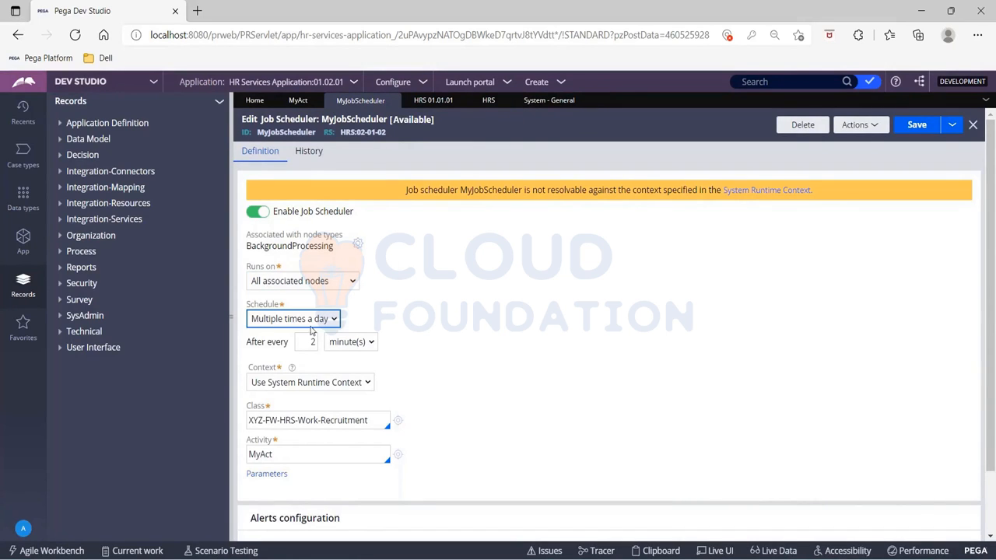
pyautogui.click(358, 387)
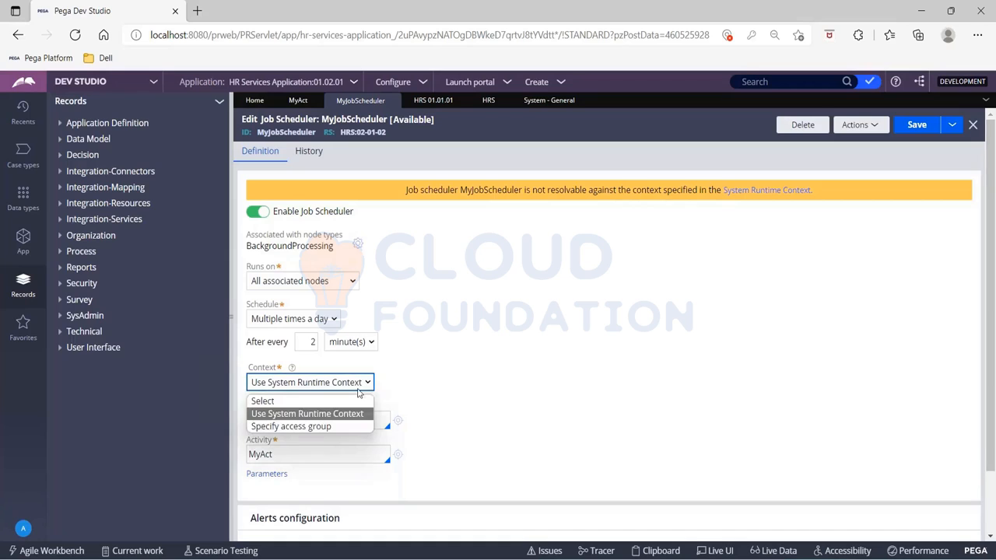
pyautogui.click(311, 427)
pyautogui.click(402, 382)
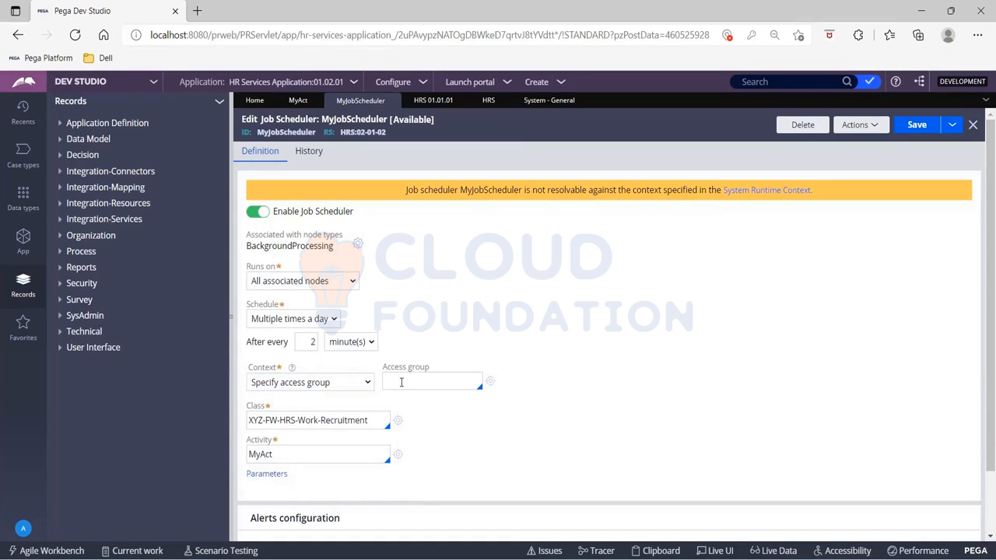
pyautogui.write('a')
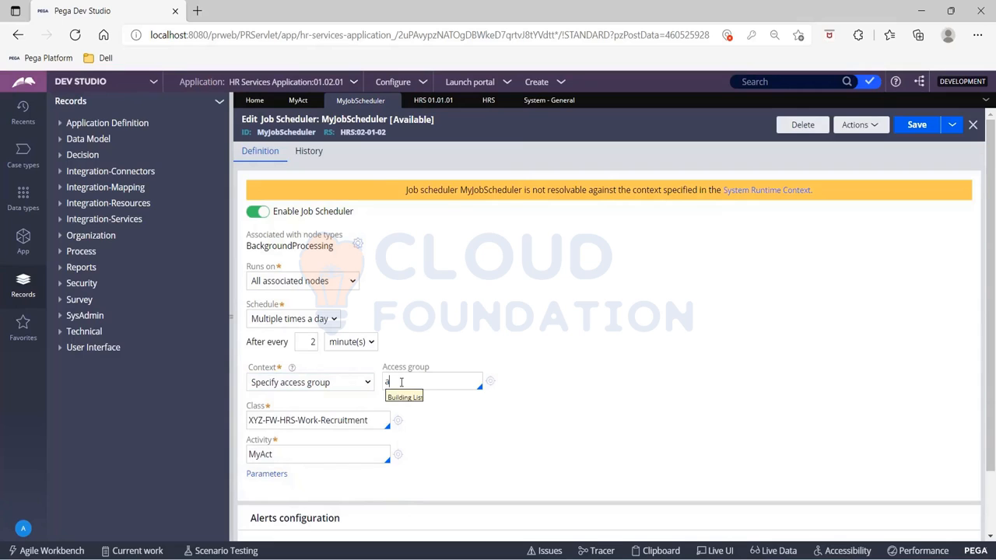
pyautogui.write('dmin')
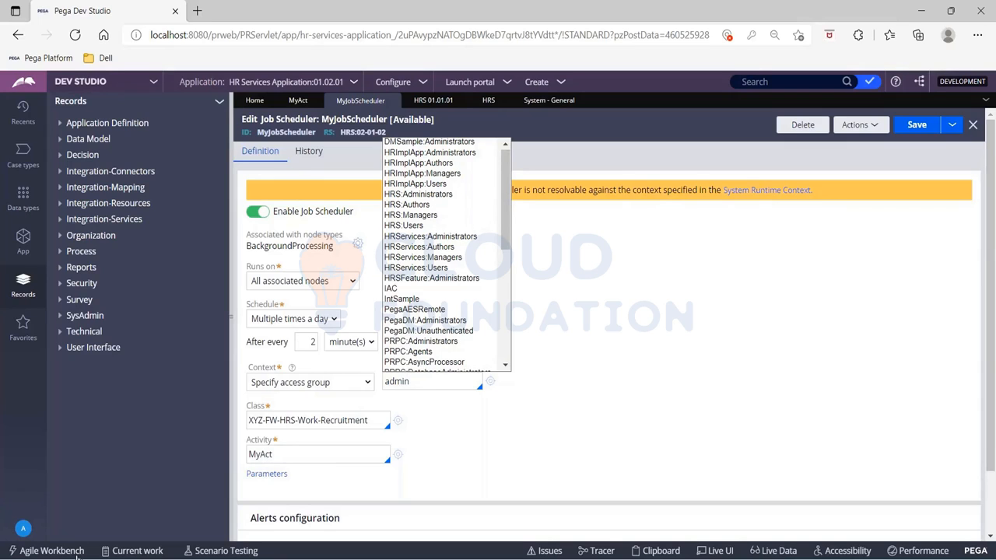
# - Open the current operator's access group
pyautogui.click(24, 528)
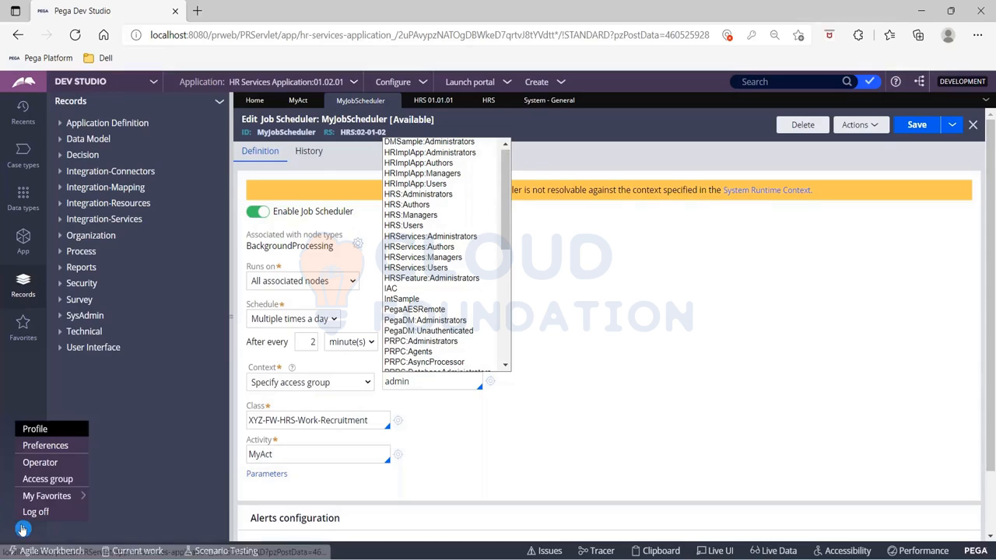
pyautogui.click(35, 478)
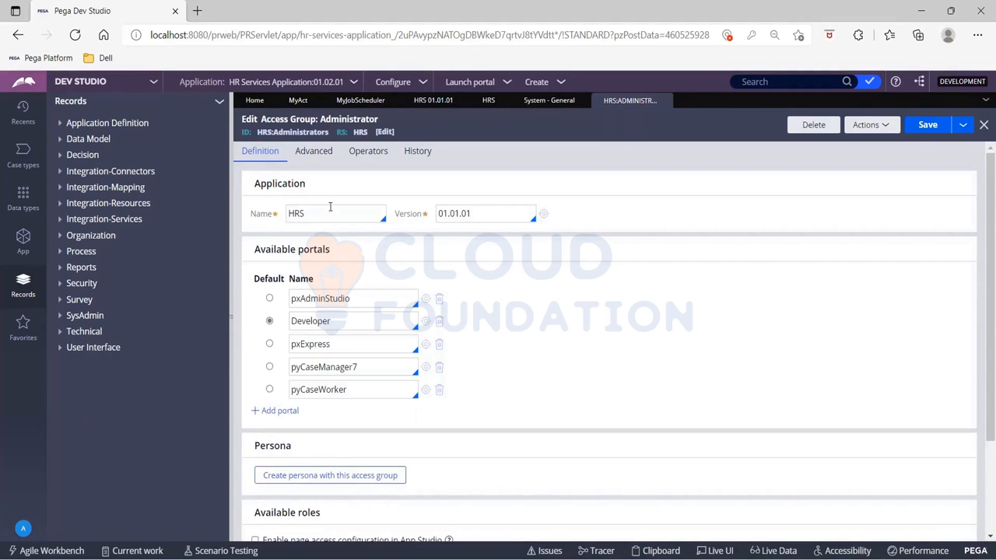
# - Set the HRS application's version in the system runtime context to 01.01.01 and save with confirmation
pyautogui.click(544, 106)
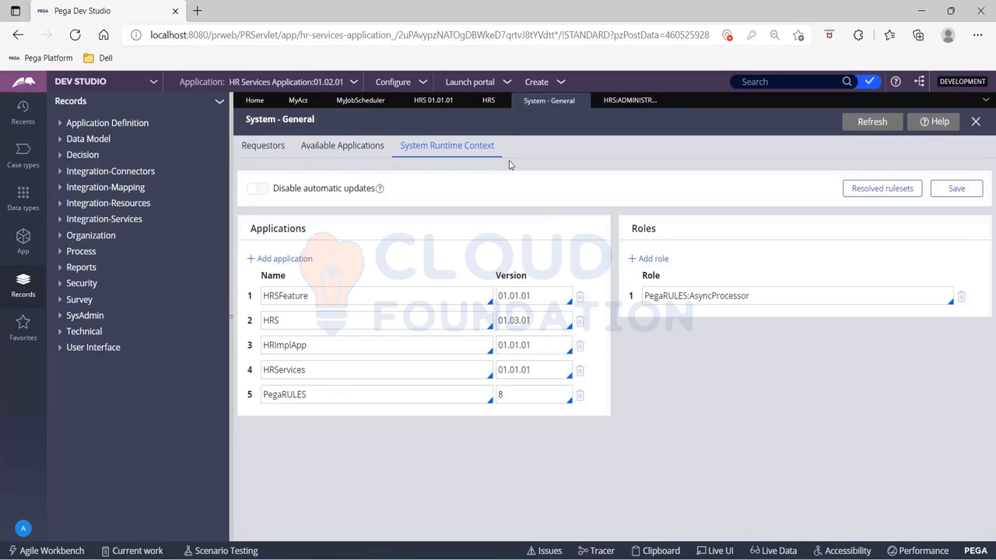
pyautogui.click(552, 318)
pyautogui.press('BackSpace')
pyautogui.press('BackSpace')
pyautogui.press('BackSpace')
pyautogui.press('BackSpace')
pyautogui.press('BackSpace')
pyautogui.press('BackSpace')
pyautogui.press('Return')
pyautogui.click(971, 191)
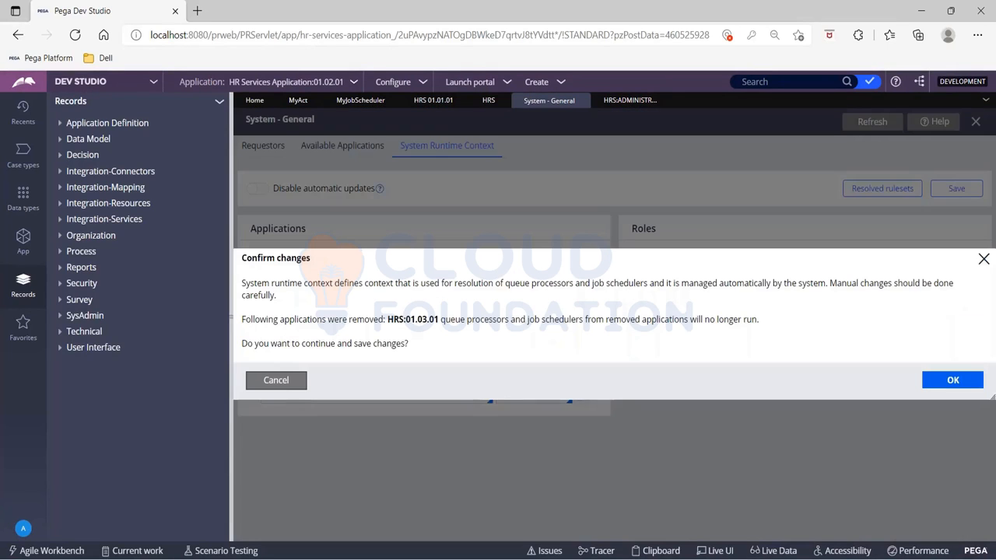
pyautogui.click(952, 379)
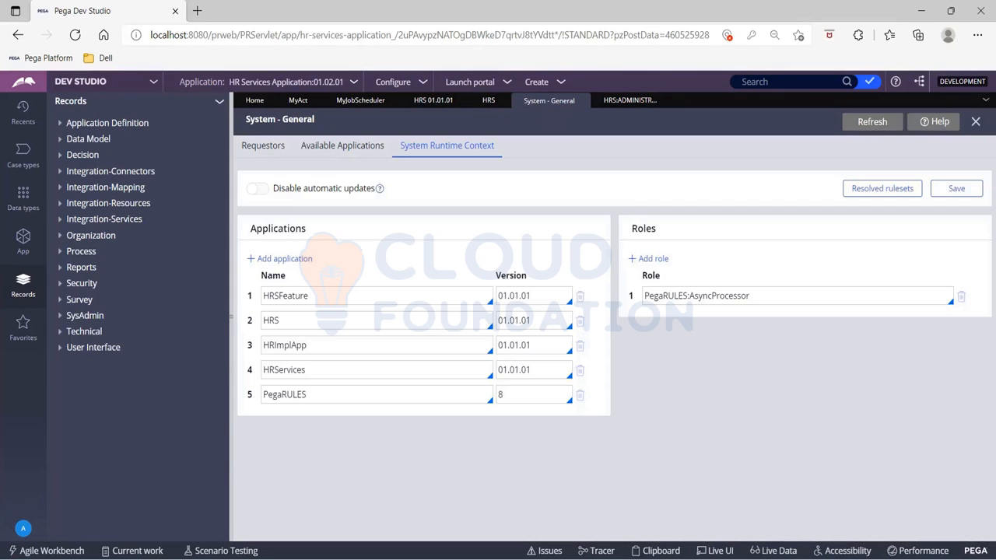
pyautogui.click(956, 188)
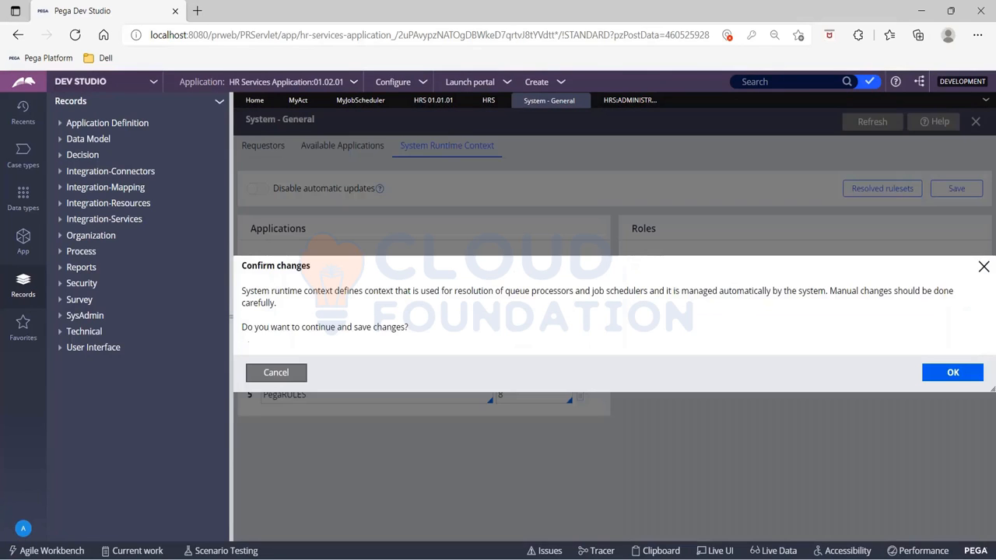
pyautogui.click(952, 373)
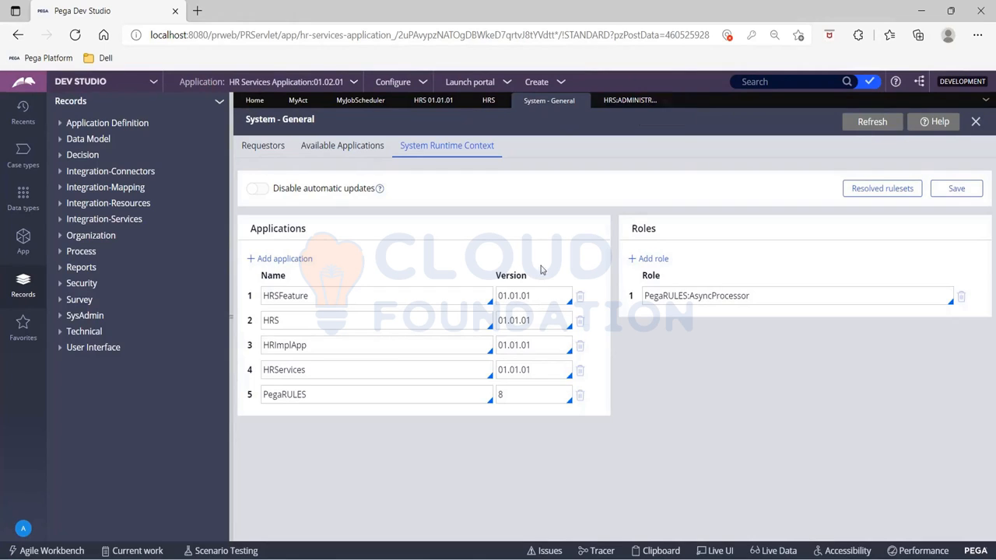
# - Review the application version in the HRS:Administrators access group
pyautogui.click(624, 103)
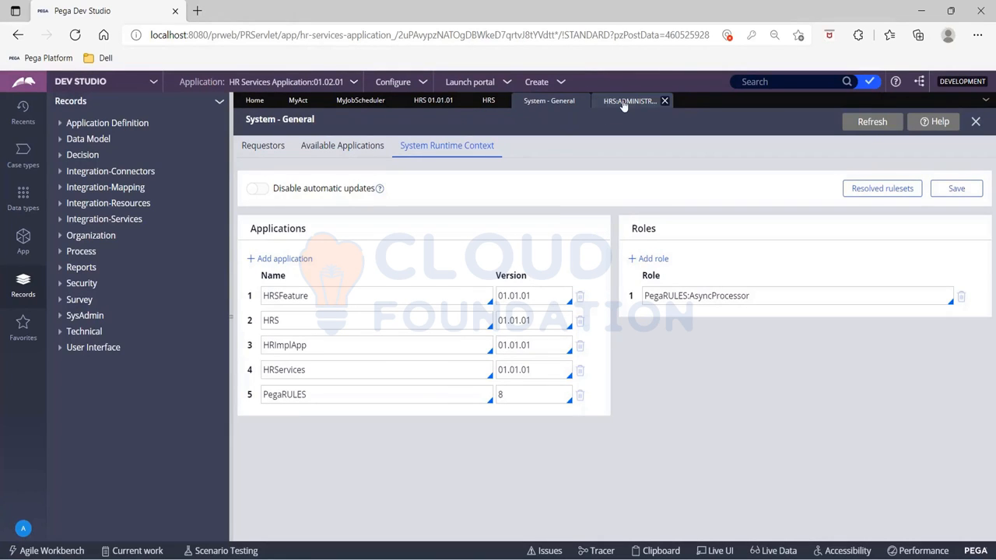
pyautogui.click(468, 213)
pyautogui.press('BackSpace')
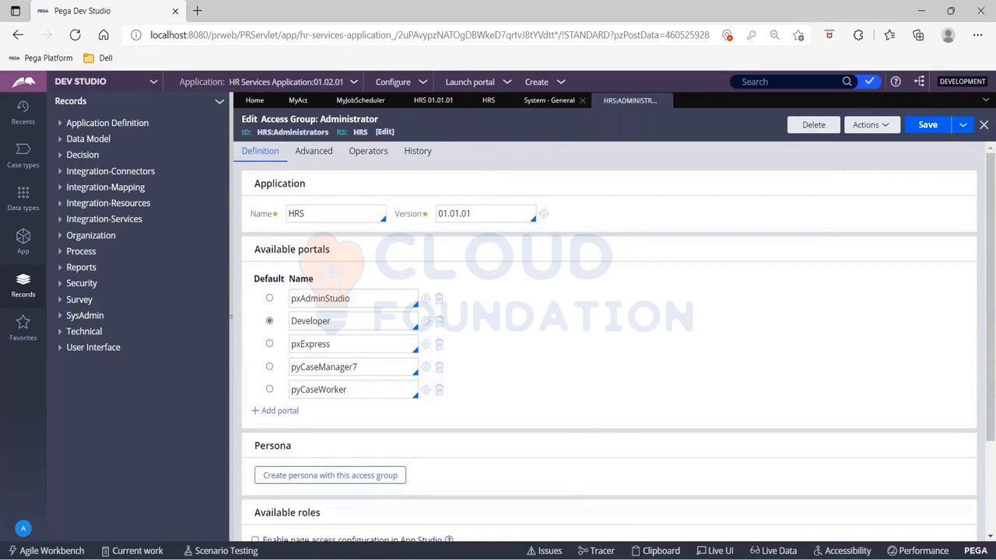
# - Set the job scheduler's context back to Use System Runtime Context and save the record
pyautogui.click(358, 100)
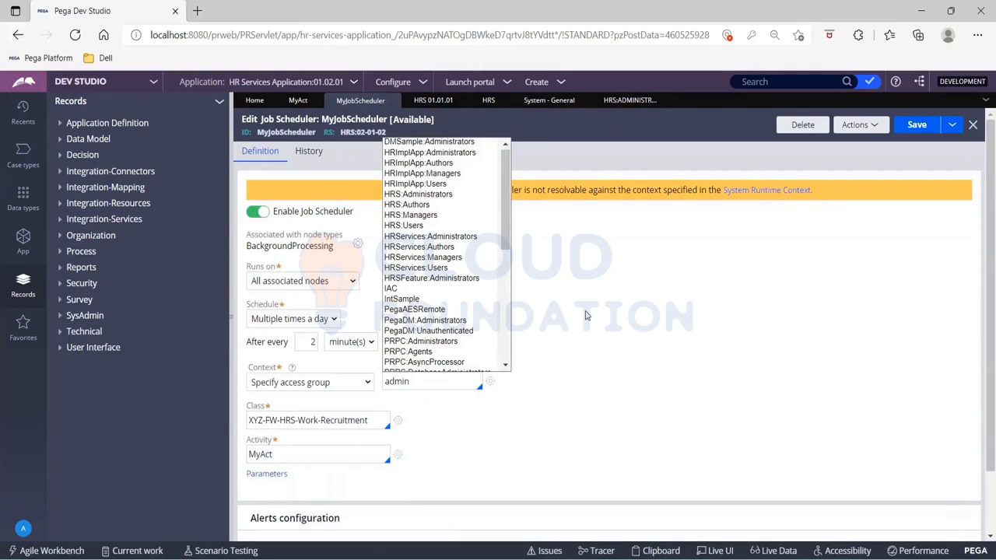
pyautogui.click(354, 386)
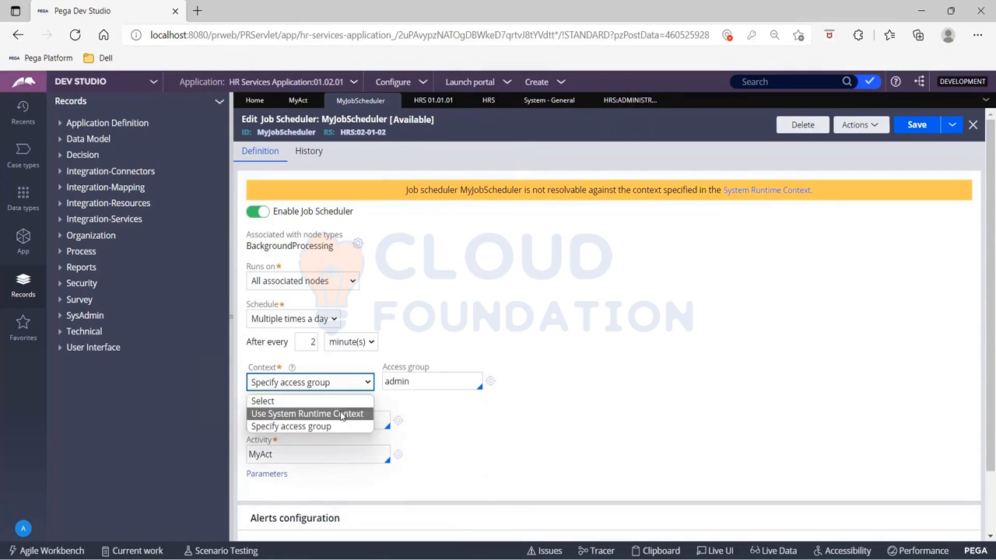
pyautogui.click(342, 413)
pyautogui.click(912, 125)
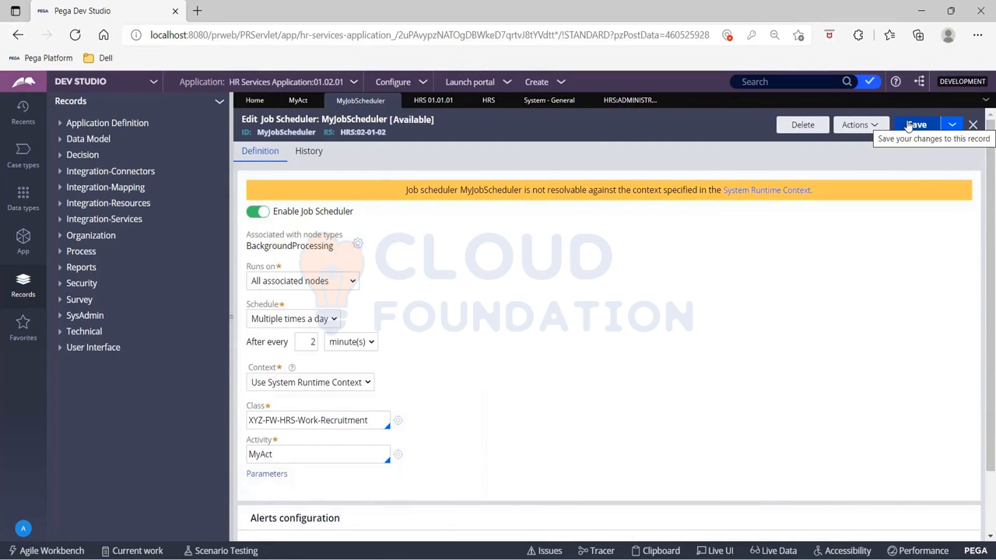
pyautogui.click(910, 126)
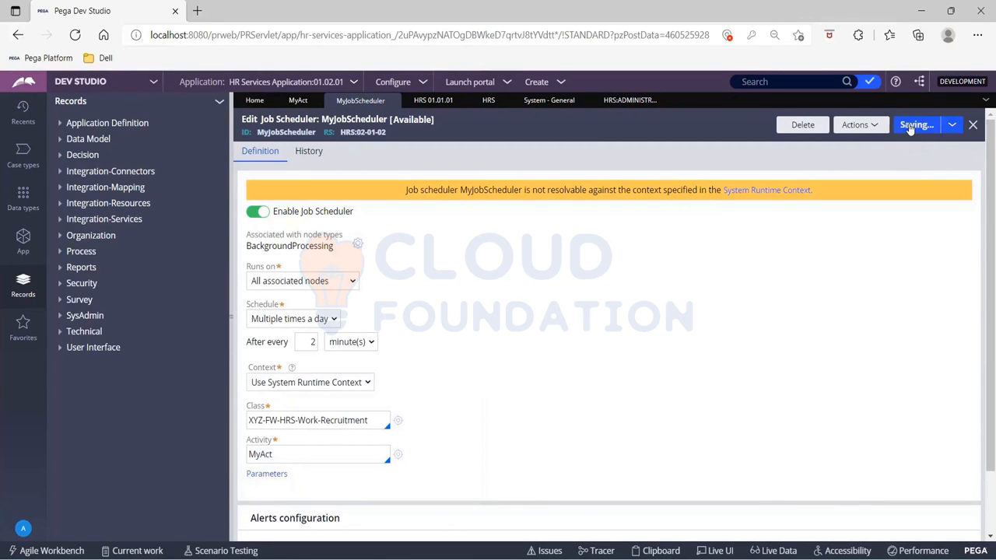
# - Revisit the access group and the system runtime context settings
pyautogui.click(629, 103)
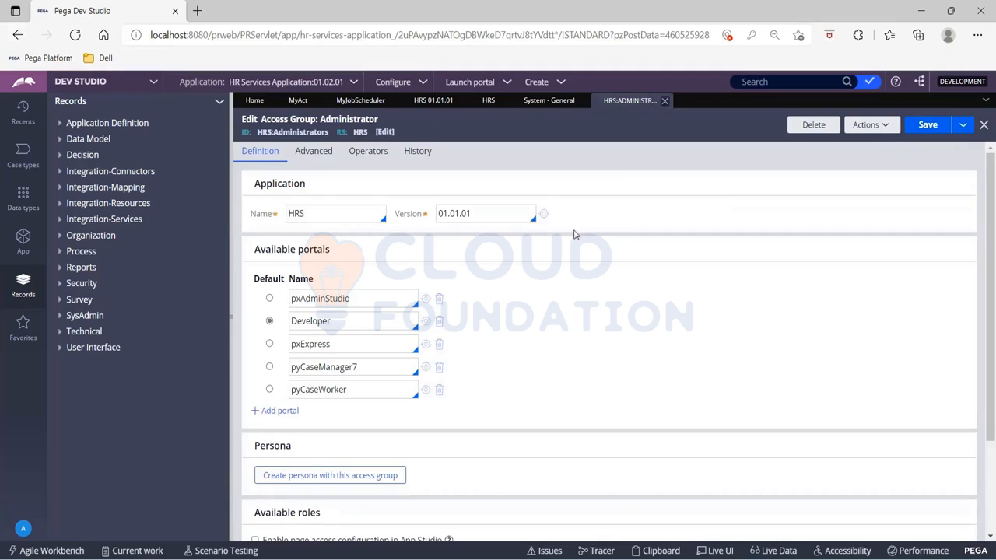
pyautogui.click(546, 109)
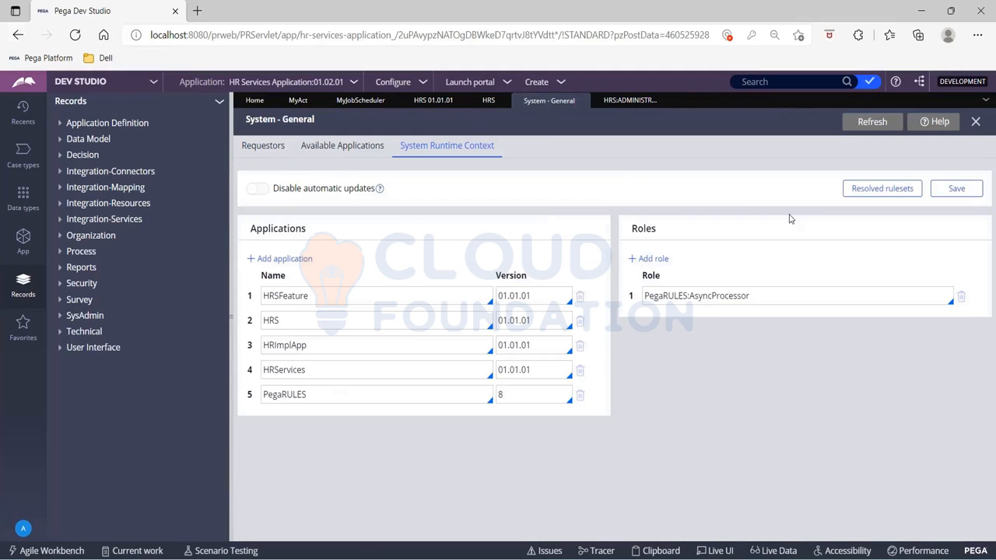
# - Save the system runtime context settings, then save the MyJobScheduler record again
pyautogui.click(964, 193)
pyautogui.click(971, 374)
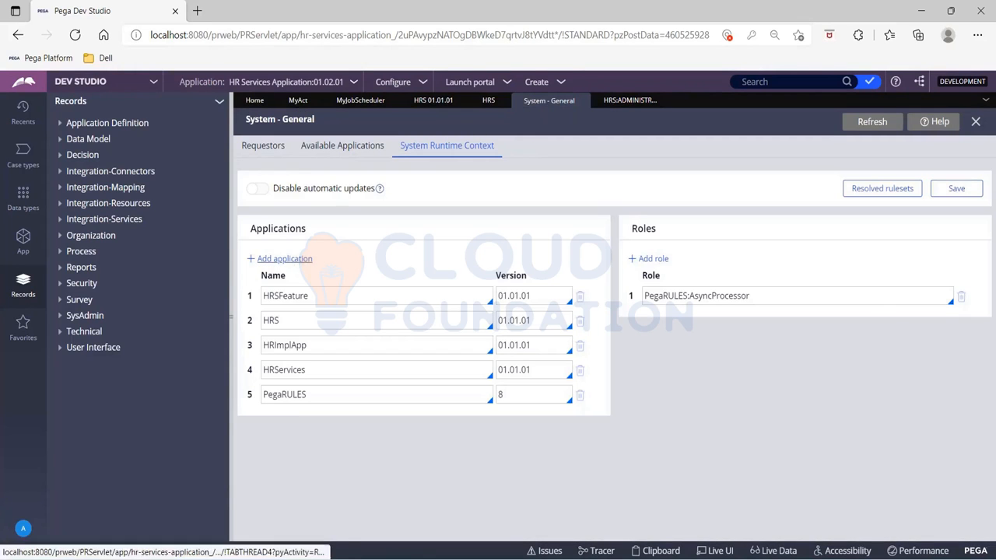
pyautogui.click(360, 101)
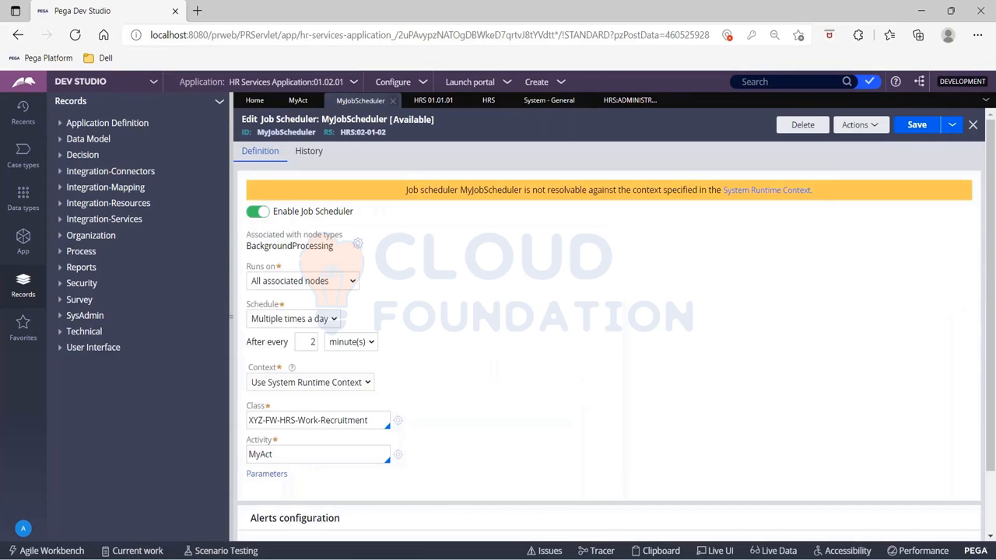
pyautogui.click(907, 126)
# - Set the job scheduler's context to Specify access group and choose the HRS:Administrators access group
pyautogui.click(323, 385)
pyautogui.click(314, 426)
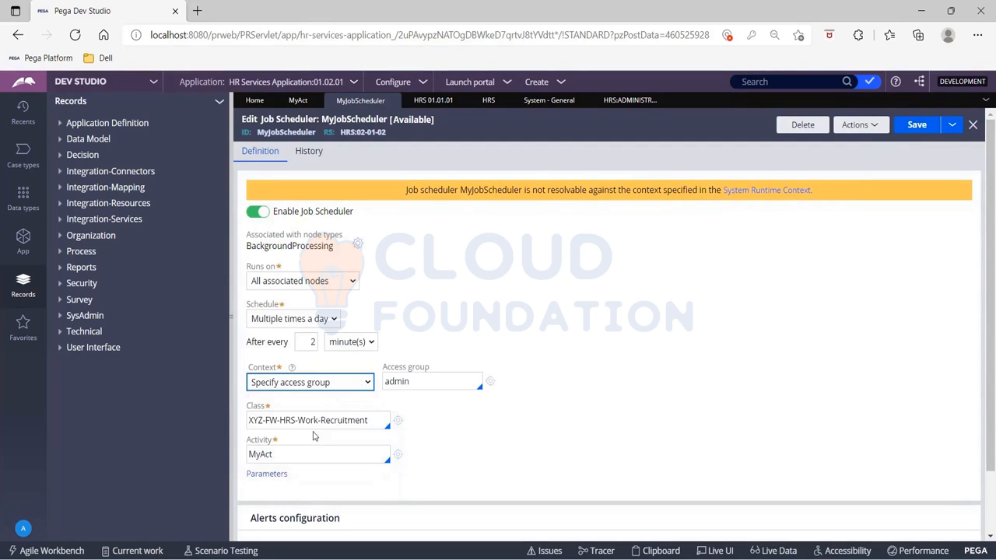
pyautogui.click(442, 382)
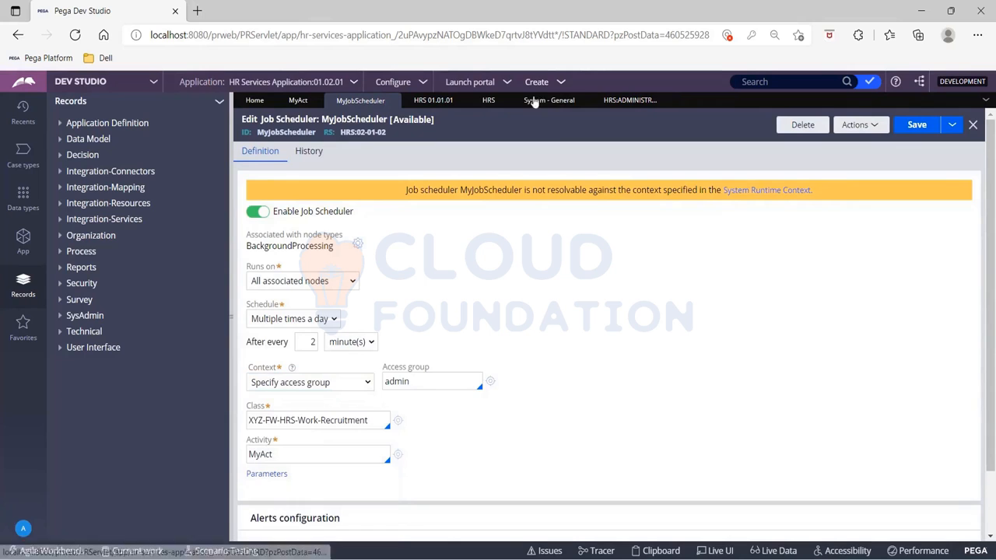
pyautogui.click(621, 100)
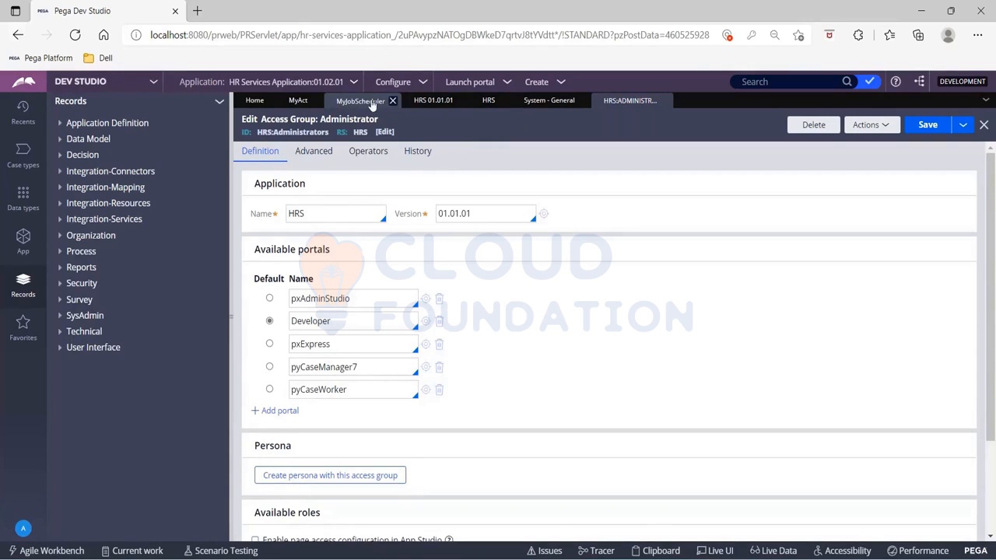
pyautogui.click(372, 103)
pyautogui.press('BackSpace')
pyautogui.press('BackSpace')
pyautogui.press('BackSpace')
pyautogui.press('BackSpace')
pyautogui.write('HRS')
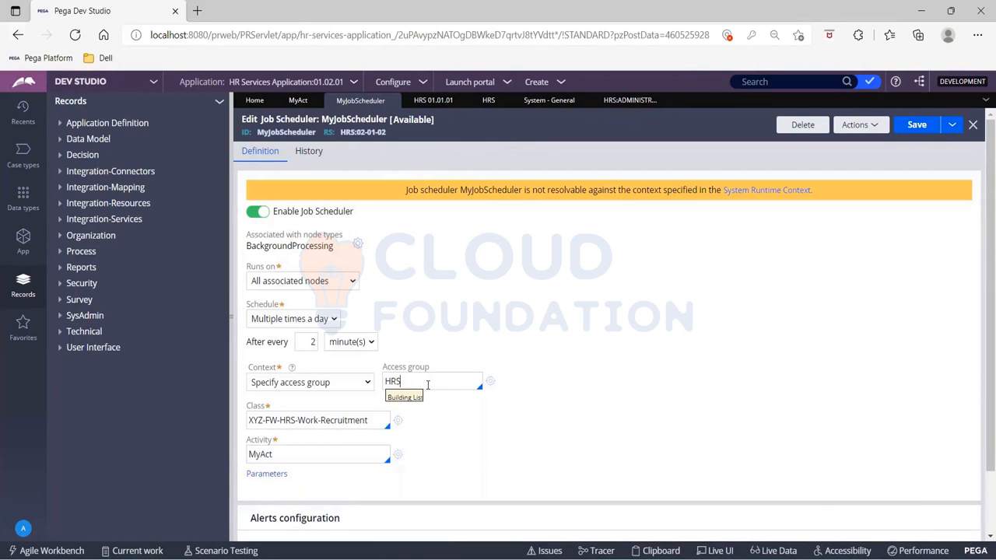
pyautogui.press('Return')
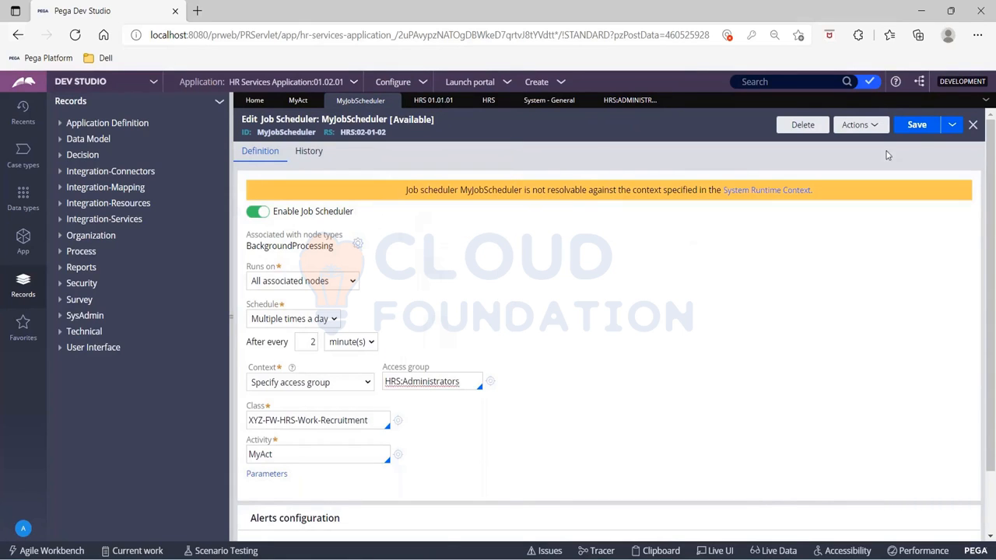
# - Save the job scheduler record with the access group context
pyautogui.click(918, 128)
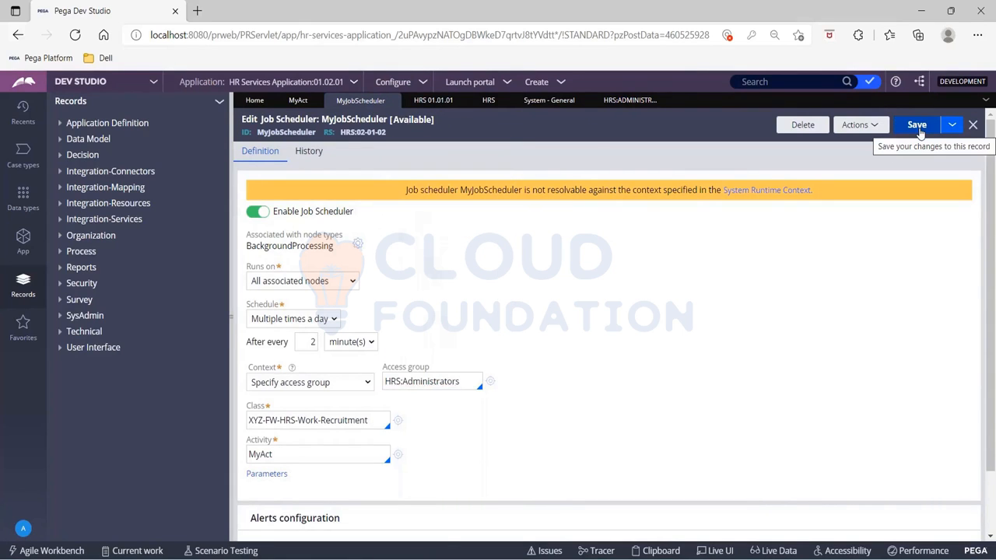
pyautogui.click(917, 129)
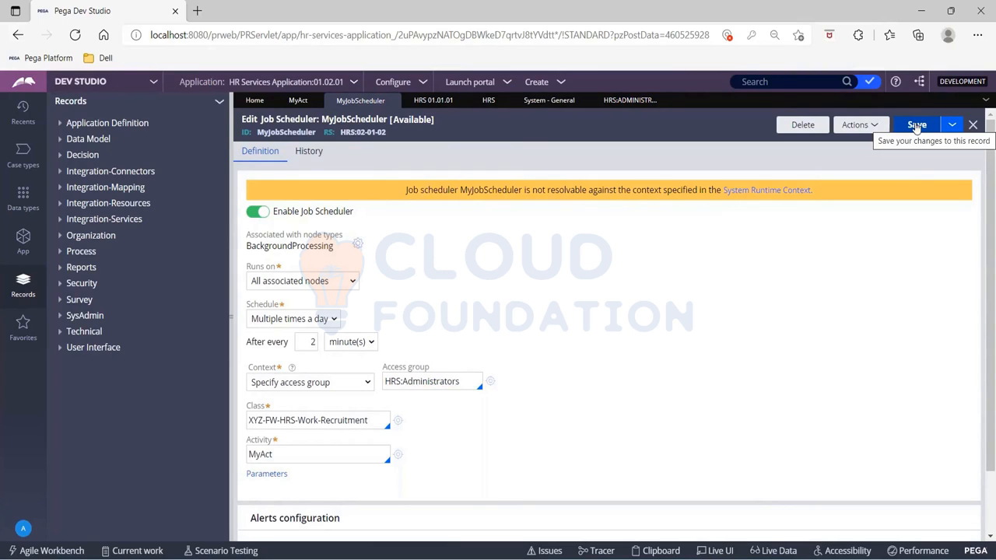
pyautogui.click(917, 128)
pyautogui.click(920, 126)
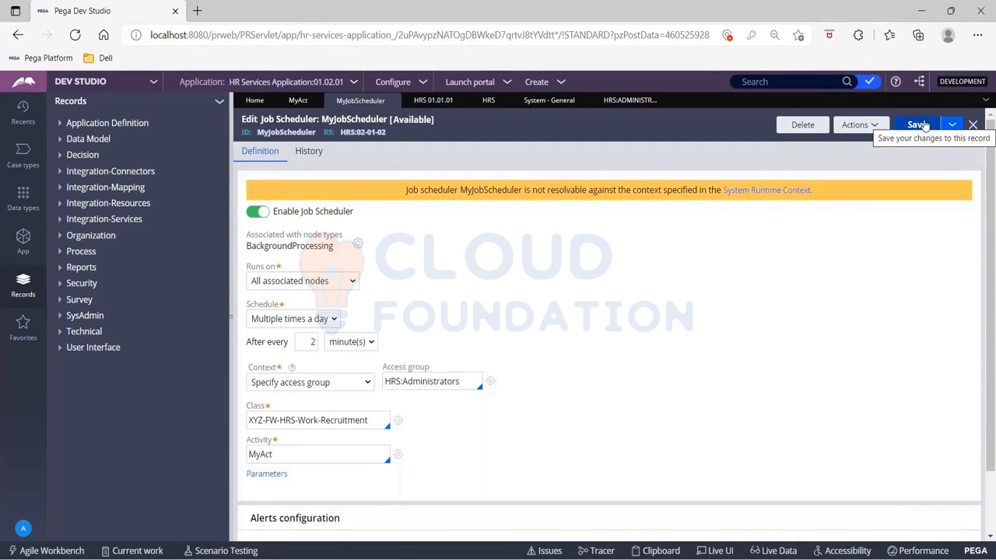
pyautogui.click(924, 126)
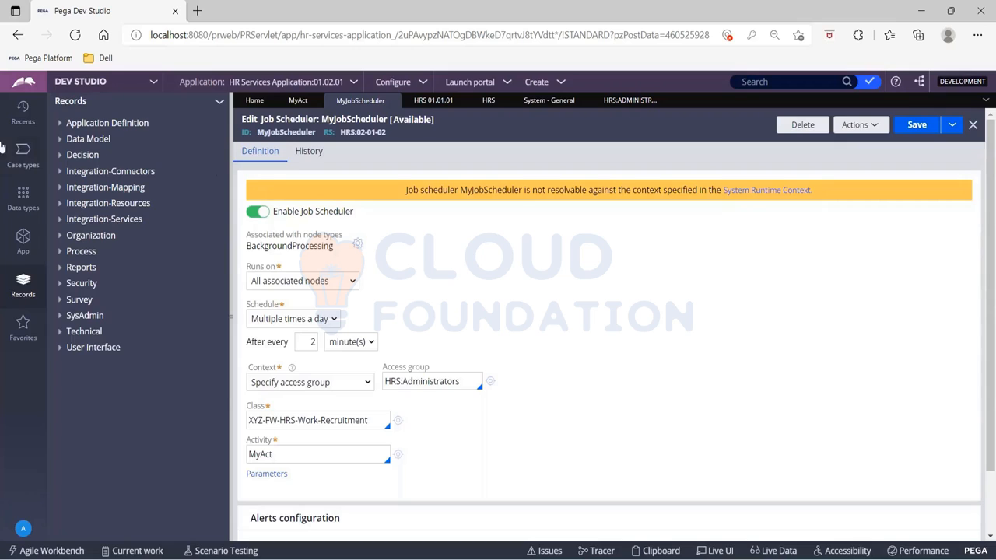
# - Switch to Admin Studio and open the Jobs list under Resources
pyautogui.click(155, 84)
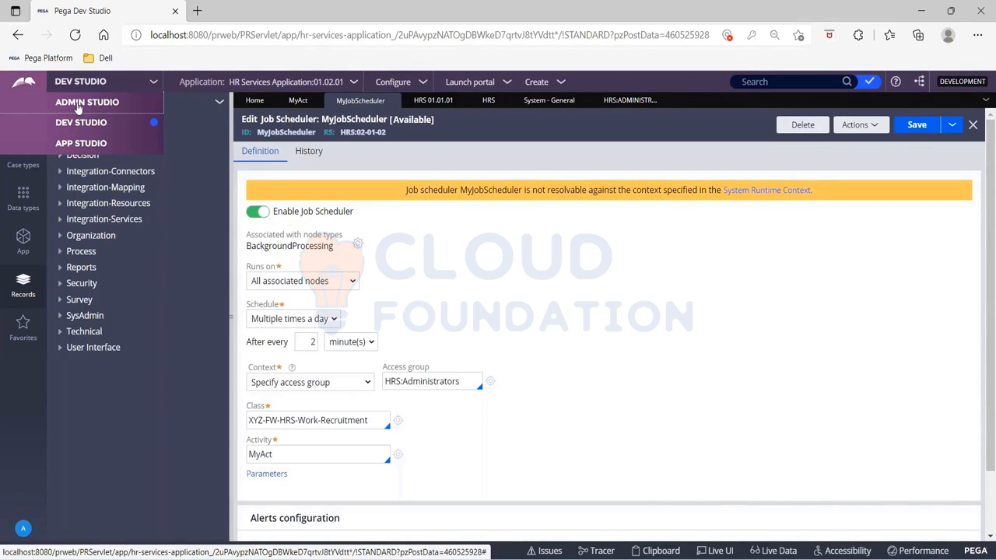
pyautogui.click(79, 104)
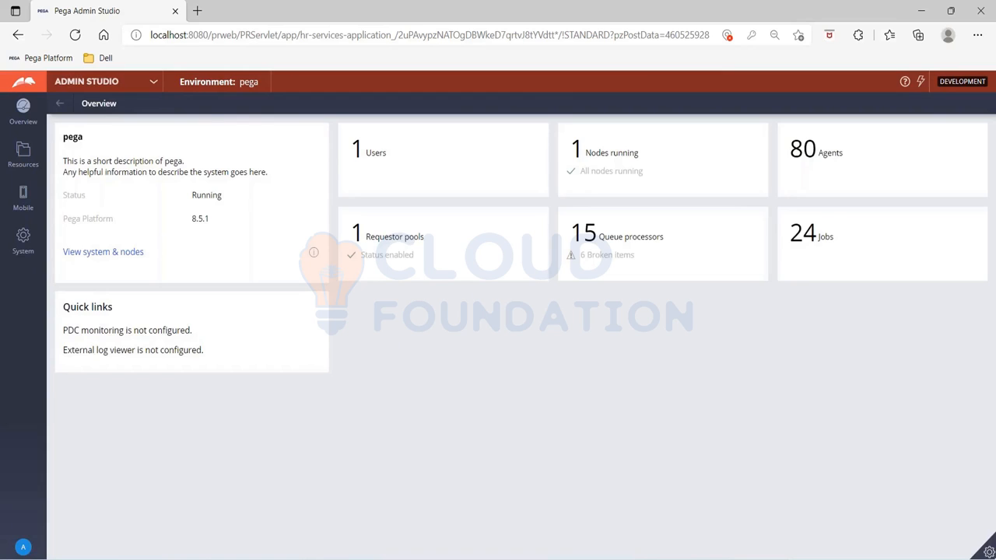
pyautogui.click(25, 165)
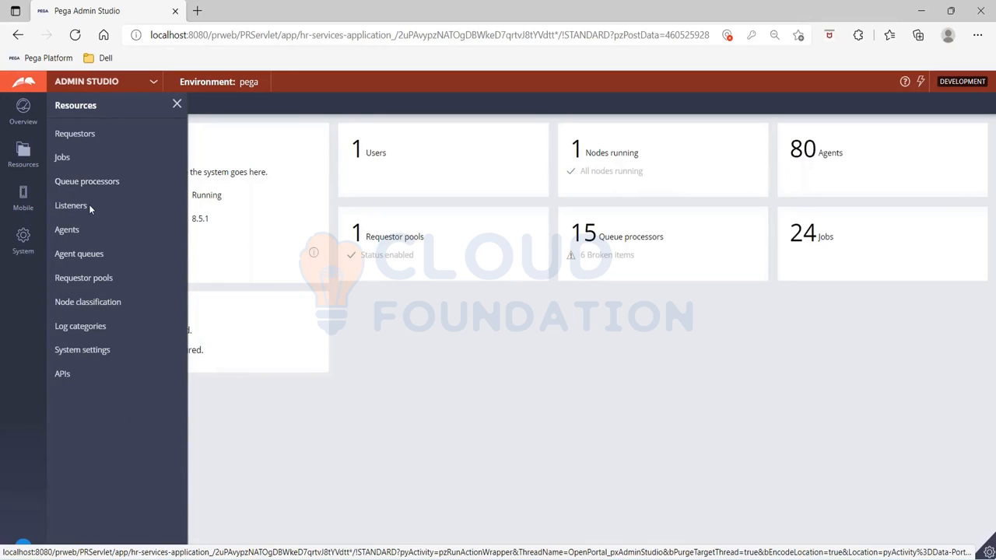
pyautogui.click(62, 160)
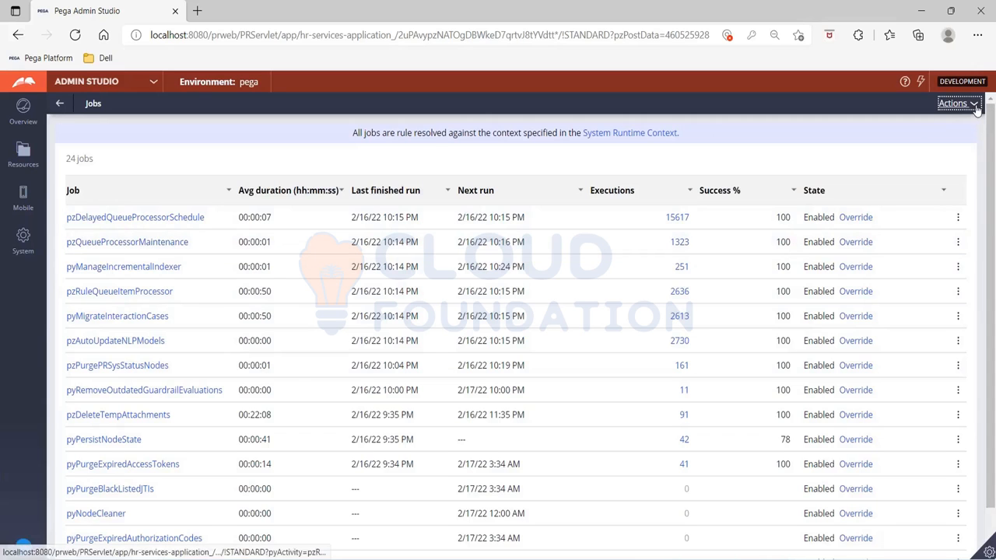
# - Filter the Jobs list by job name using the search text MYJOB
pyautogui.scroll(-1, 278, 373)
pyautogui.scroll(1, 278, 373)
pyautogui.click(230, 194)
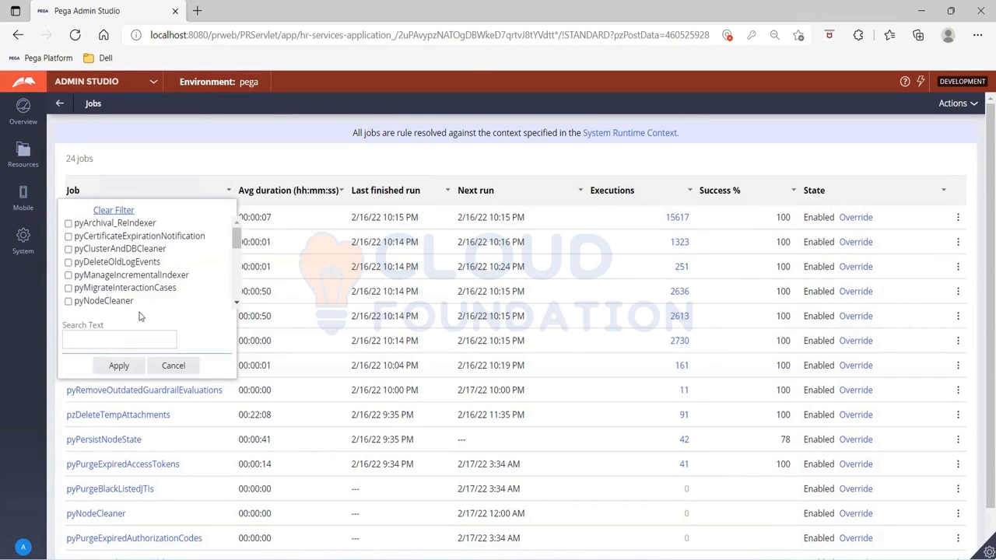
pyautogui.scroll(-5, 171, 281)
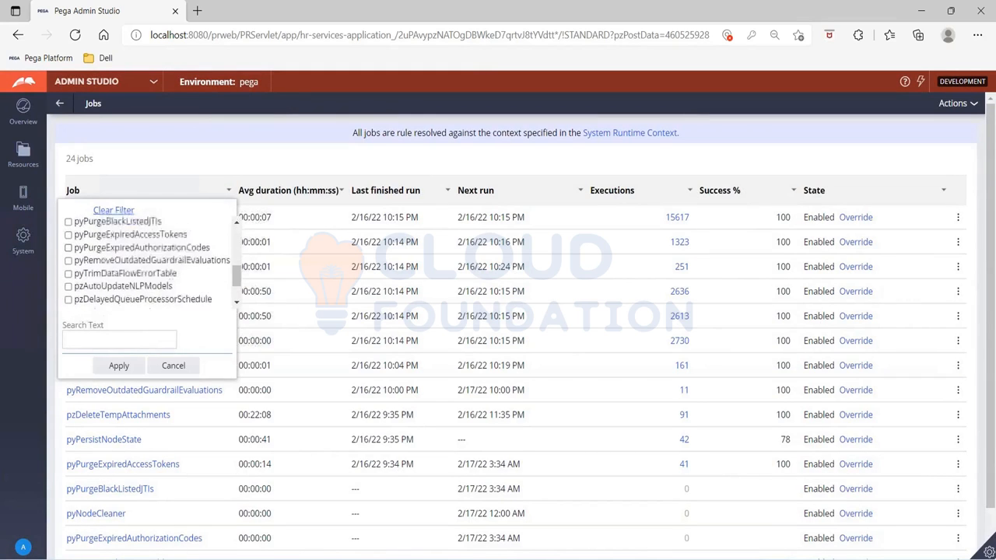
pyautogui.scroll(-2, 148, 262)
pyautogui.click(147, 340)
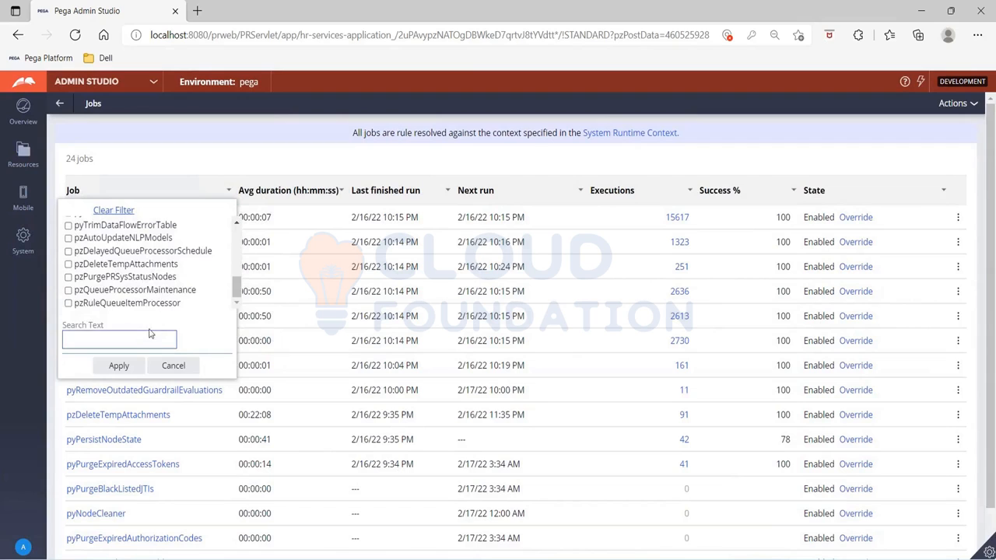
pyautogui.write('MYJOB')
pyautogui.click(118, 365)
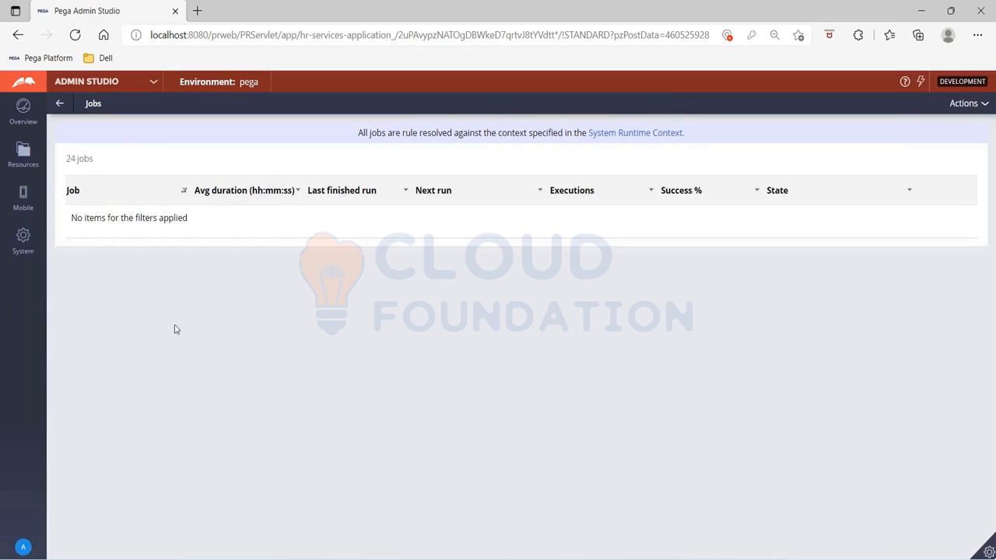
# - Review the application versions in Admin Studio's System Runtime Context, then return to Dev Studio
pyautogui.click(33, 150)
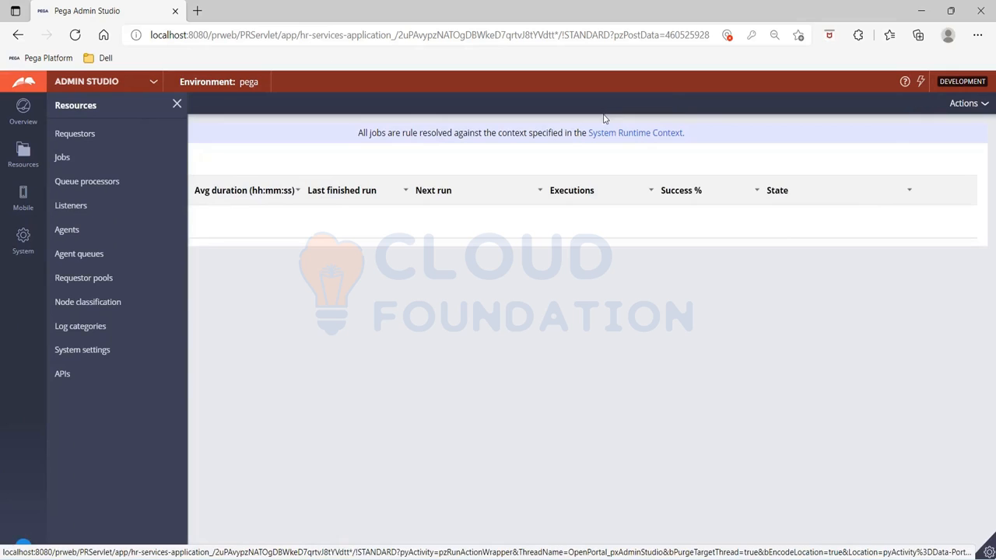
pyautogui.click(634, 134)
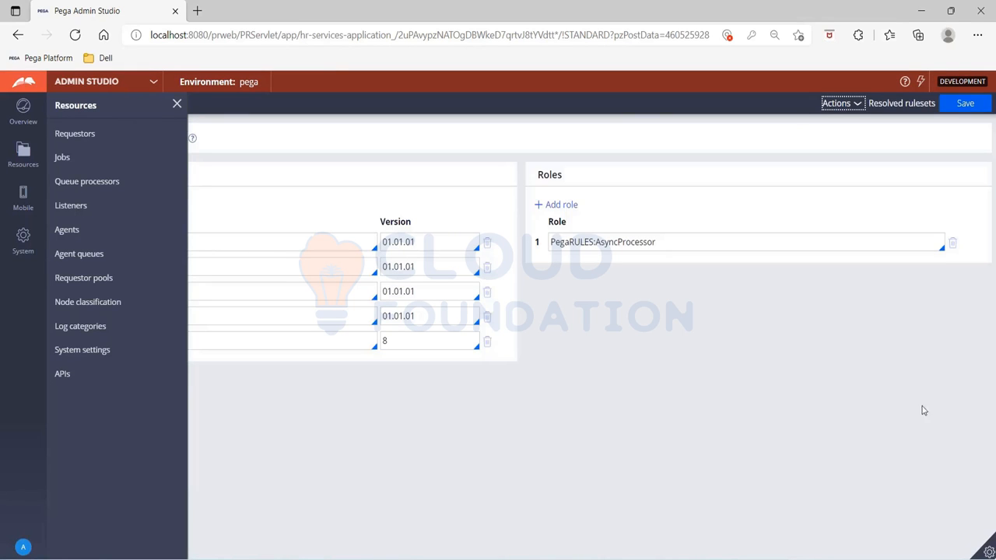
pyautogui.click(177, 103)
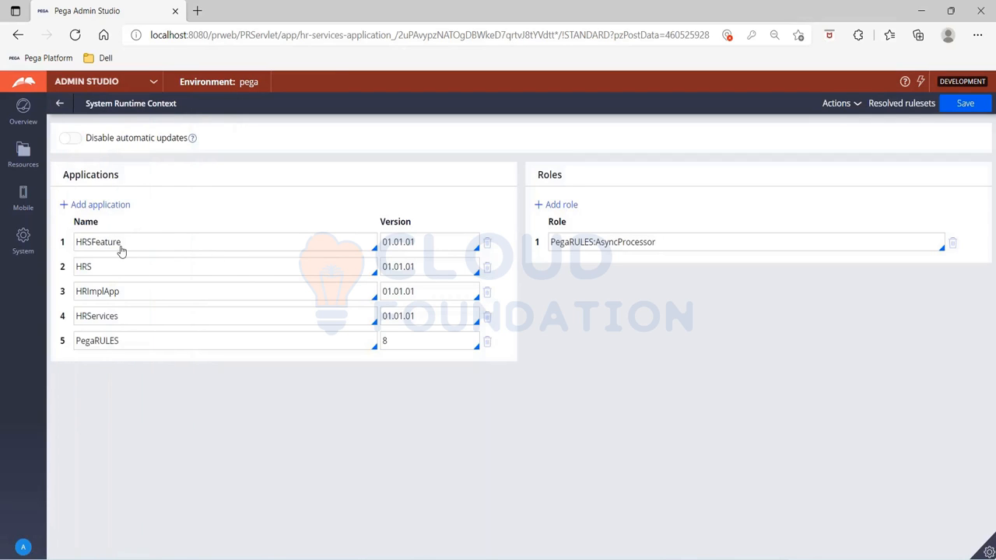
pyautogui.click(417, 265)
pyautogui.click(155, 84)
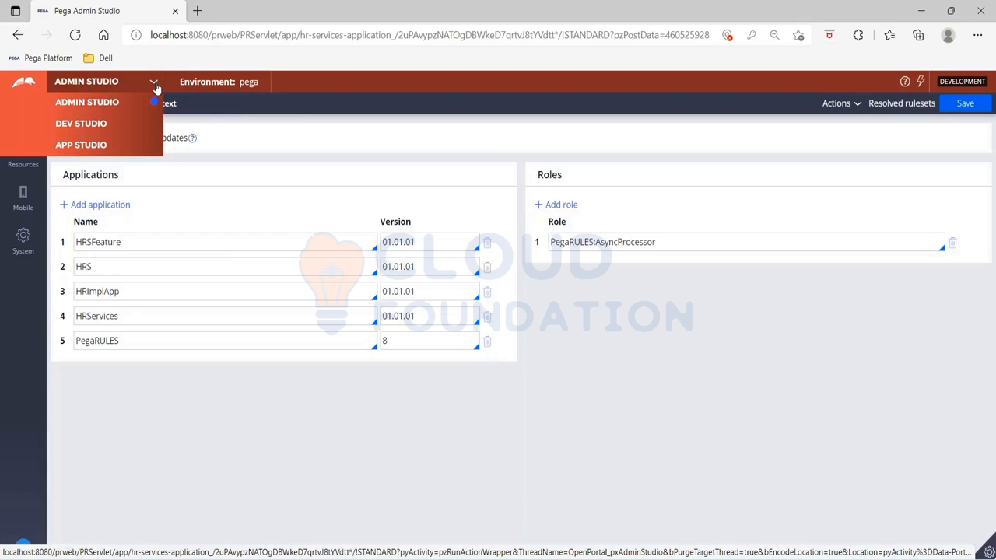
pyautogui.click(88, 129)
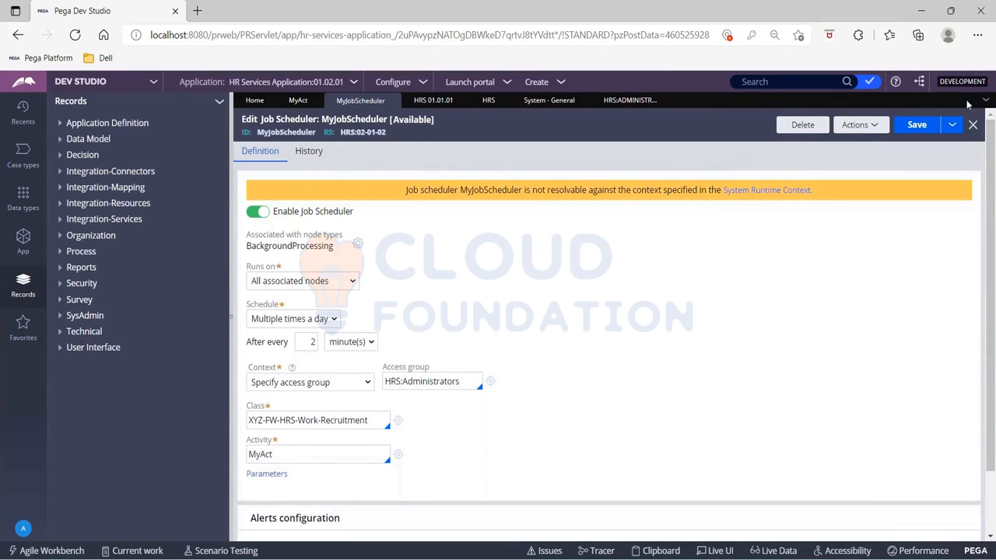
# - Open Save As for the job scheduler and check the ruleset versions available to add it to
pyautogui.click(952, 125)
pyautogui.click(932, 141)
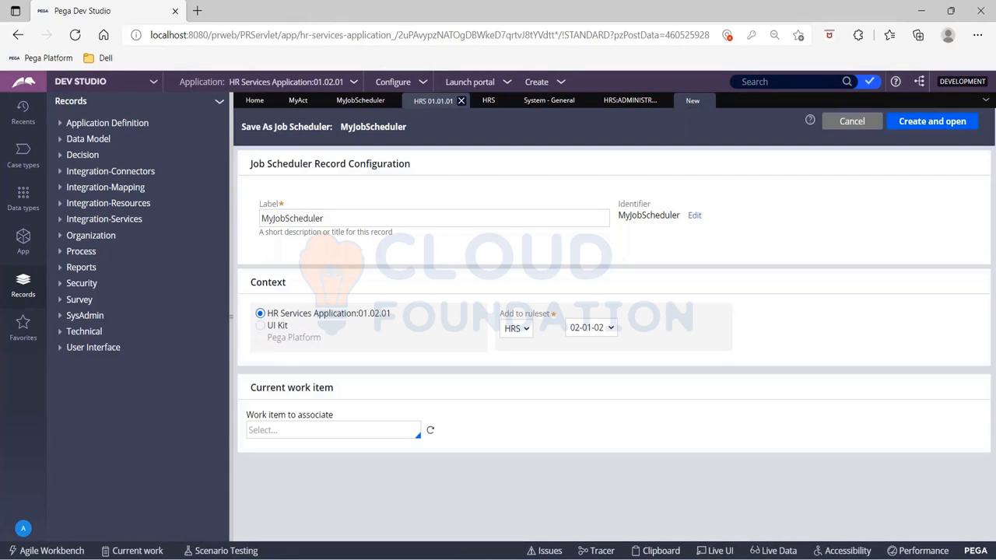
pyautogui.click(591, 326)
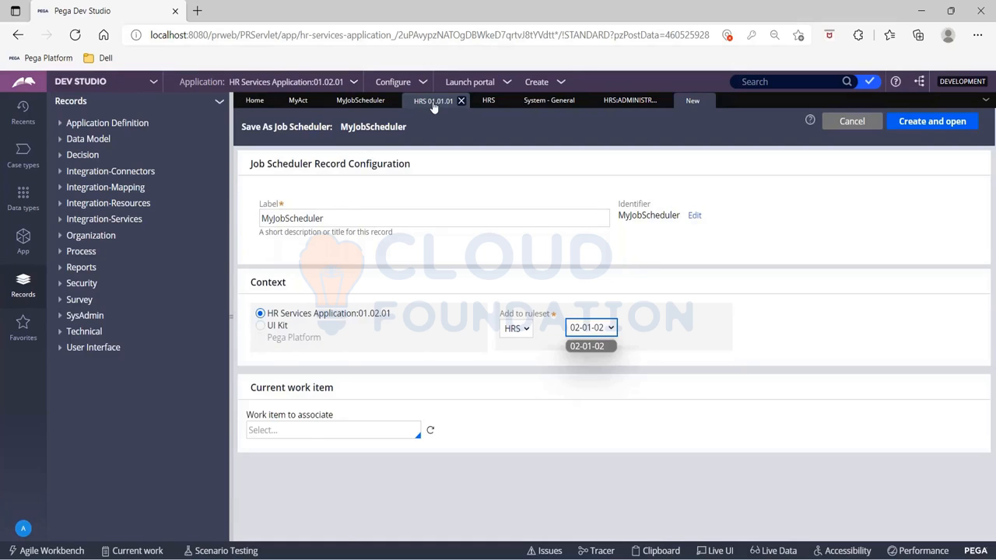
# - Open the HRS ruleset from the application record and start unlocking ruleset version 01-01-01
pyautogui.click(430, 101)
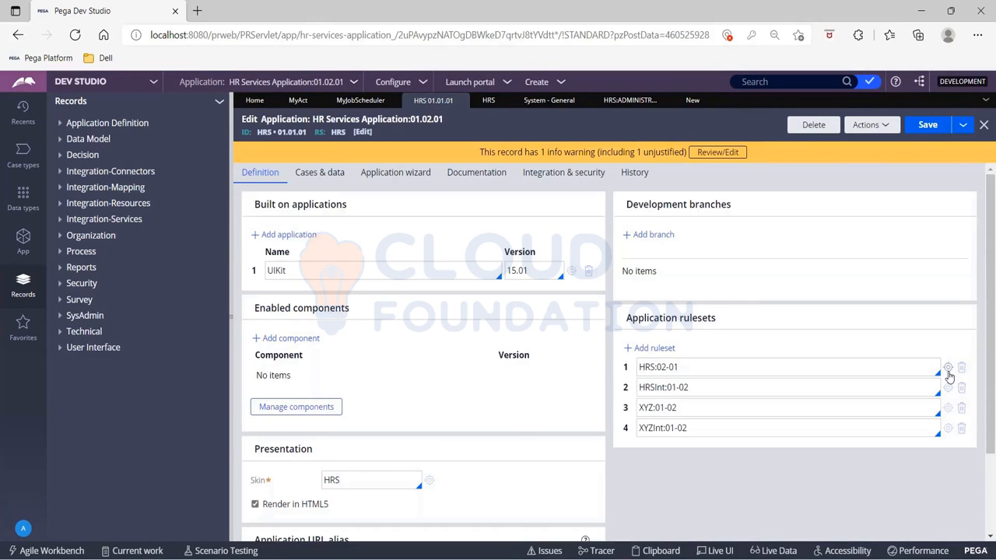
pyautogui.click(949, 370)
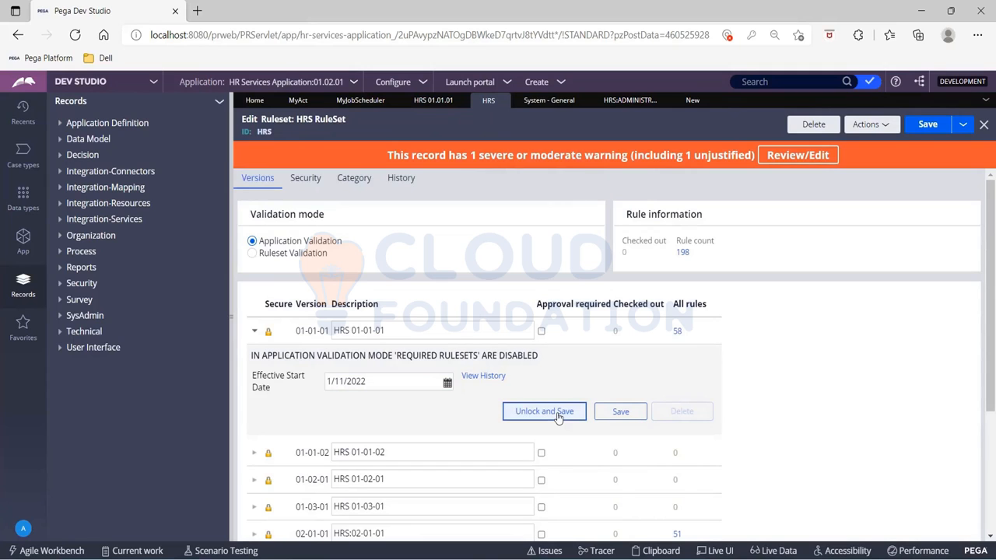
pyautogui.click(558, 418)
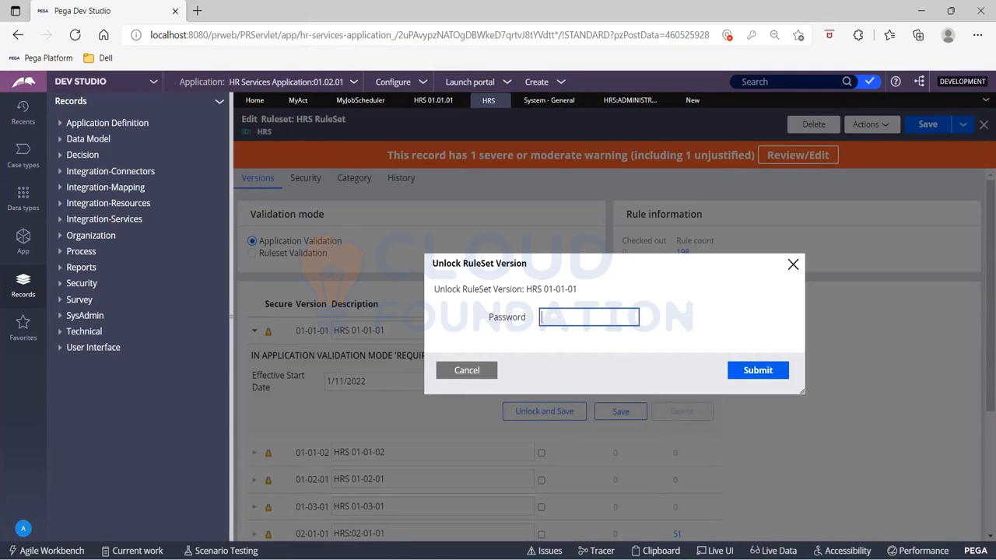
# - Open Save As for the MyAct activity and check which HRS ruleset versions are offered
pyautogui.click(294, 101)
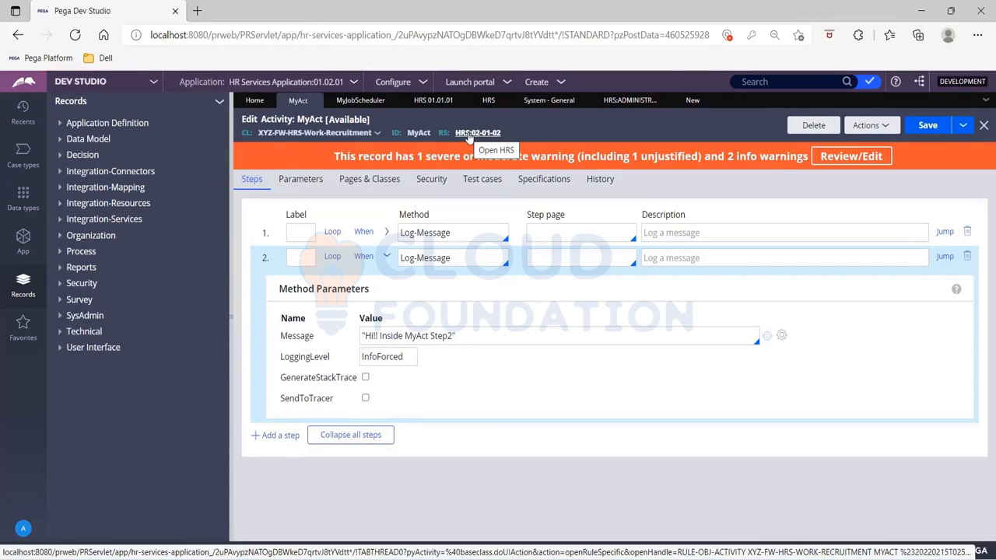
pyautogui.click(964, 127)
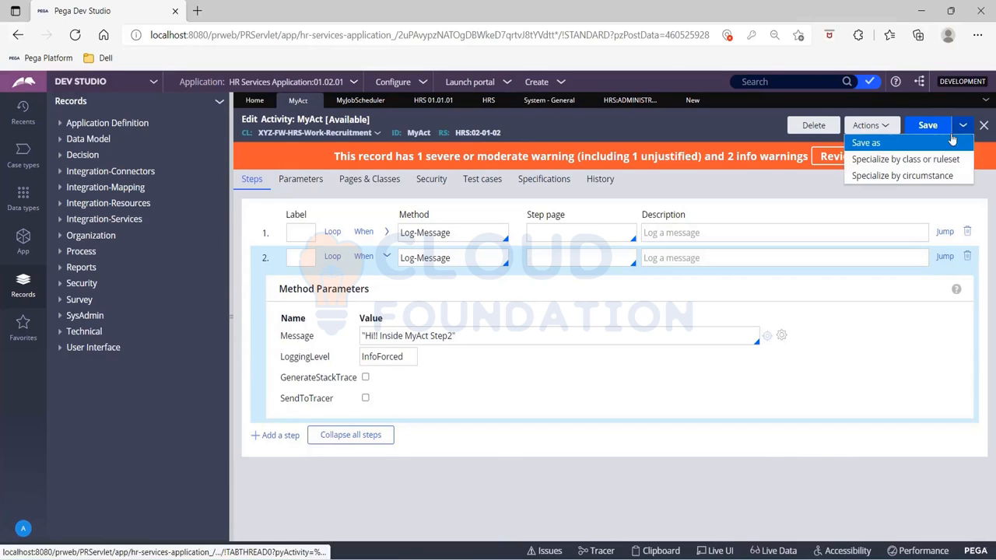
pyautogui.click(953, 140)
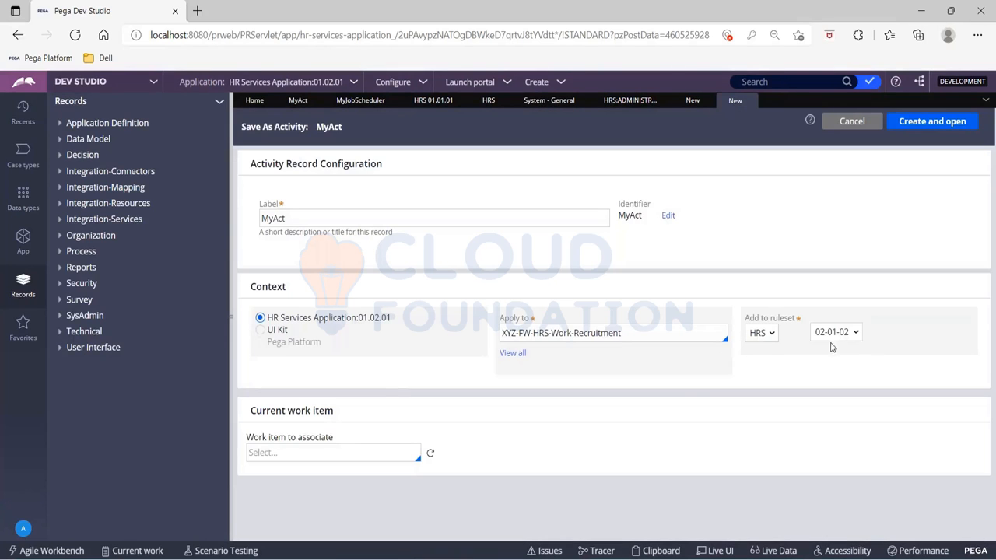
pyautogui.click(839, 334)
# - Close the unlock dialog, review the HRS ruleset versions and reopen the ruleset from the application's rulesets
pyautogui.click(441, 101)
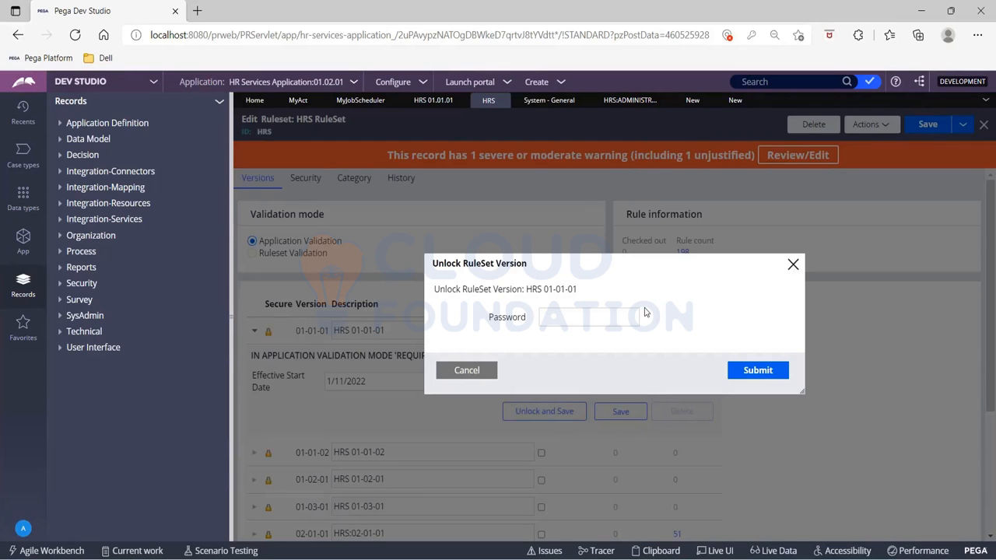
pyautogui.click(793, 264)
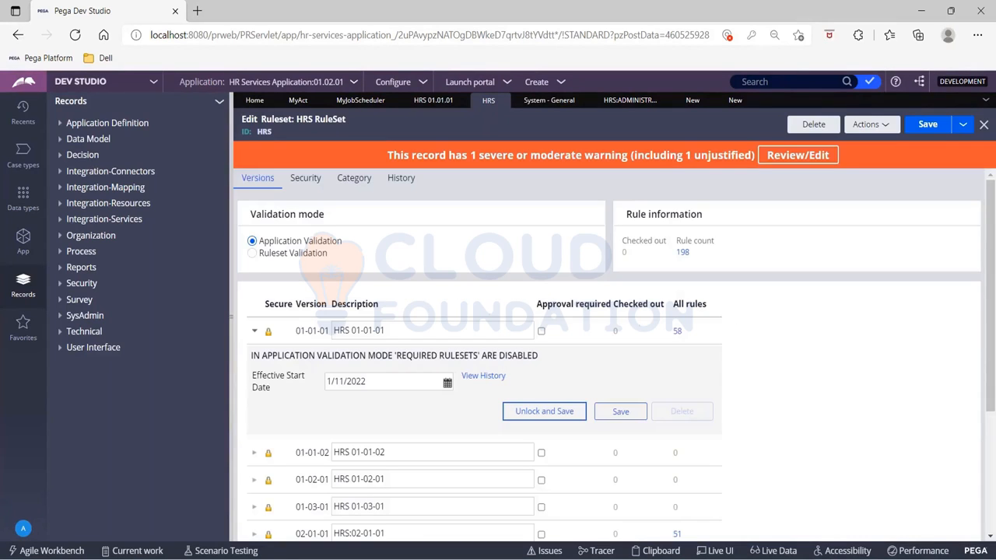
pyautogui.scroll(-3, 528, 369)
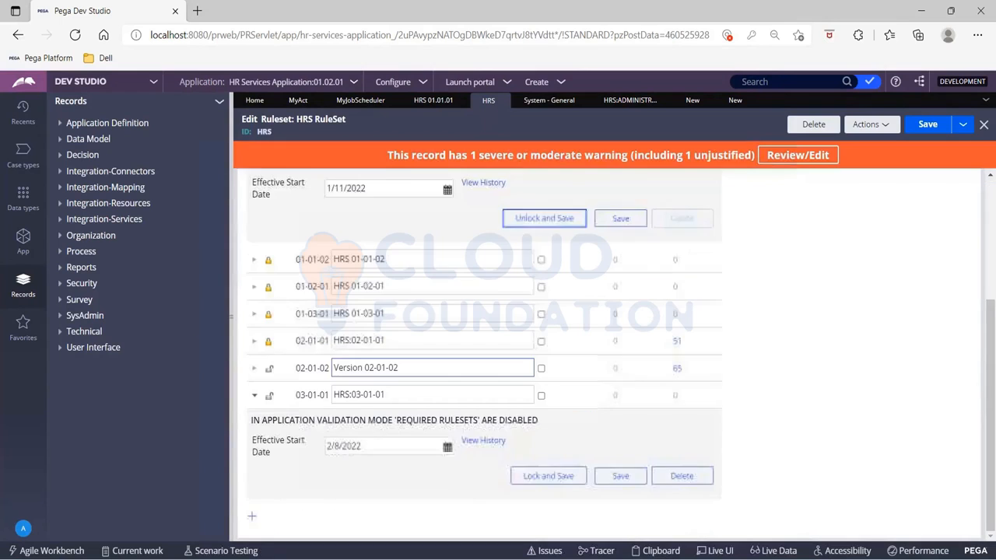
pyautogui.scroll(2, 544, 383)
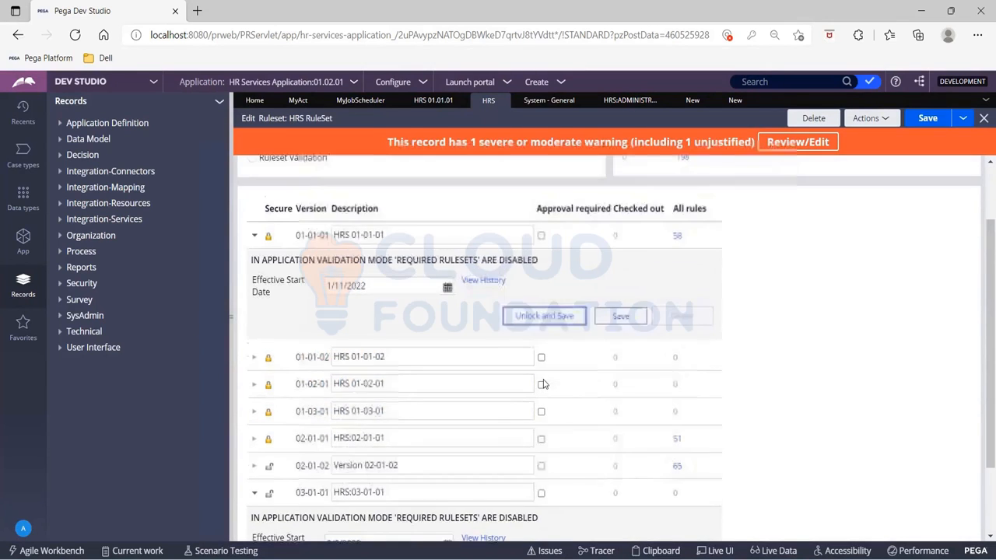
pyautogui.scroll(-1, 544, 383)
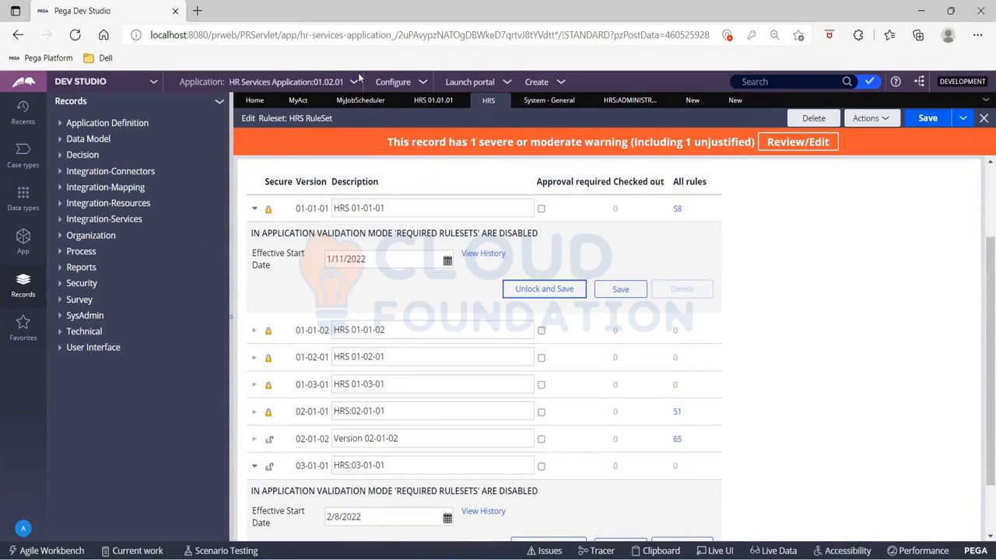
pyautogui.click(433, 100)
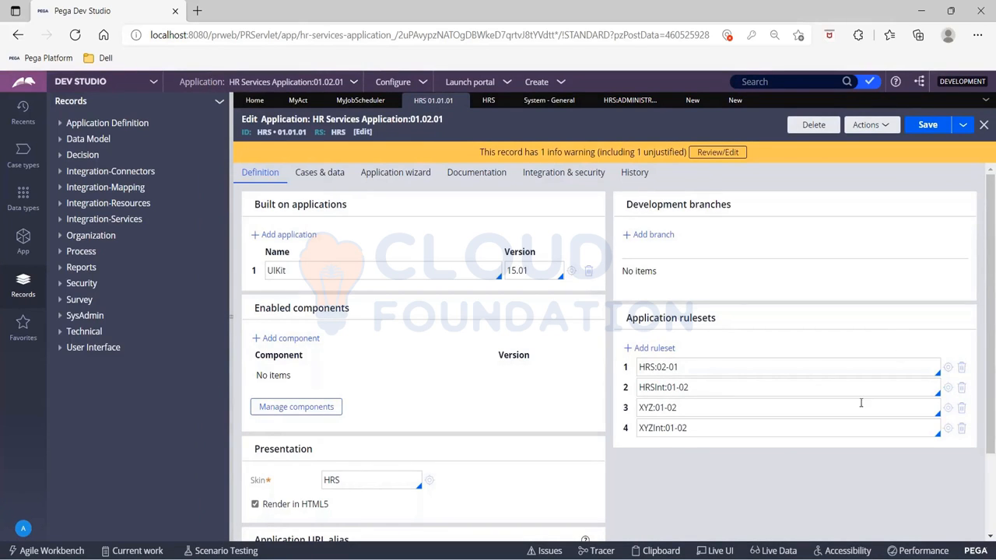
pyautogui.click(949, 370)
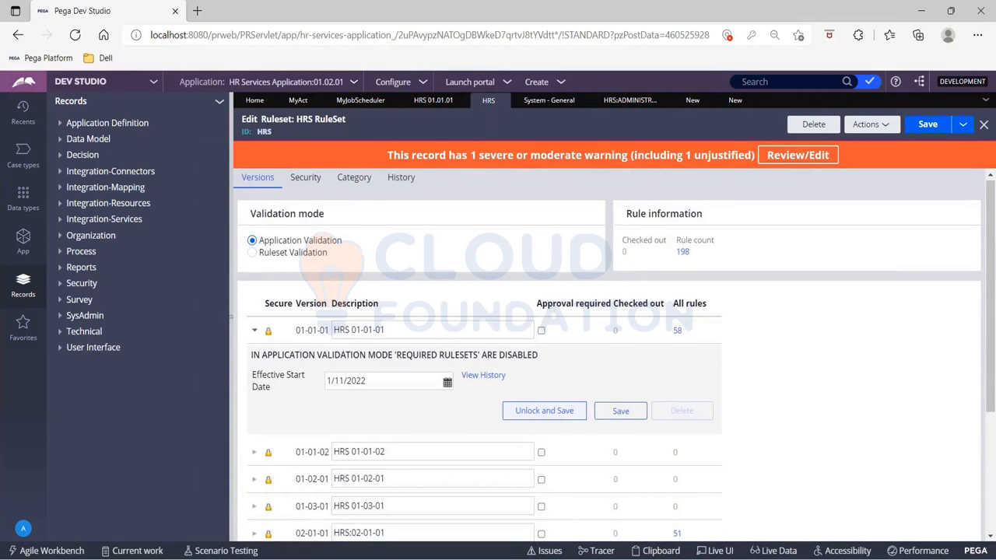
# - Unlock HRS ruleset version 01-01-01 by entering the ruleset password
pyautogui.click(566, 412)
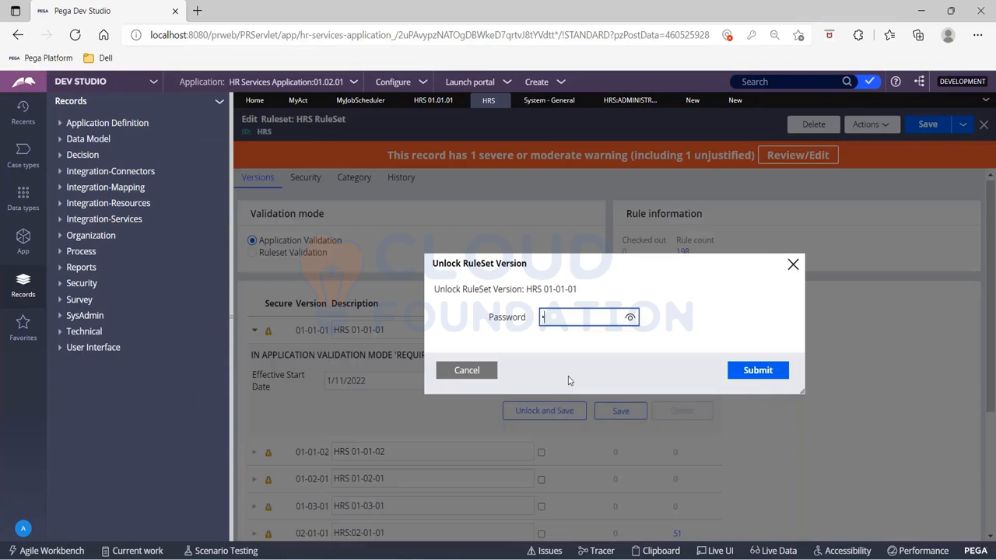
pyautogui.write('•')
pyautogui.click(741, 372)
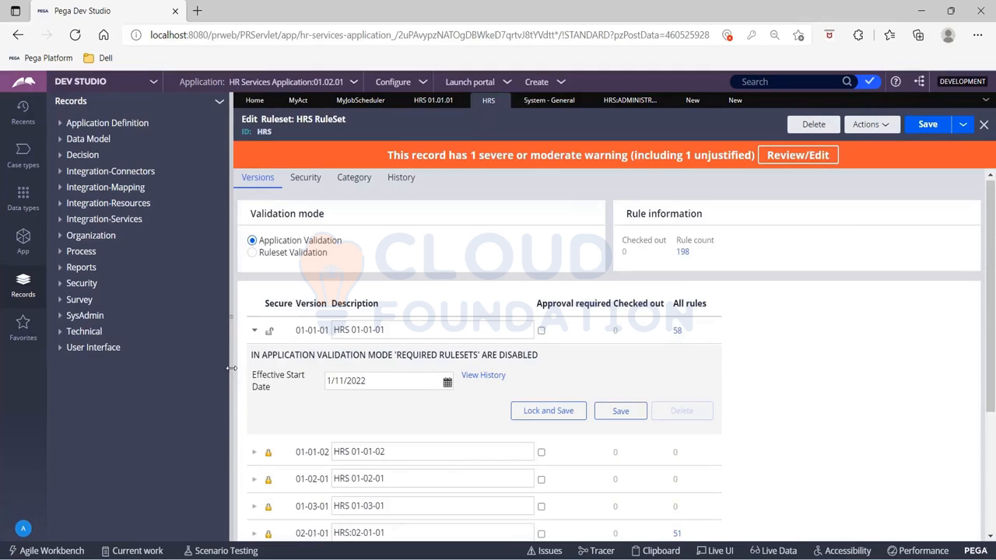
# - Collapse the navigation panel and close the two spare New tabs
pyautogui.click(232, 368)
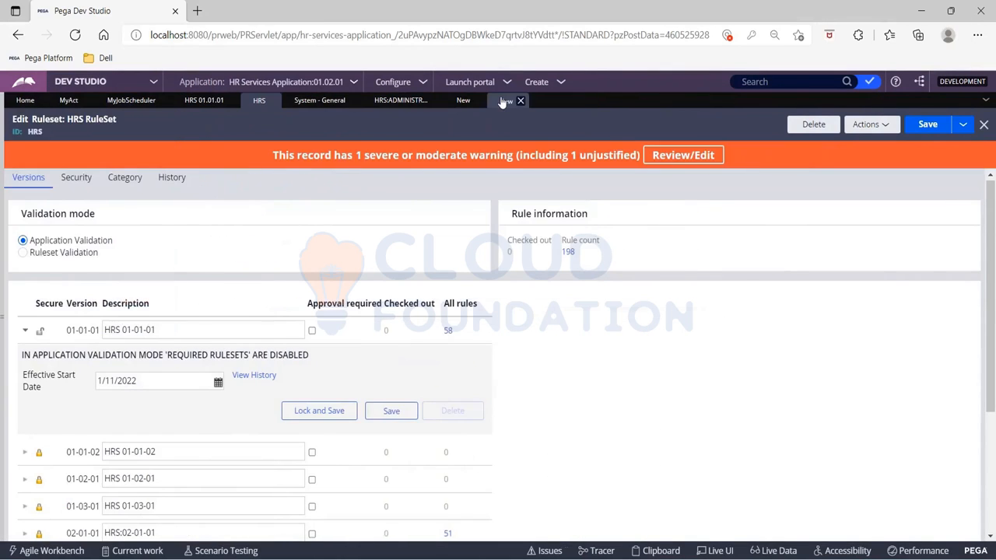
pyautogui.click(502, 103)
pyautogui.click(520, 101)
pyautogui.click(479, 102)
# - Reopen Save As for MyAct to check the ruleset versions offered, then close that tab
pyautogui.click(68, 100)
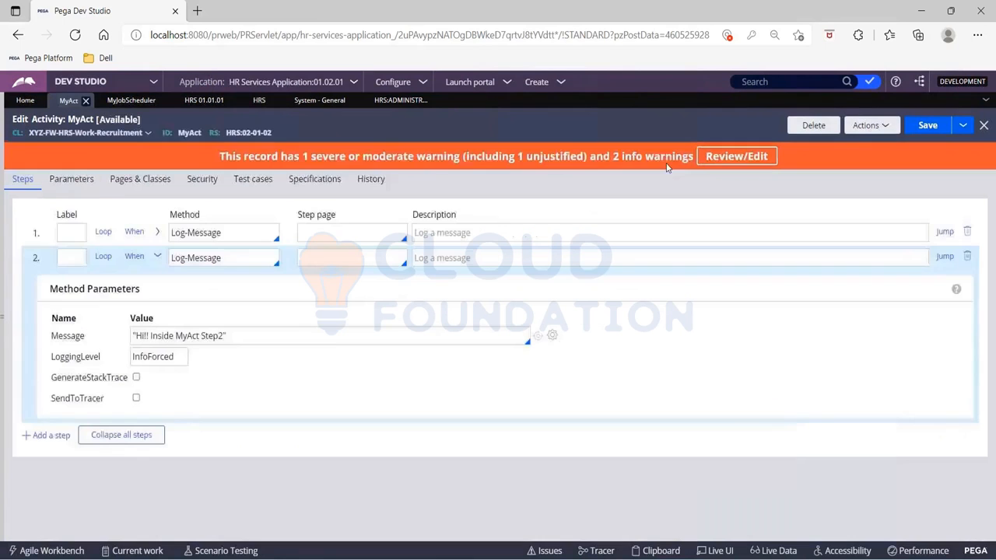
pyautogui.click(962, 125)
pyautogui.click(955, 141)
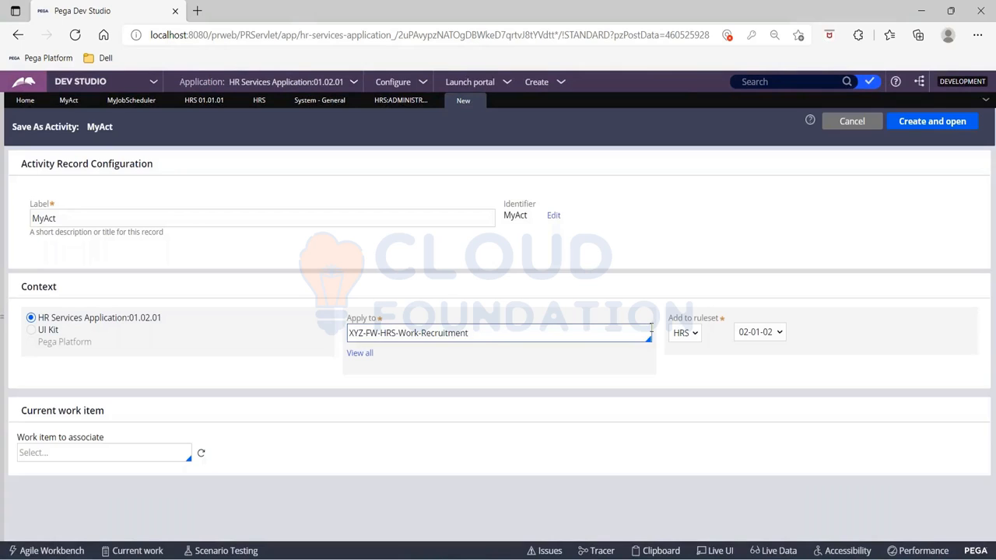
pyautogui.click(760, 332)
pyautogui.click(754, 301)
pyautogui.click(754, 332)
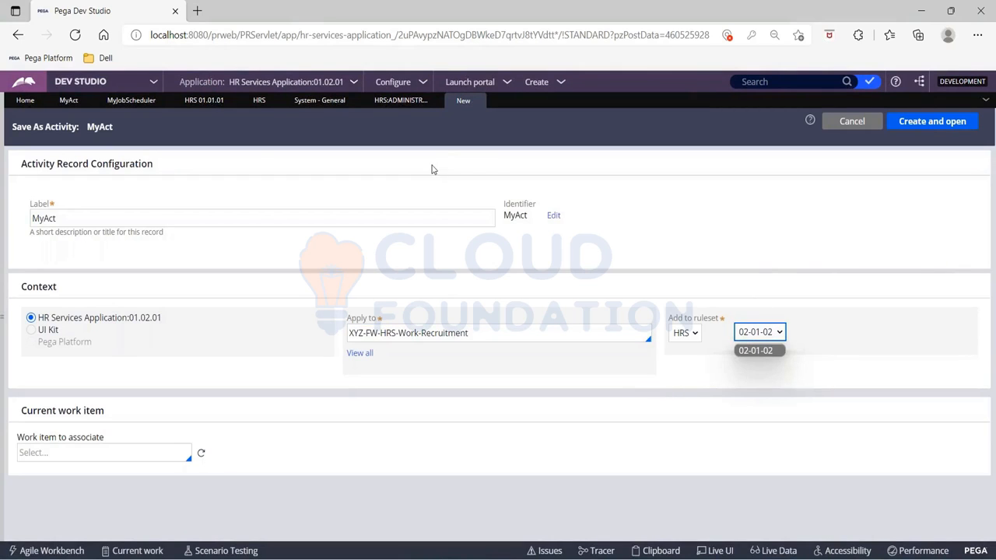
pyautogui.click(476, 100)
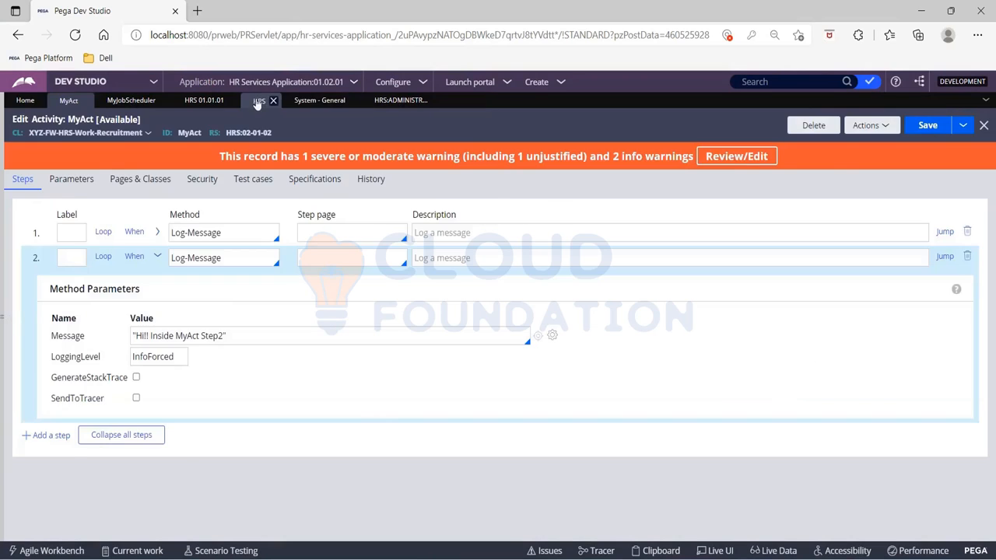
# - Save the HRS ruleset with version 01-01-01 unlocked
pyautogui.click(257, 101)
pyautogui.click(922, 125)
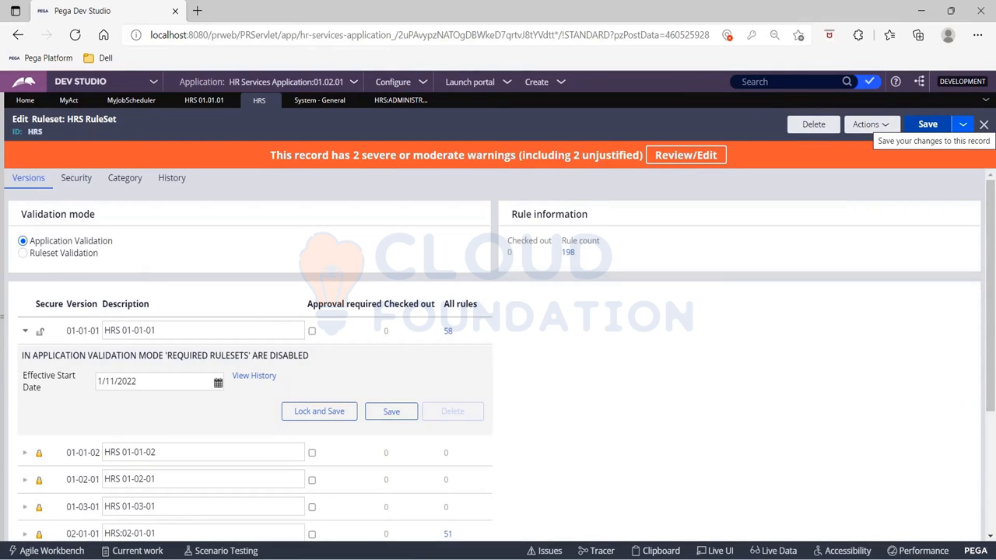
pyautogui.click(927, 125)
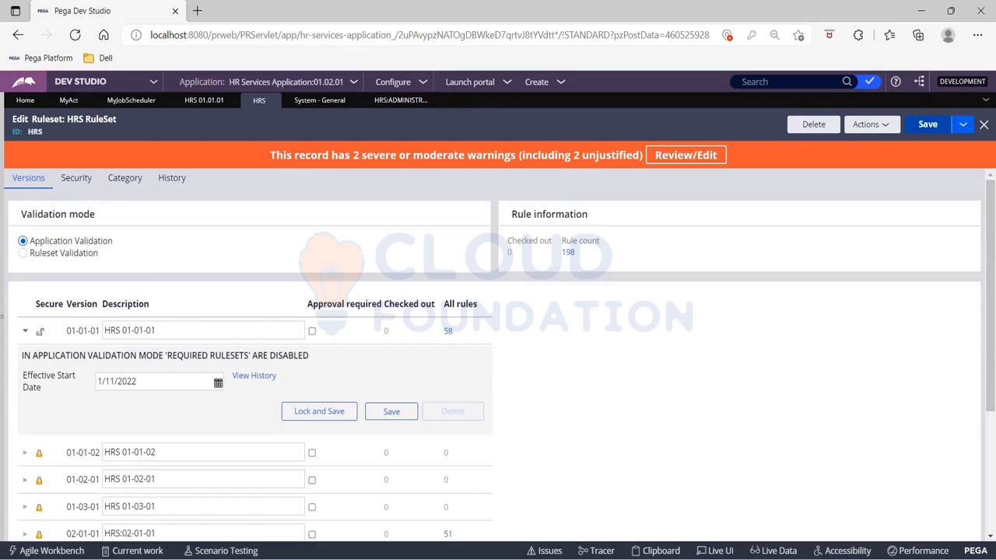
# - Change the application's HRS ruleset entry to HRS:01-01 and save the application
pyautogui.click(188, 105)
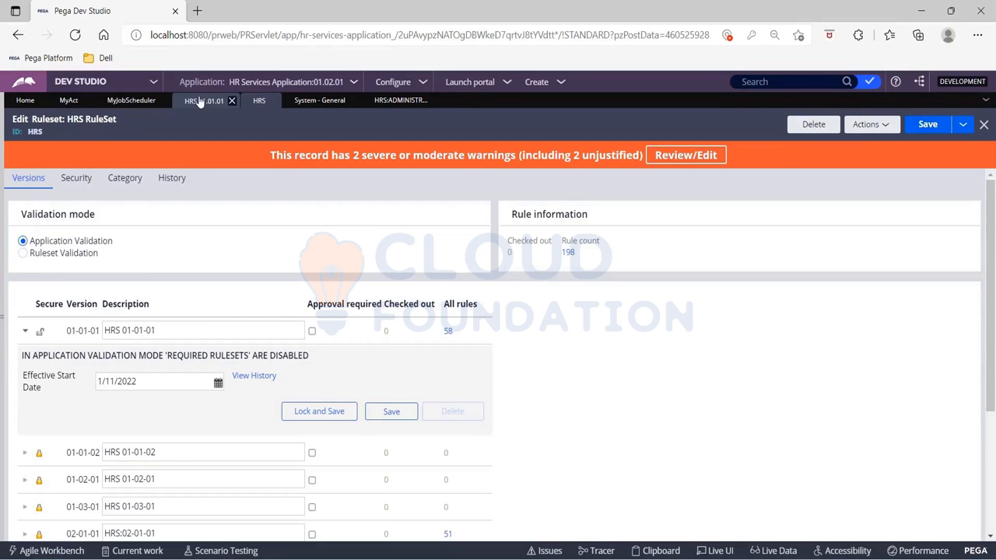
pyautogui.click(886, 126)
pyautogui.click(849, 146)
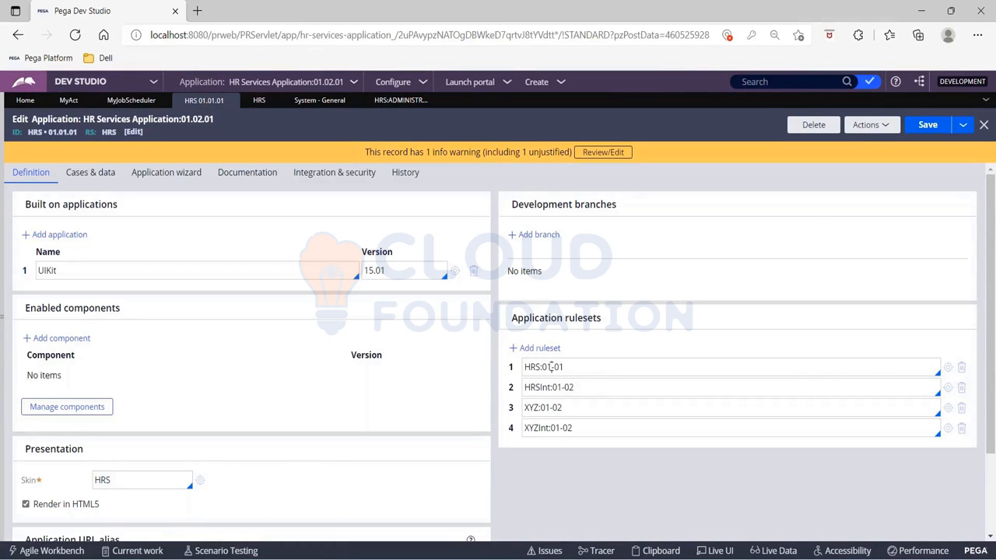
pyautogui.click(927, 131)
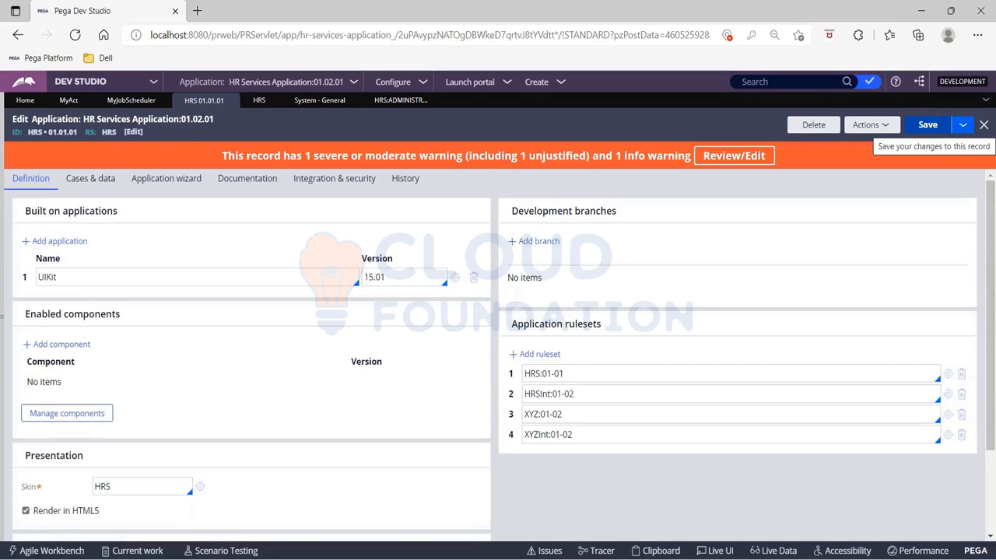
# - Set the application's HRS ruleset entry to HRS:02-01 and save the application
pyautogui.click(552, 374)
pyautogui.press('BackSpace')
pyautogui.write('2')
pyautogui.click(924, 126)
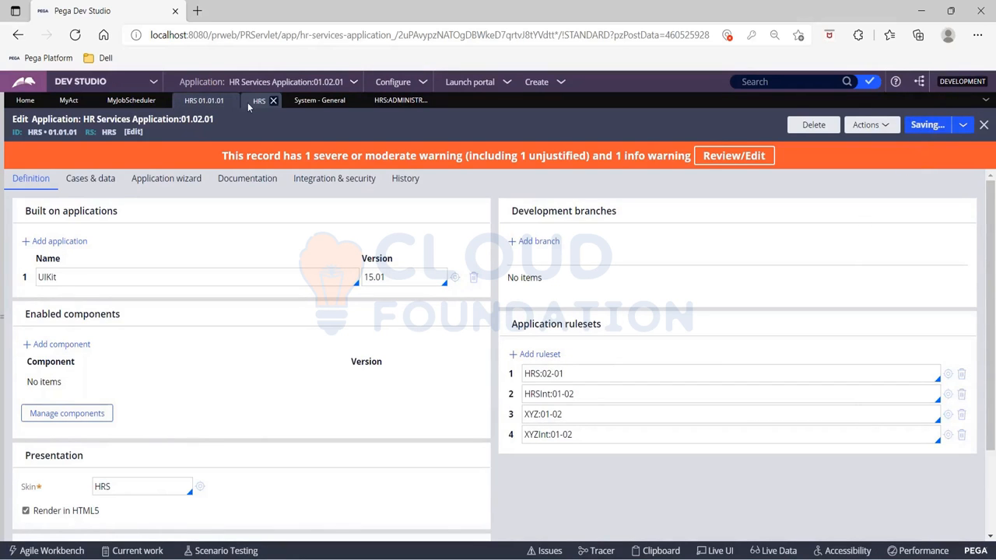
# - Review the HRS ruleset versions and save the ruleset again
pyautogui.click(248, 102)
pyautogui.scroll(-2, 257, 351)
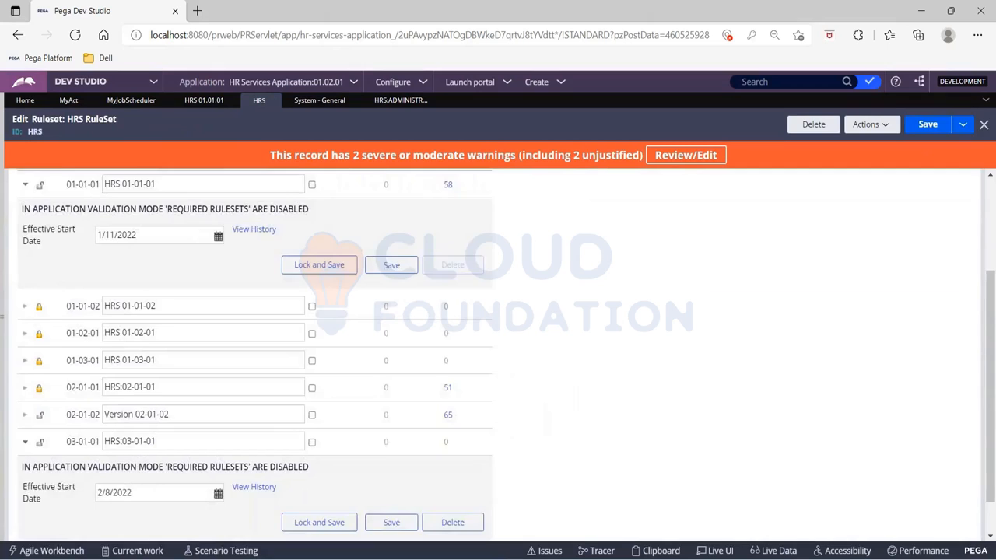
pyautogui.scroll(-1, 257, 350)
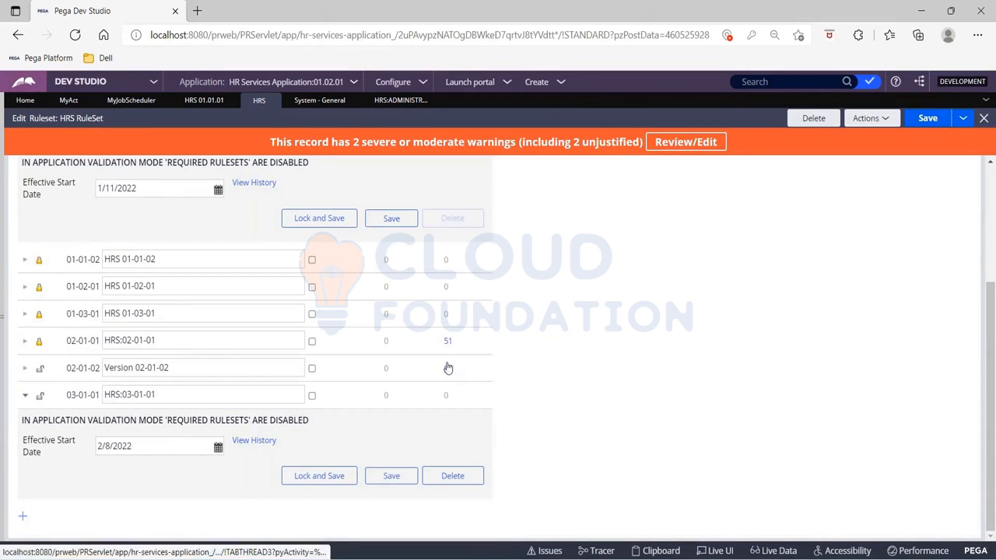
pyautogui.scroll(3, 518, 351)
pyautogui.click(924, 124)
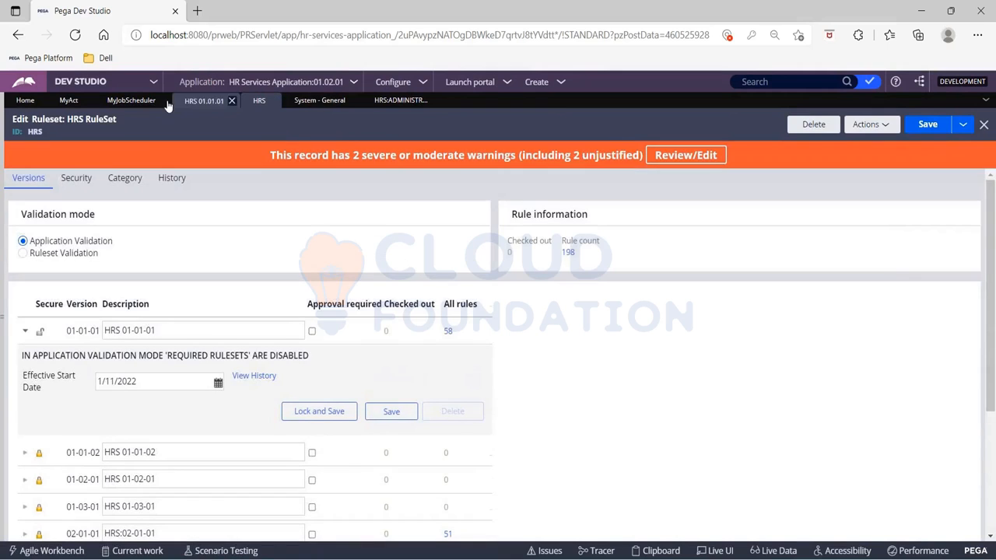
# - Open Save As for MyAct again and check which ruleset versions it offers
pyautogui.click(68, 100)
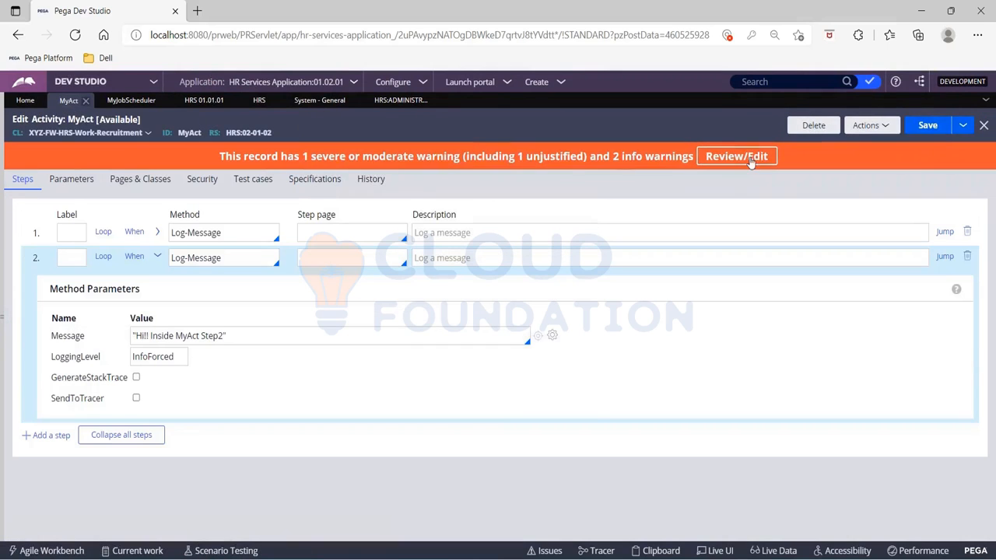
pyautogui.click(871, 125)
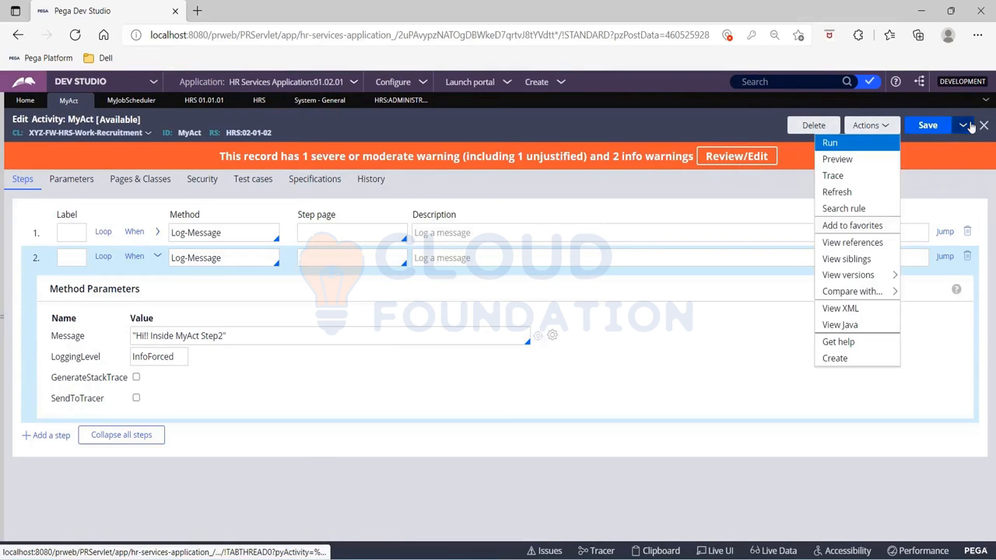
pyautogui.click(965, 126)
pyautogui.click(954, 143)
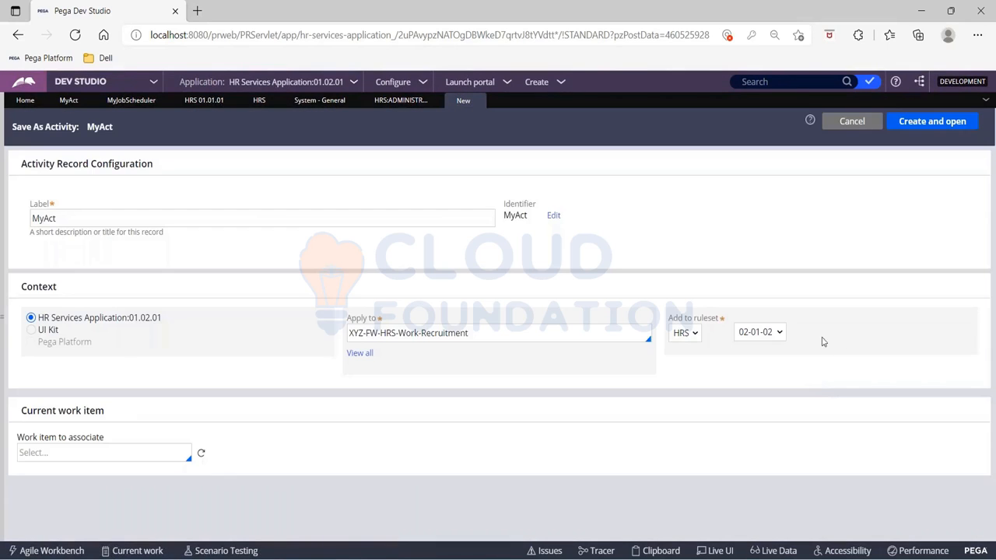
pyautogui.click(772, 334)
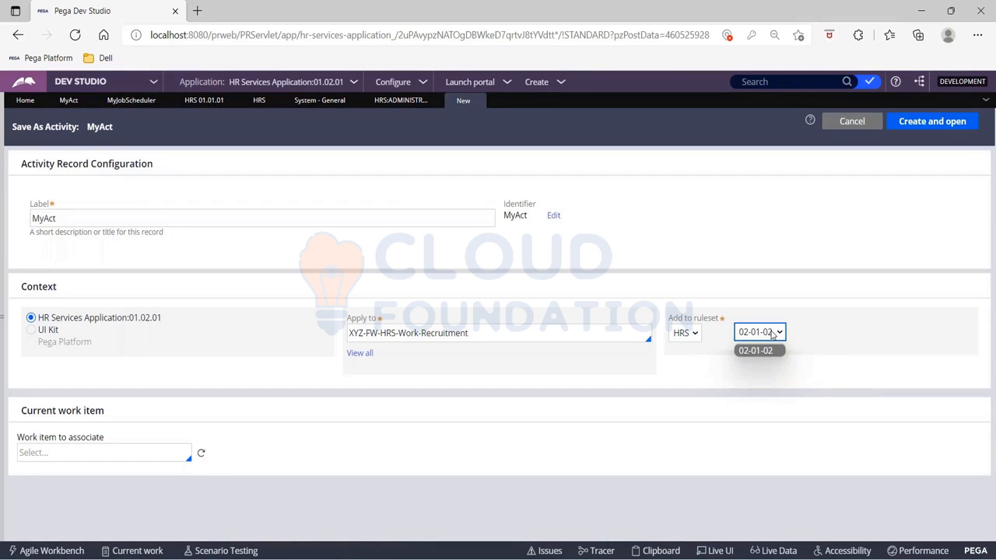
pyautogui.click(772, 333)
pyautogui.click(772, 333)
pyautogui.click(773, 333)
# - Open the HRS ruleset from the application's rulesets, review its versions, save it and return to the application
pyautogui.click(204, 100)
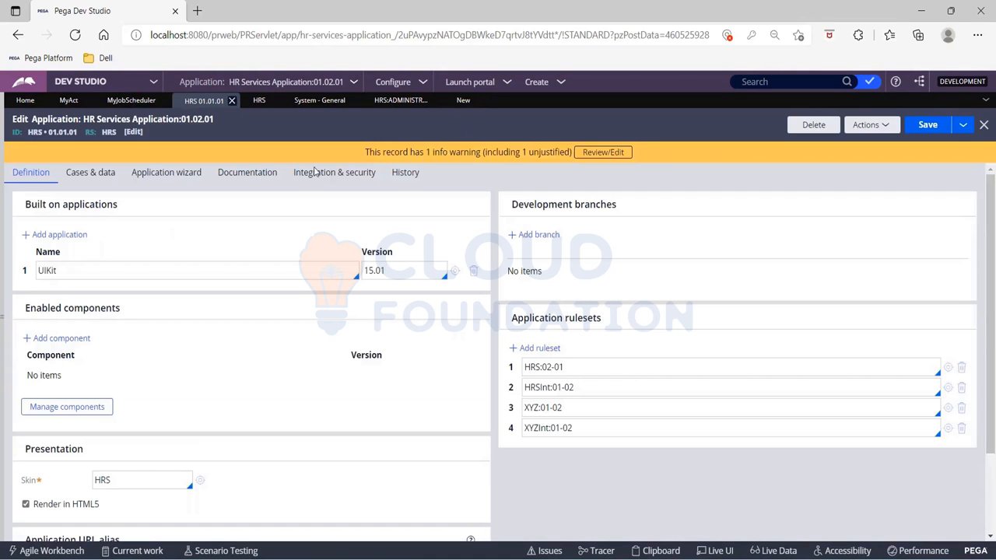
pyautogui.click(948, 367)
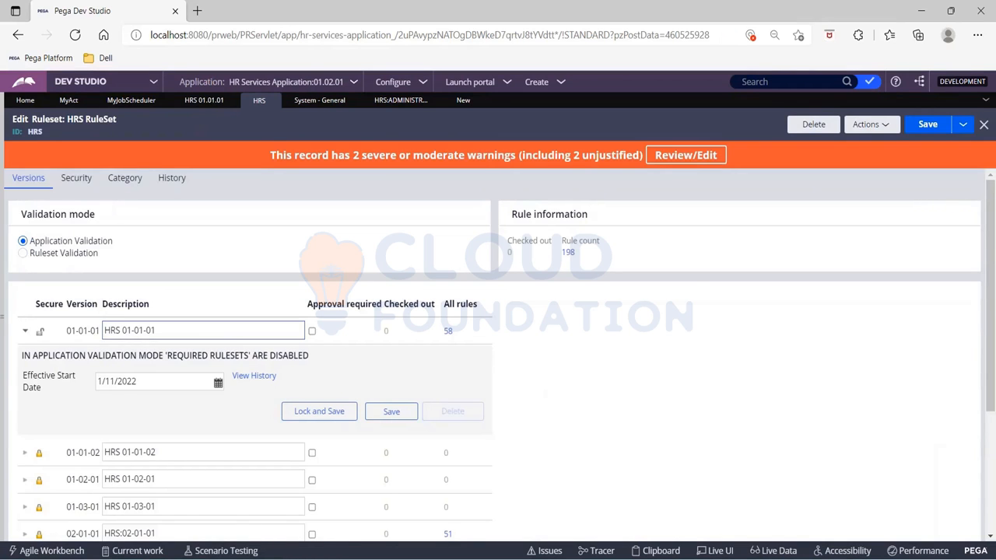
pyautogui.scroll(-3, 544, 393)
pyautogui.scroll(3, 545, 393)
pyautogui.click(918, 125)
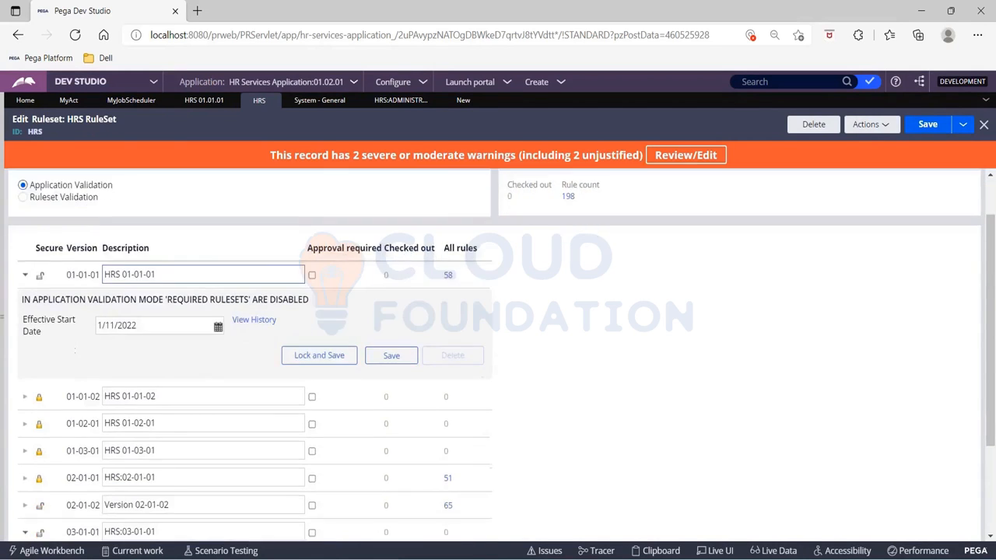
pyautogui.scroll(-3, 498, 355)
pyautogui.scroll(3, 498, 355)
pyautogui.click(194, 100)
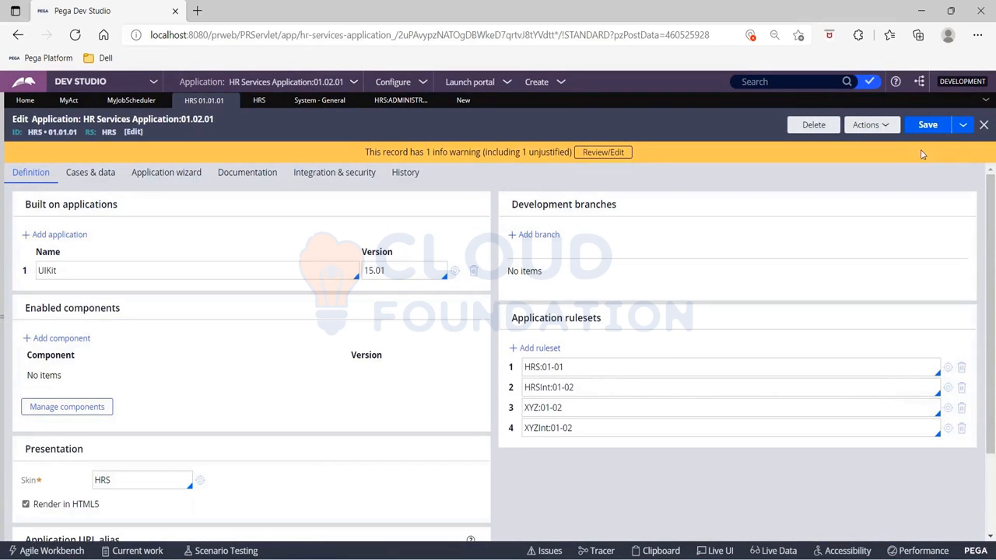
# - Save the application, then save MyAct as a copy in ruleset HRS version 01-01-01 and save it
pyautogui.click(926, 126)
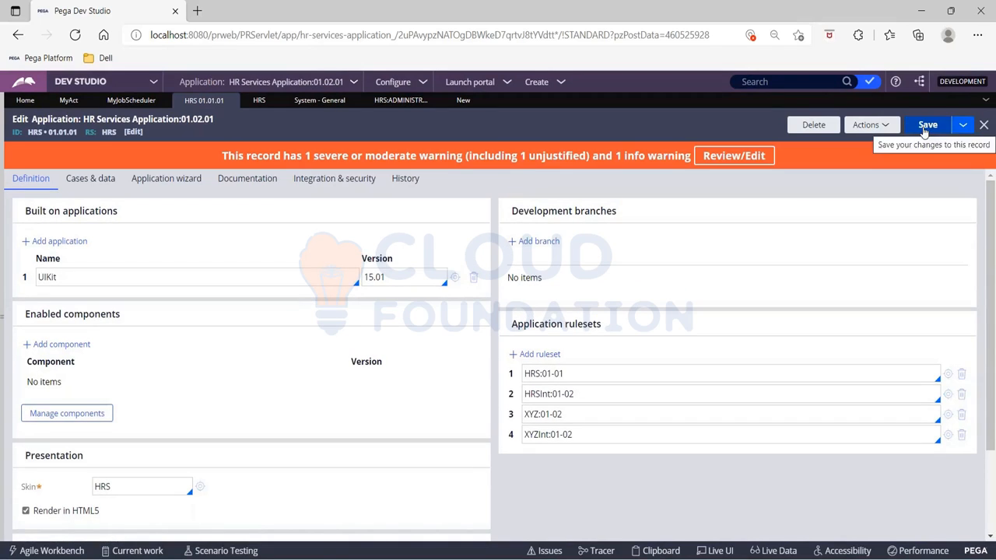
pyautogui.click(65, 100)
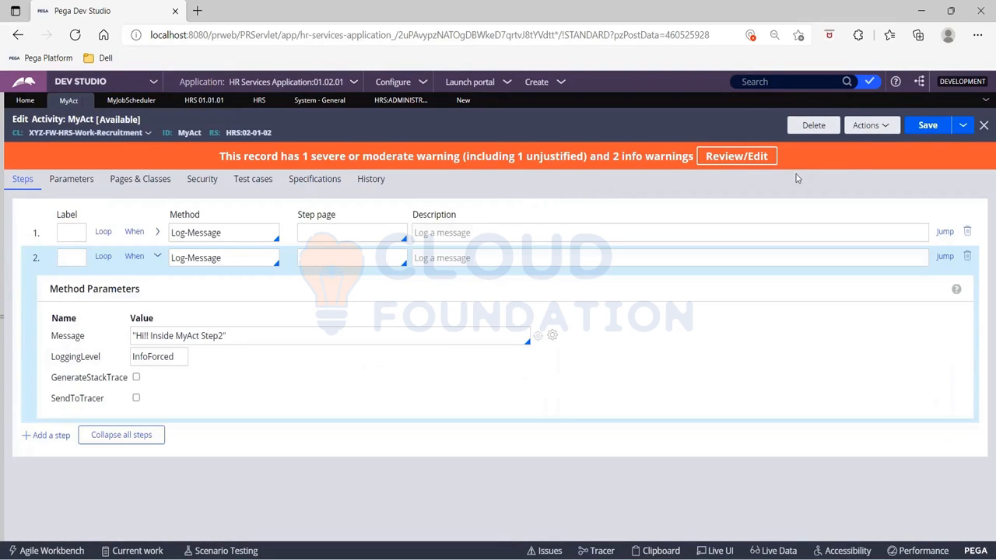
pyautogui.click(963, 125)
pyautogui.click(871, 143)
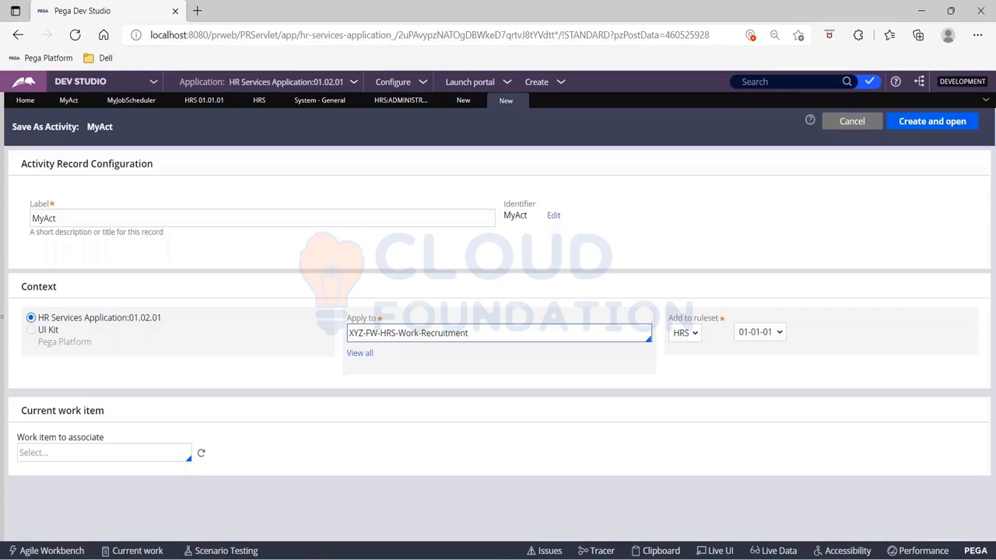
pyautogui.click(752, 336)
pyautogui.click(754, 351)
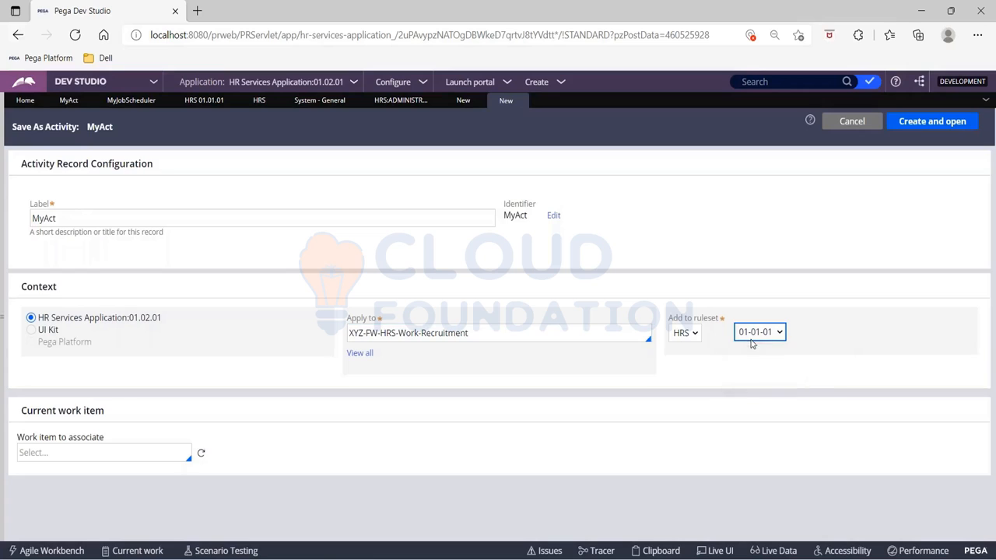
pyautogui.click(924, 125)
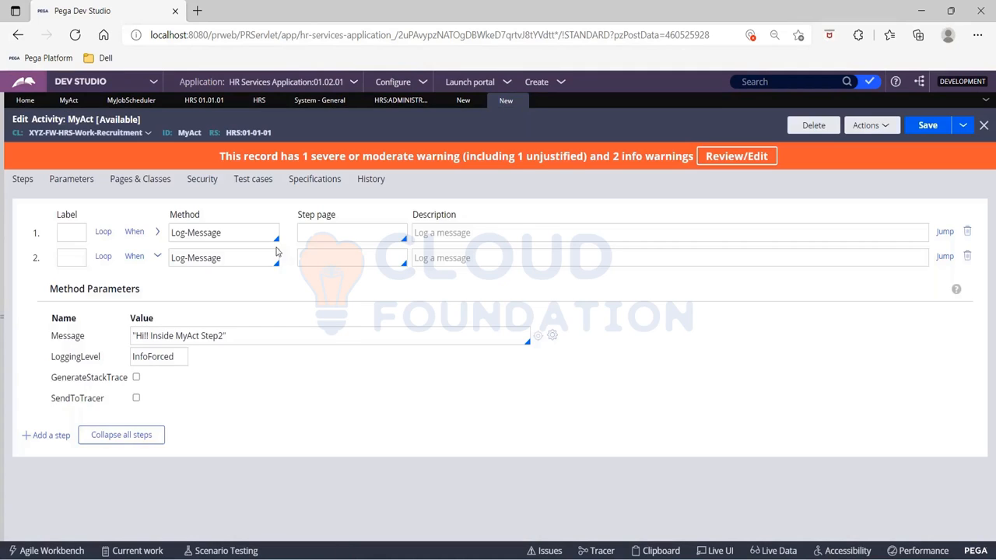
pyautogui.click(926, 130)
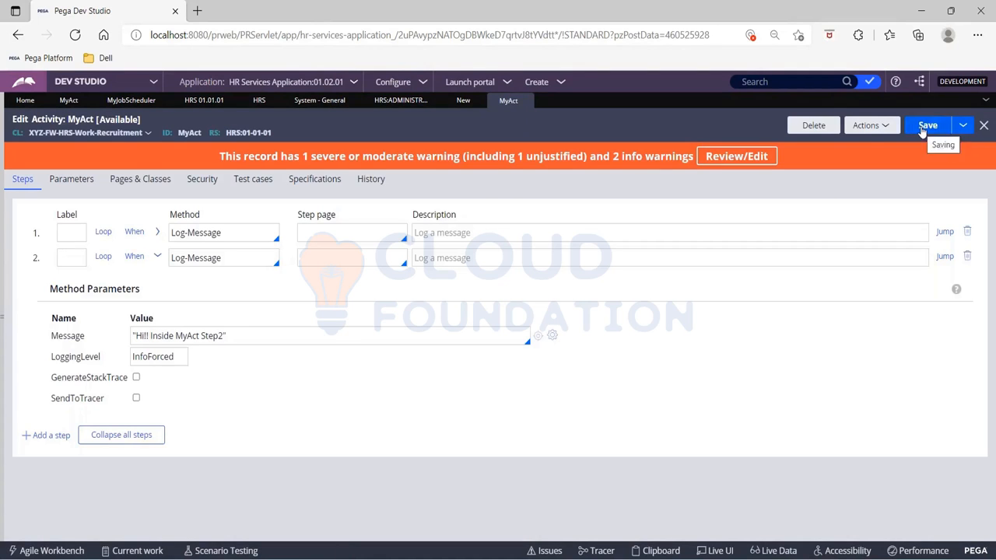
pyautogui.click(923, 131)
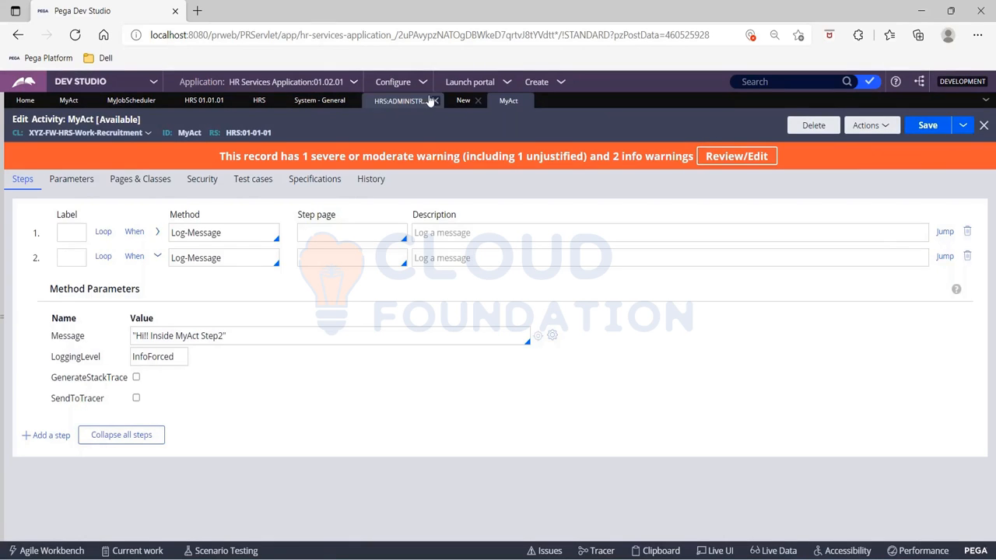
# - Save MyJobScheduler as a copy in ruleset HRS version 01-01-01 and save the new record
pyautogui.click(147, 102)
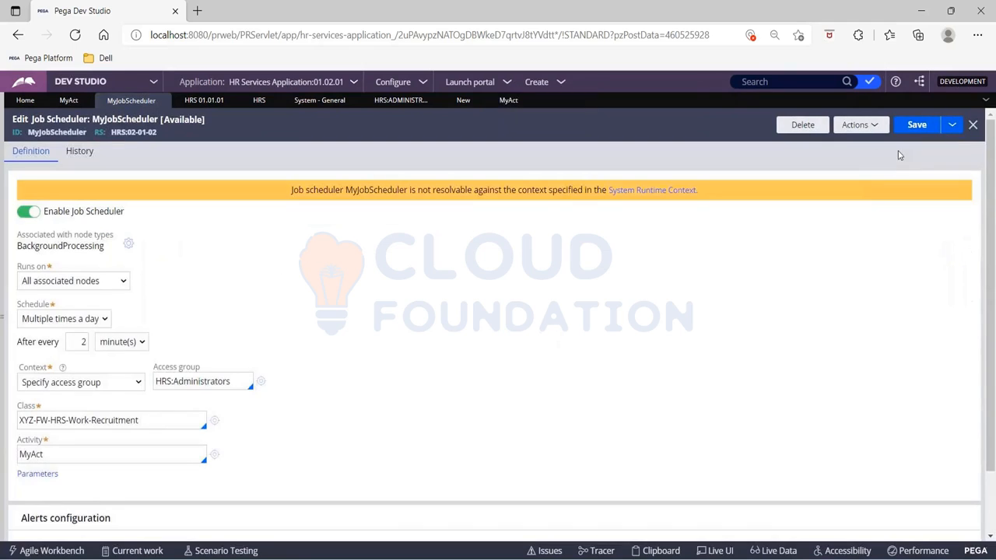
pyautogui.click(953, 124)
pyautogui.click(855, 144)
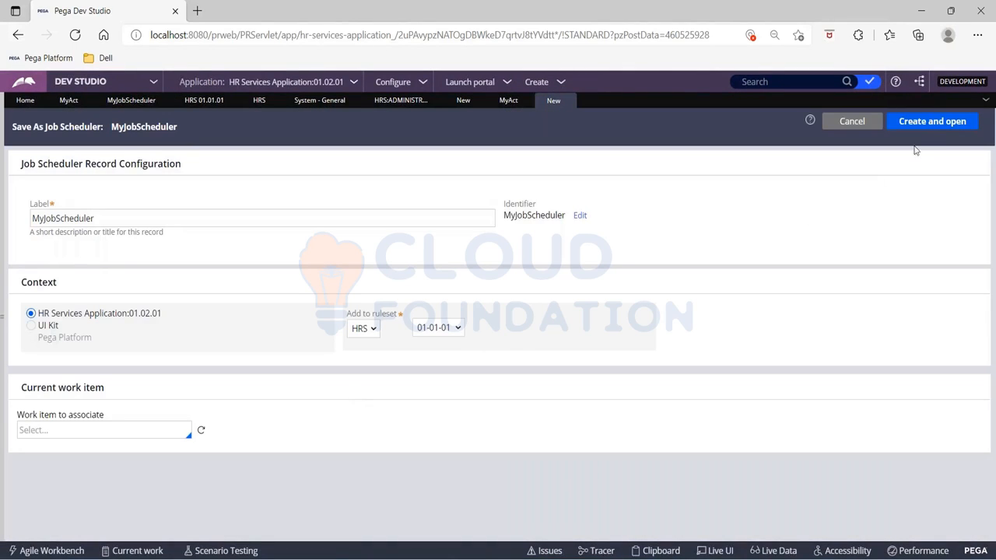
pyautogui.click(920, 122)
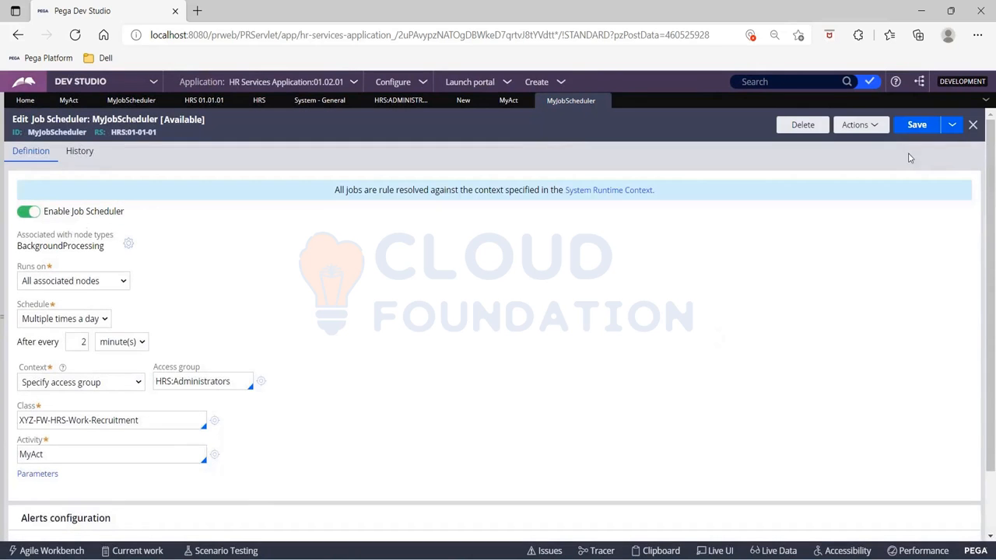
pyautogui.click(919, 126)
# - Review the System Runtime Context application versions and compare them with the MyAct and MyJobScheduler records
pyautogui.moveTo(335, 190); pyautogui.dragTo(665, 196)
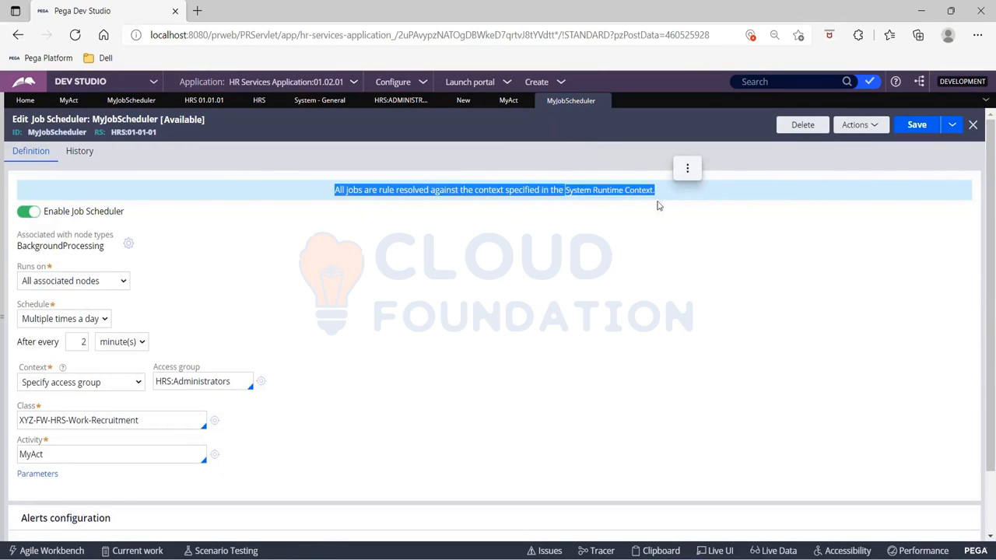
pyautogui.click(657, 205)
pyautogui.click(595, 192)
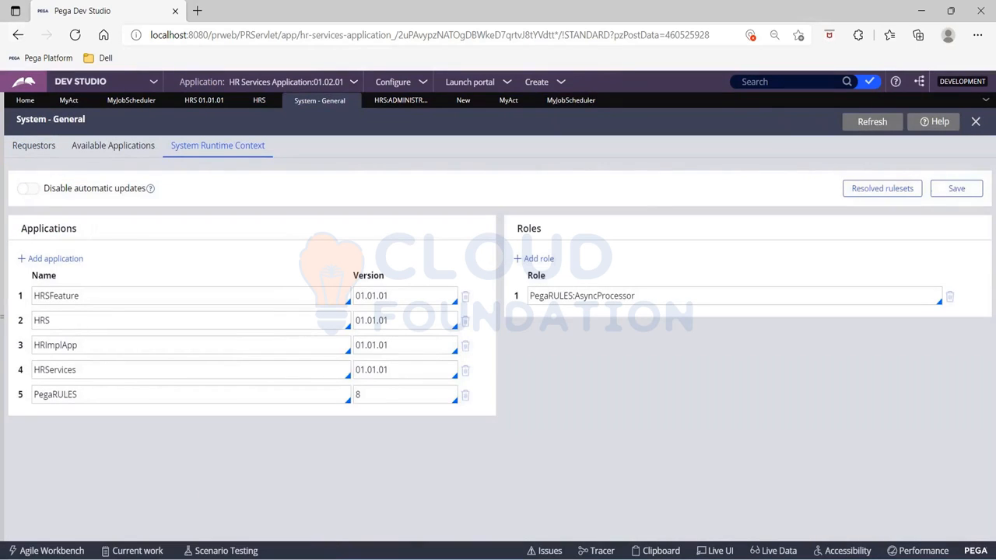
pyautogui.moveTo(357, 325); pyautogui.dragTo(393, 325)
pyautogui.click(69, 104)
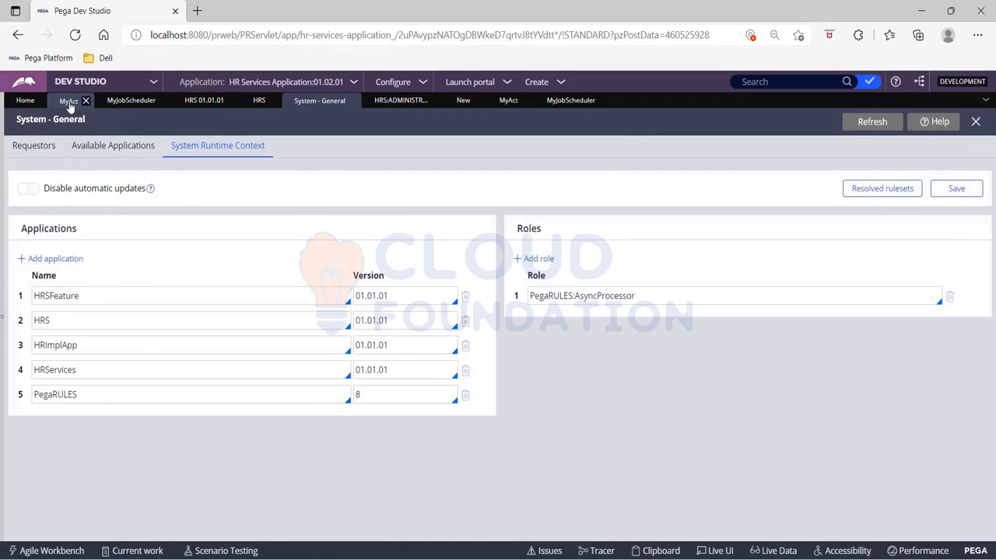
pyautogui.click(325, 103)
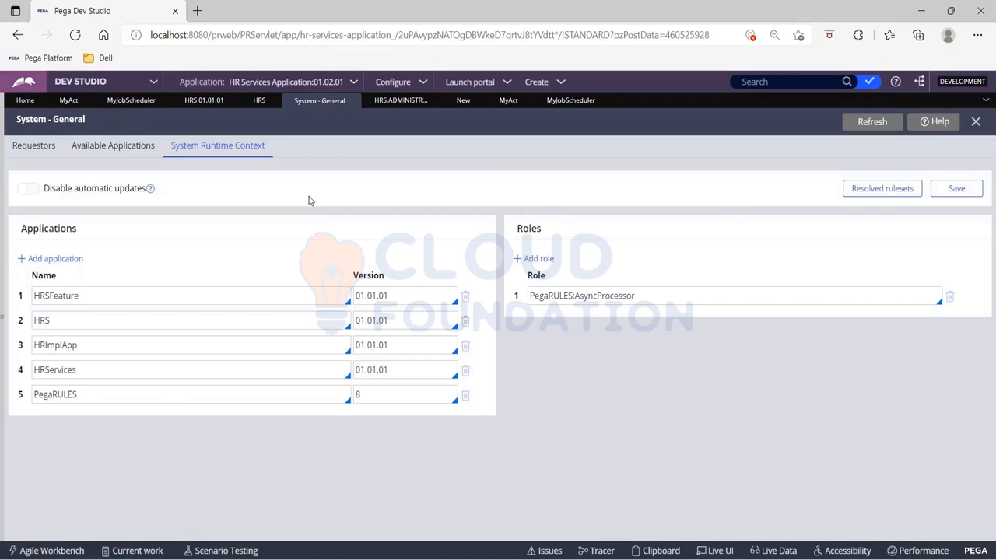
pyautogui.click(567, 103)
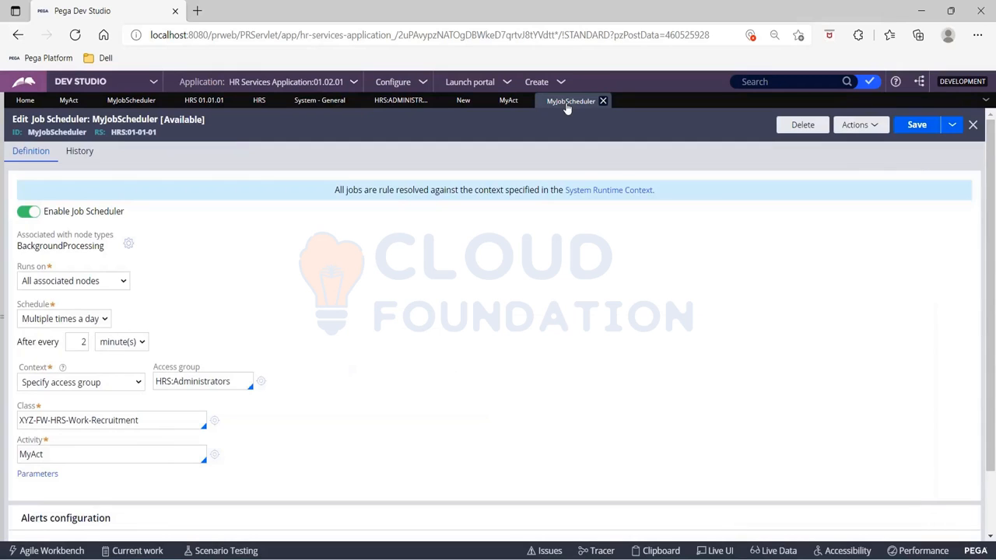
pyautogui.click(507, 103)
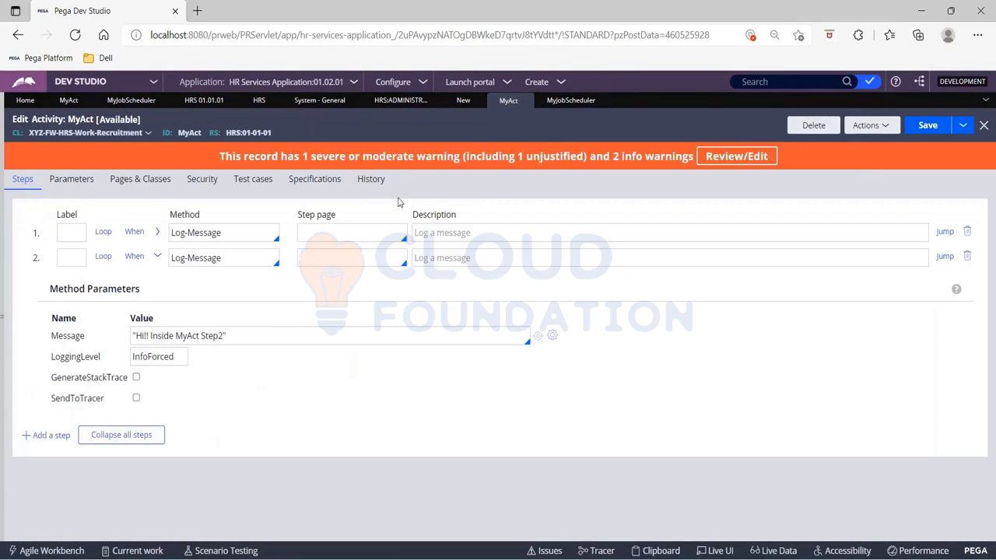
pyautogui.click(580, 101)
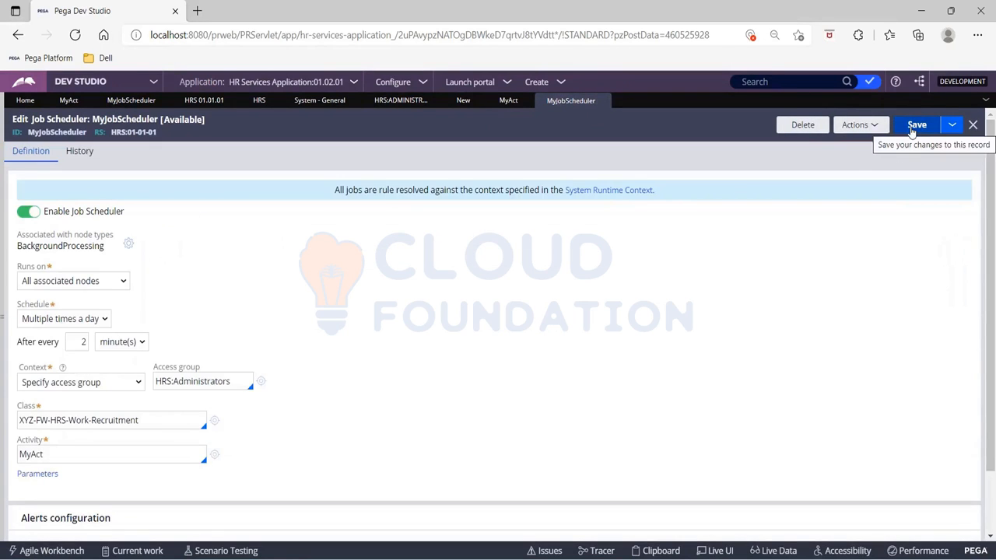
# - Toggle the Job Scheduler off and back on, then save MyJobScheduler
pyautogui.click(36, 214)
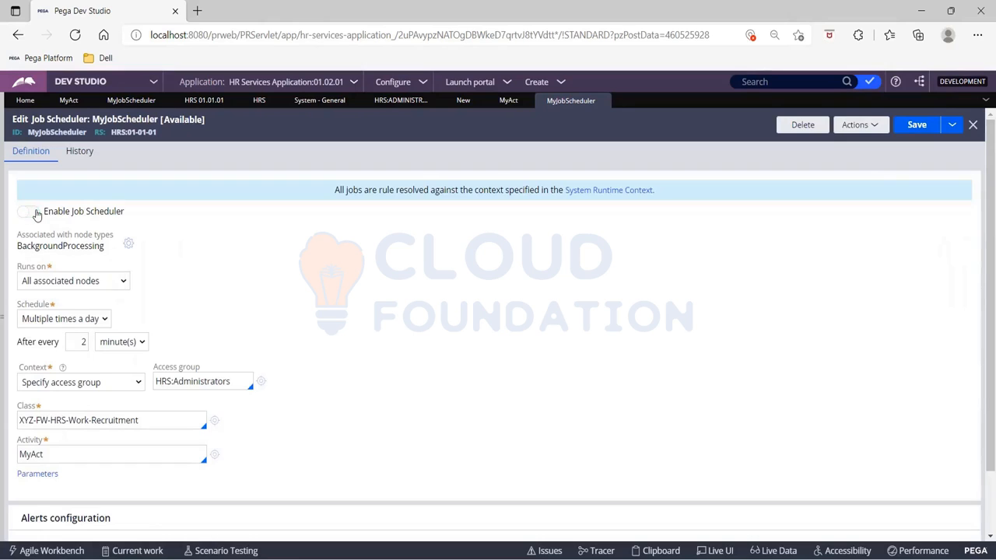
pyautogui.click(30, 212)
pyautogui.click(915, 128)
# - Switch to Admin Studio and open the Jobs list under Resources
pyautogui.click(154, 82)
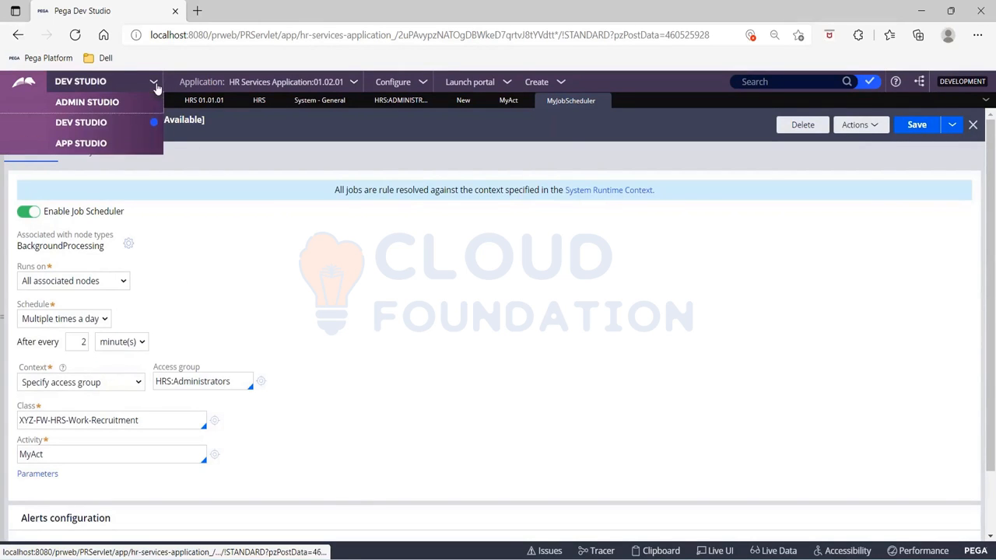
pyautogui.click(79, 107)
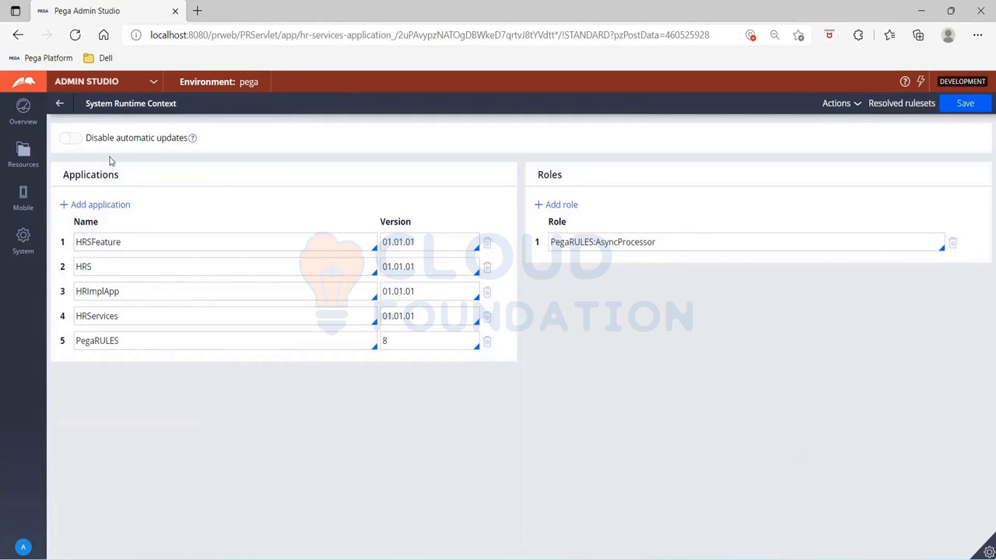
pyautogui.click(60, 107)
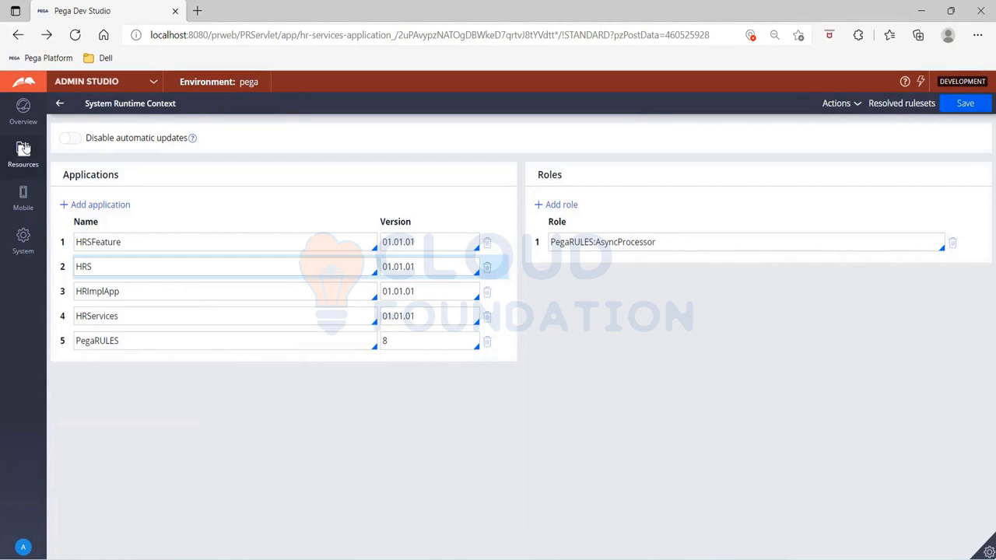
pyautogui.click(23, 159)
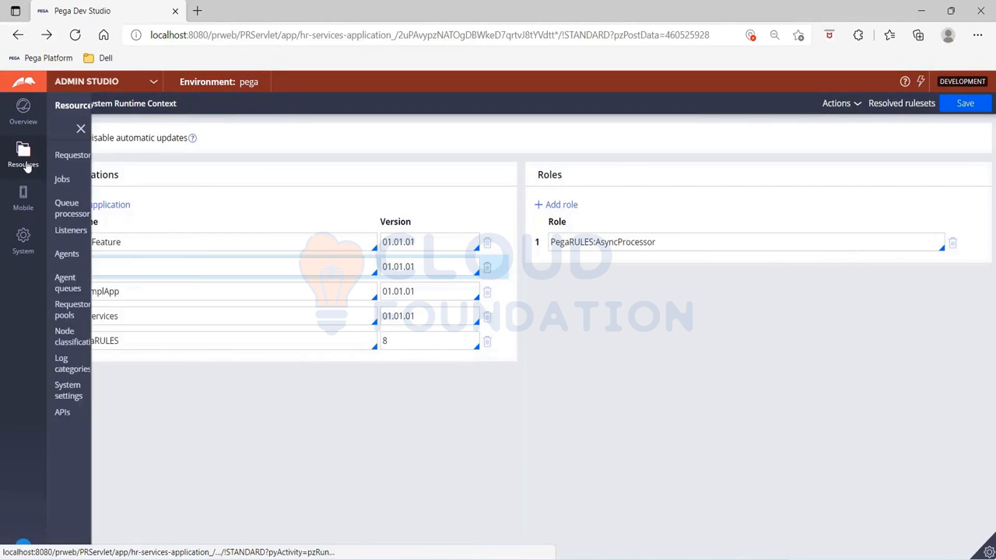
pyautogui.click(60, 160)
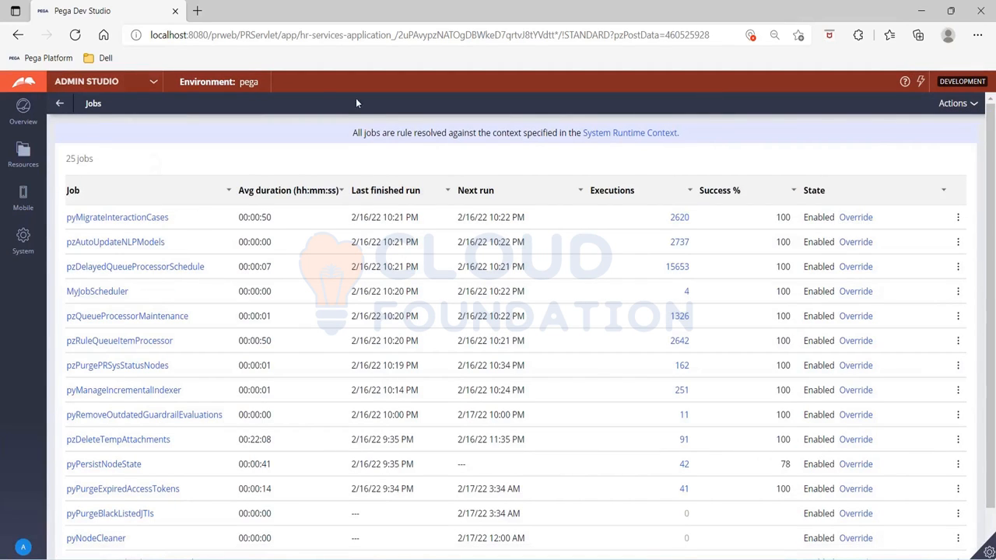
# - Filter the Jobs list by job name using the search text myjob
pyautogui.click(229, 192)
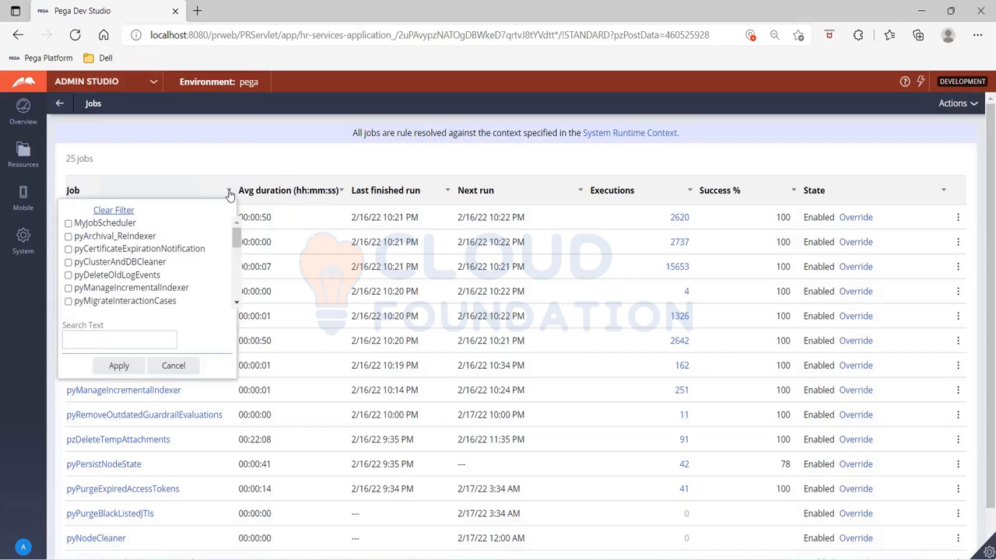
pyautogui.scroll(-2, 152, 298)
pyautogui.scroll(1, 153, 298)
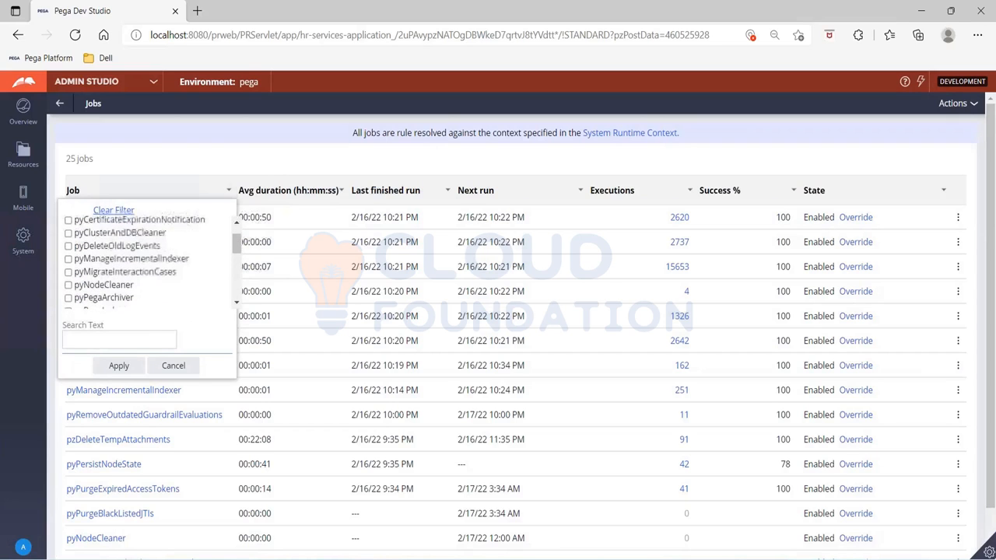
pyautogui.click(137, 340)
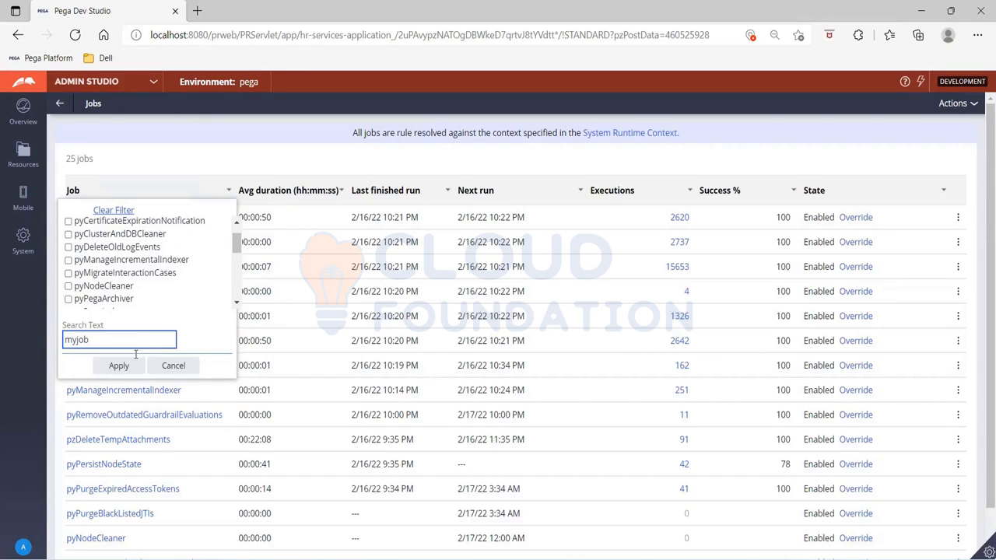
pyautogui.click(115, 366)
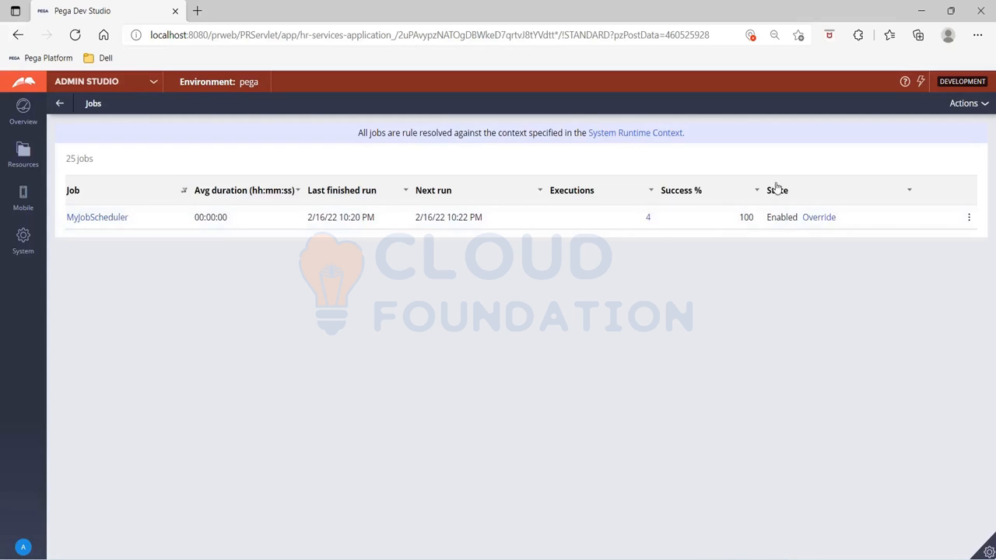
# - Start a trace of MyJobScheduler on any node and enlarge the tracer window
pyautogui.click(969, 220)
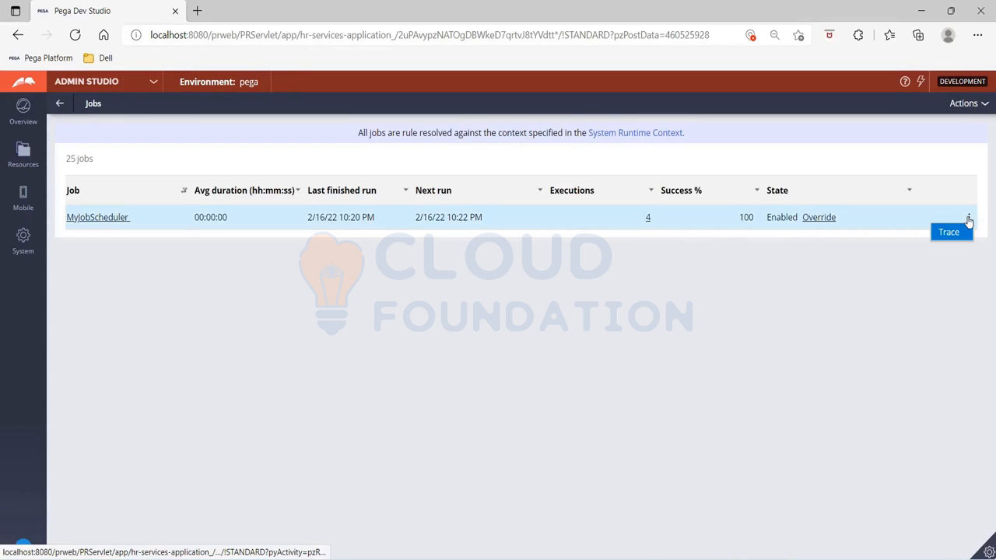
pyautogui.click(960, 234)
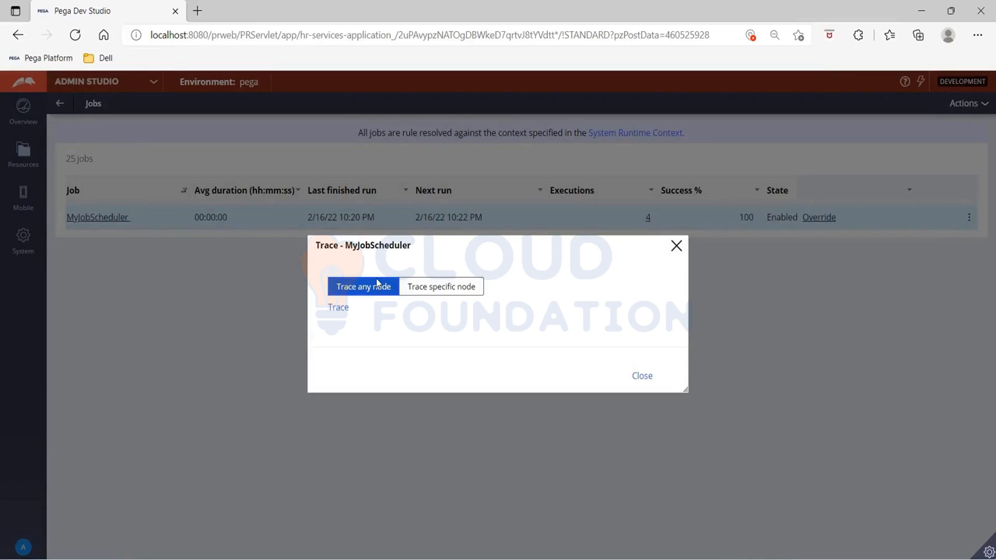
pyautogui.click(338, 308)
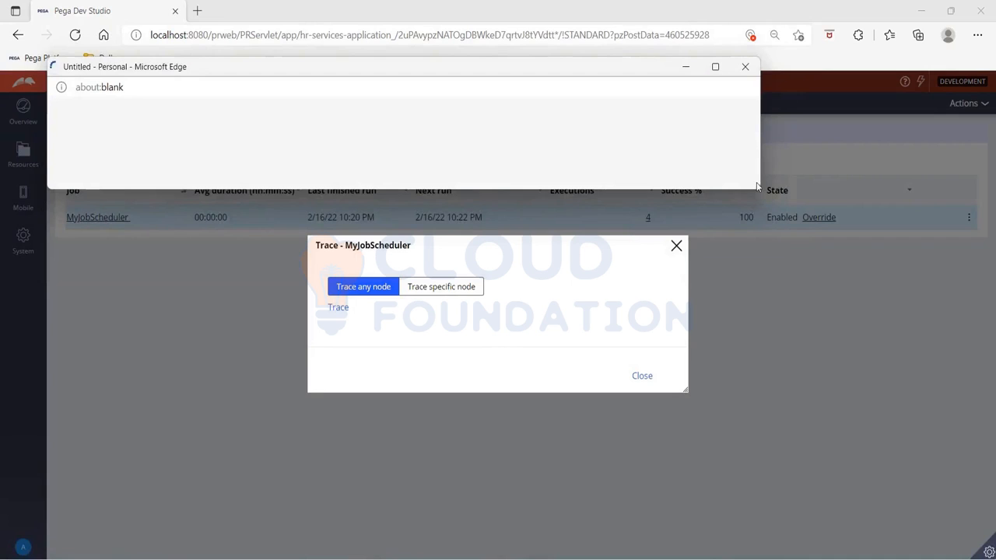
pyautogui.moveTo(755, 189); pyautogui.dragTo(934, 467)
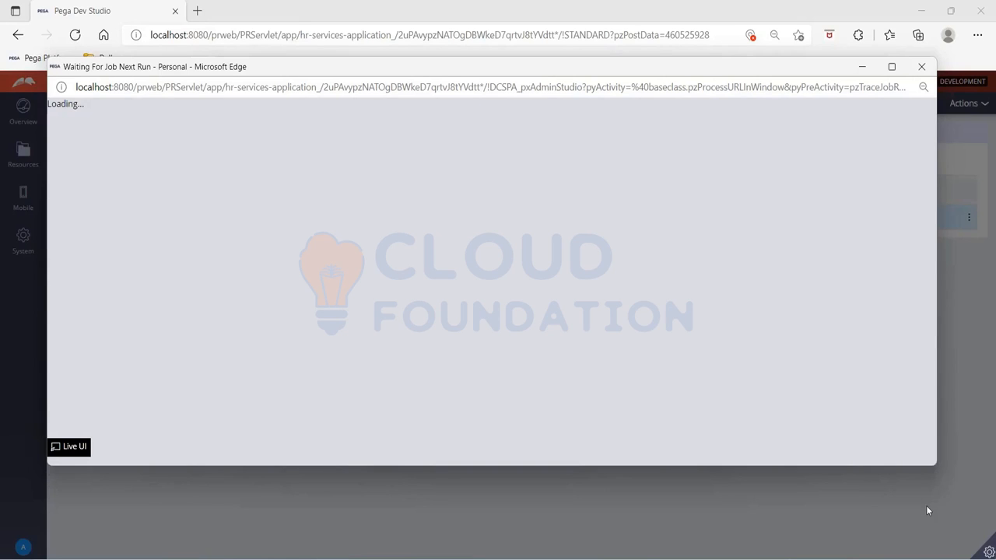
# - Switch back to the tracer window and dismiss the tracer session alert
pyautogui.click(926, 505)
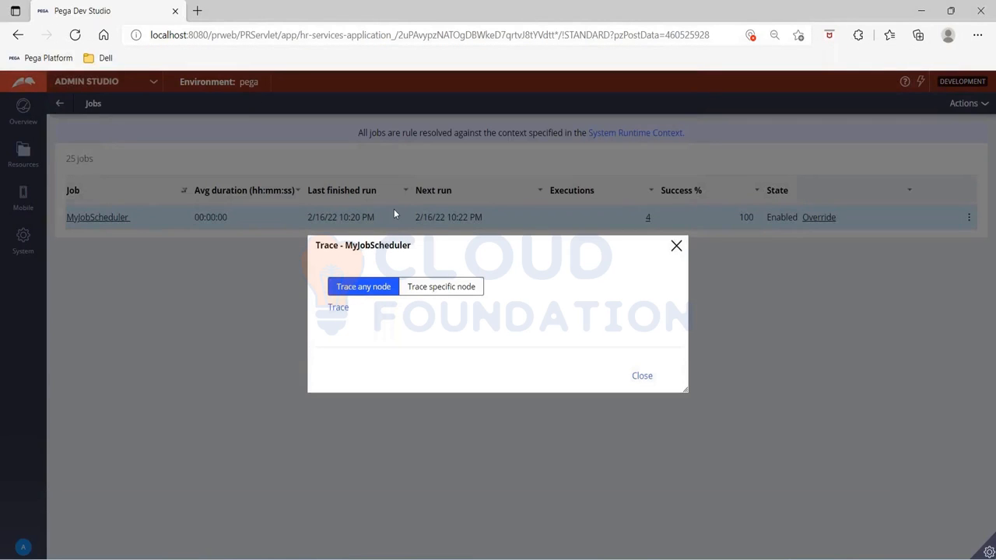
pyautogui.hotkey('alt', 'Tab')
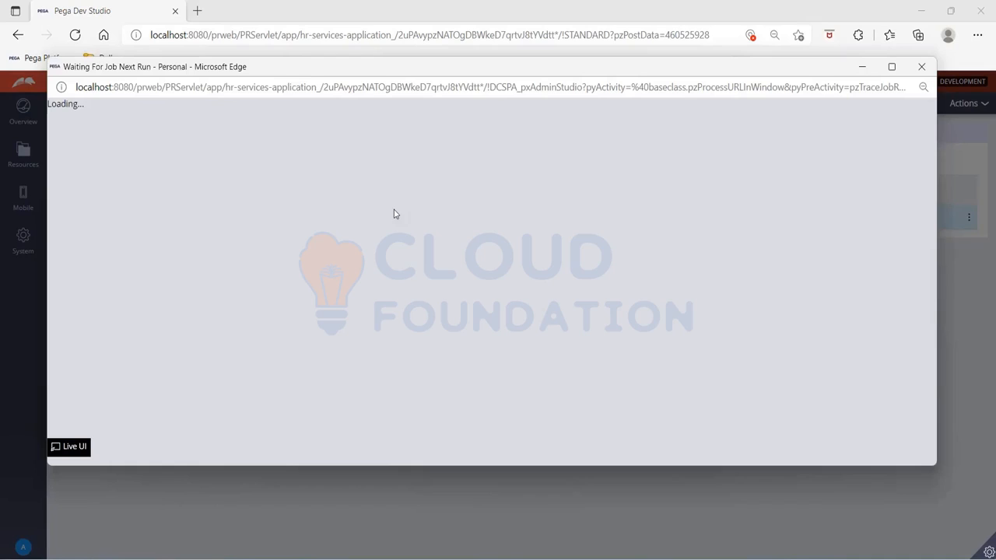
pyautogui.hotkey('alt', 'Tab')
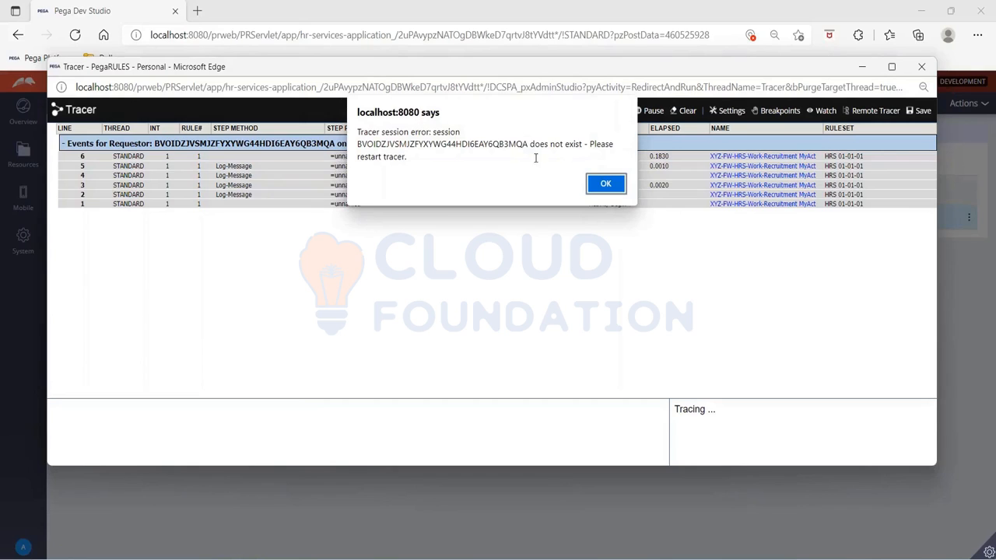
pyautogui.click(605, 185)
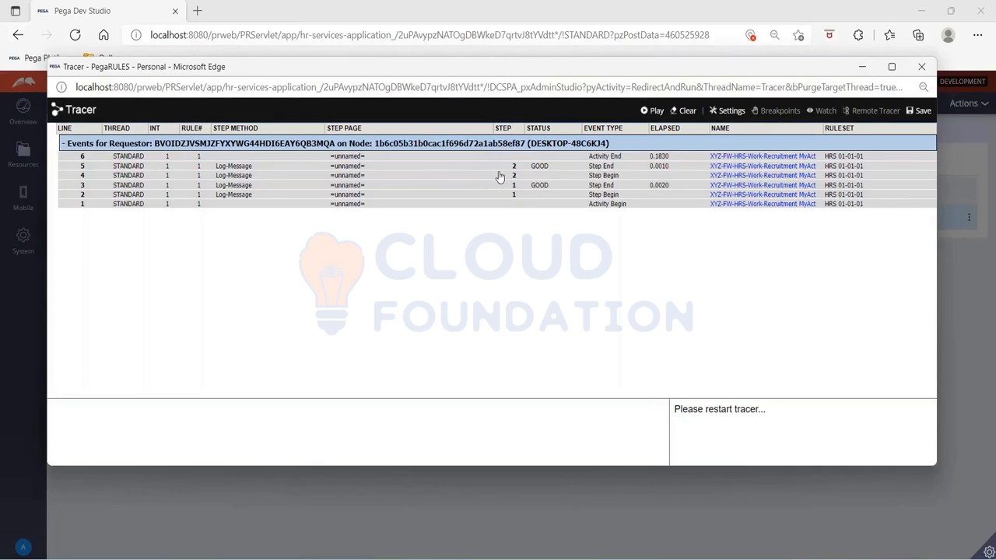
# - Close the tracer window and the MyJobScheduler trace dialog, then refresh the Jobs list
pyautogui.click(922, 67)
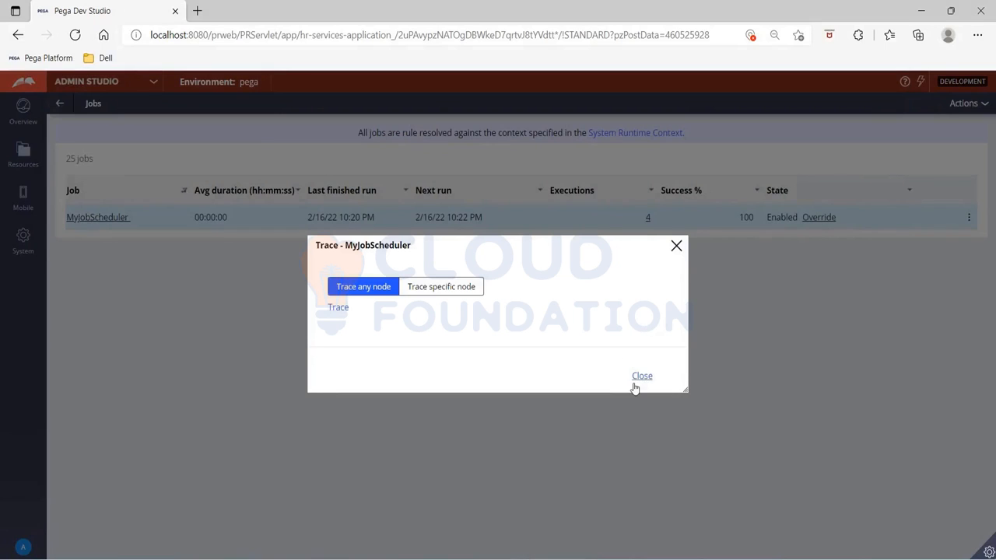
pyautogui.click(642, 376)
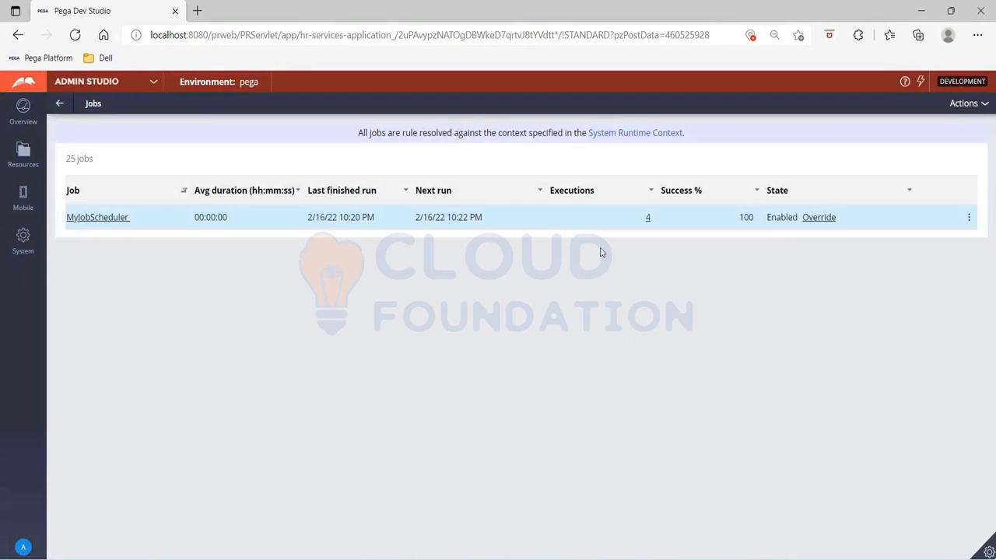
pyautogui.click(982, 104)
pyautogui.click(969, 118)
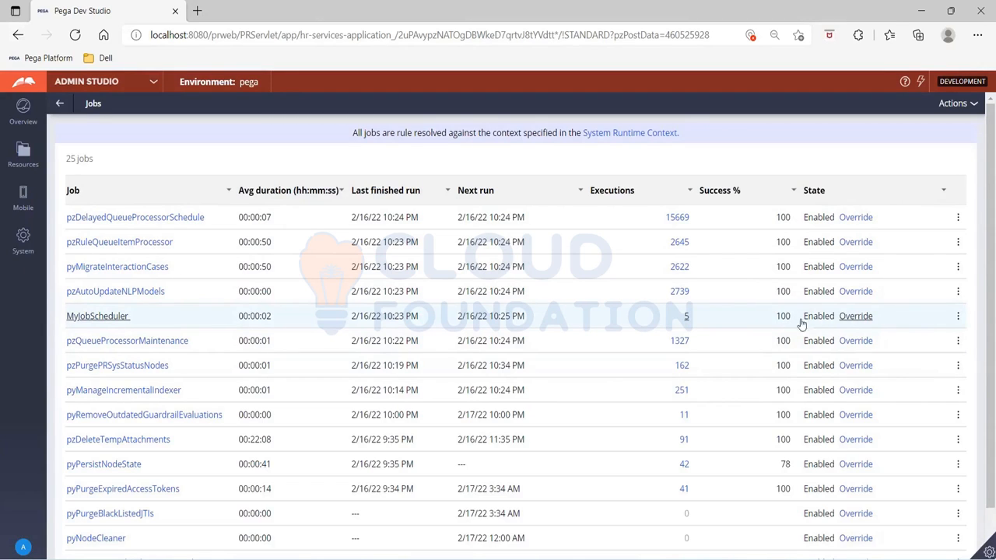
# - Override MyJobScheduler to disable it and revert the override, repeating this twice
pyautogui.click(855, 316)
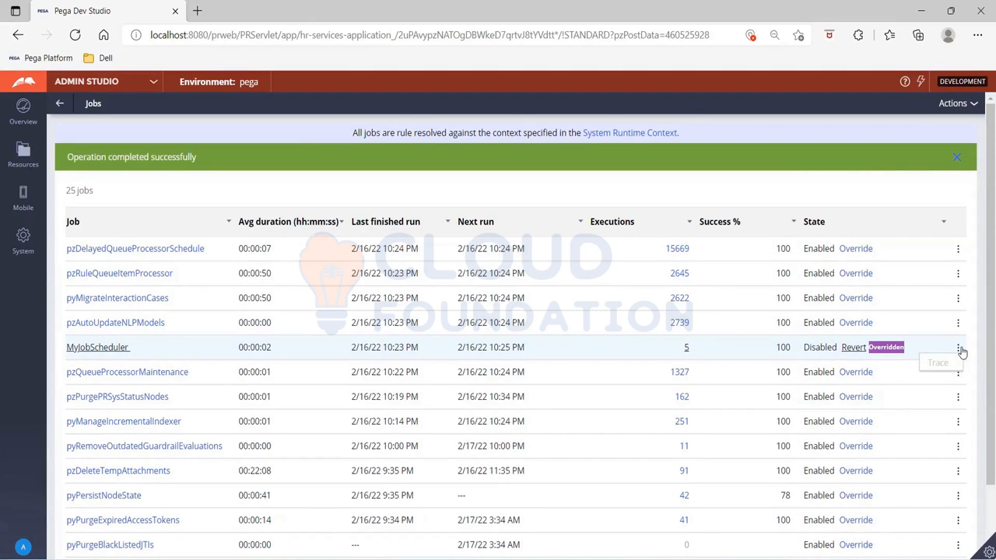
pyautogui.click(852, 349)
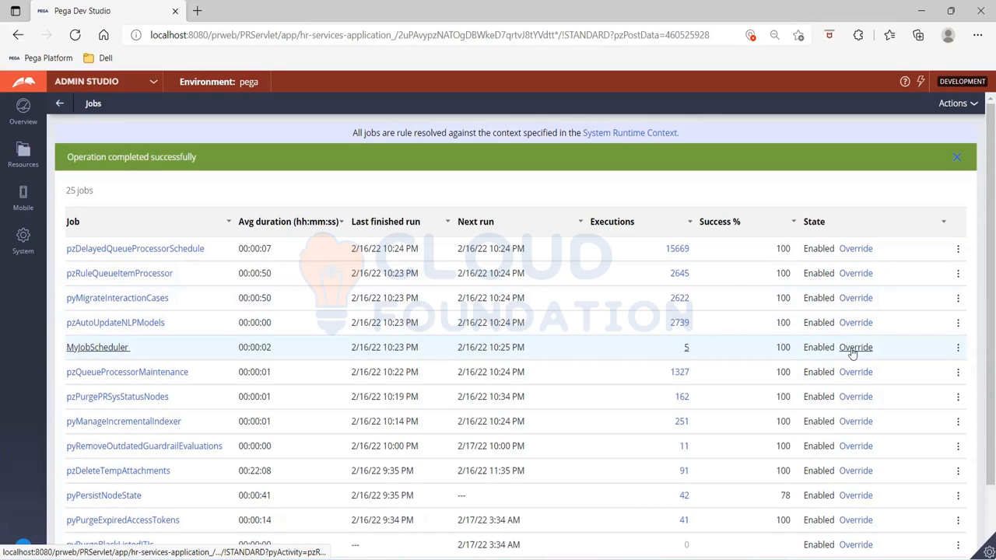
pyautogui.click(853, 348)
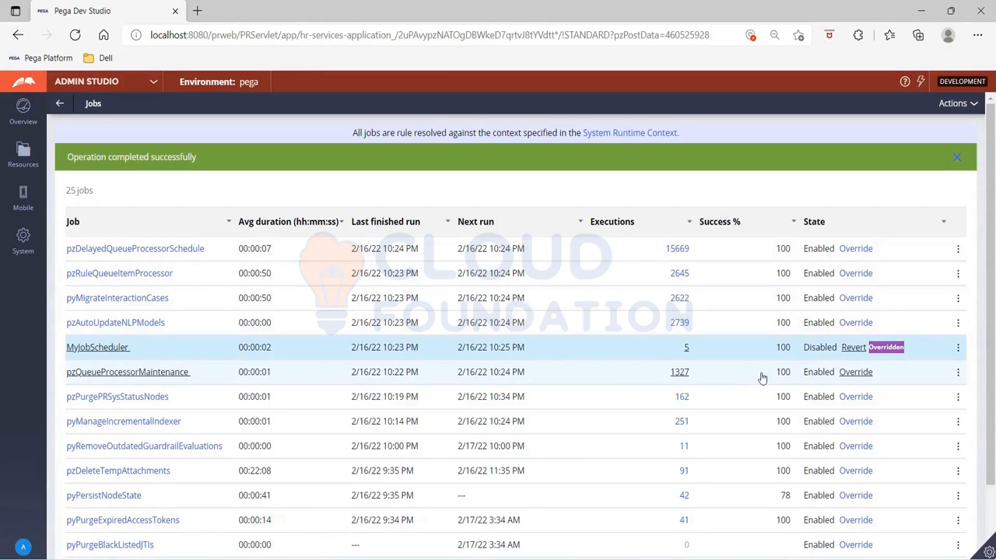
pyautogui.click(853, 348)
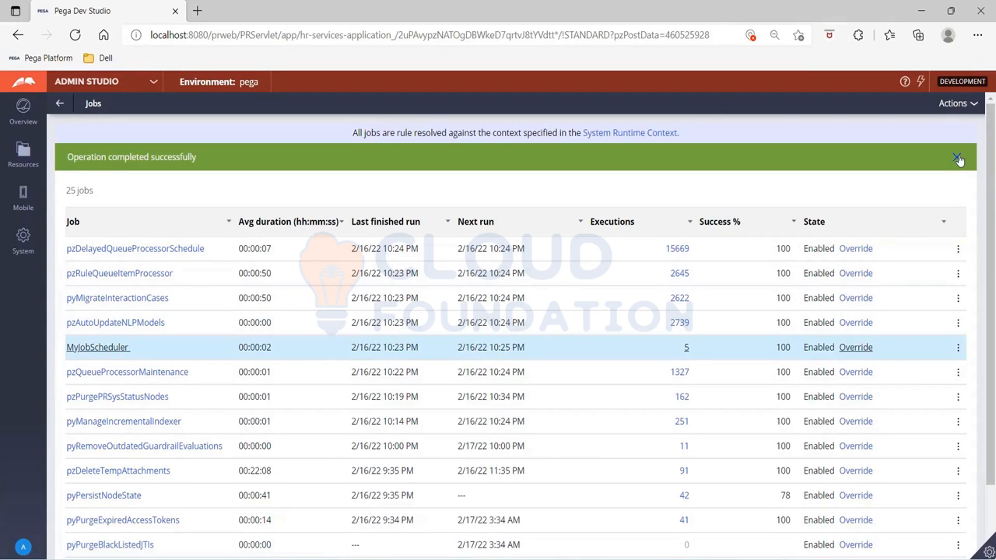
# - Dismiss the success message and refresh the Jobs list
pyautogui.click(971, 105)
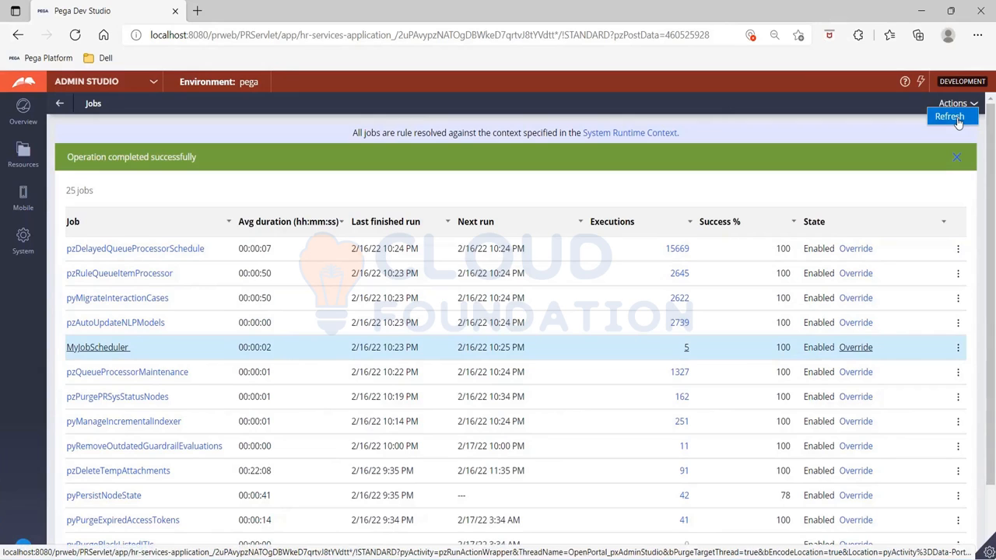
pyautogui.click(955, 118)
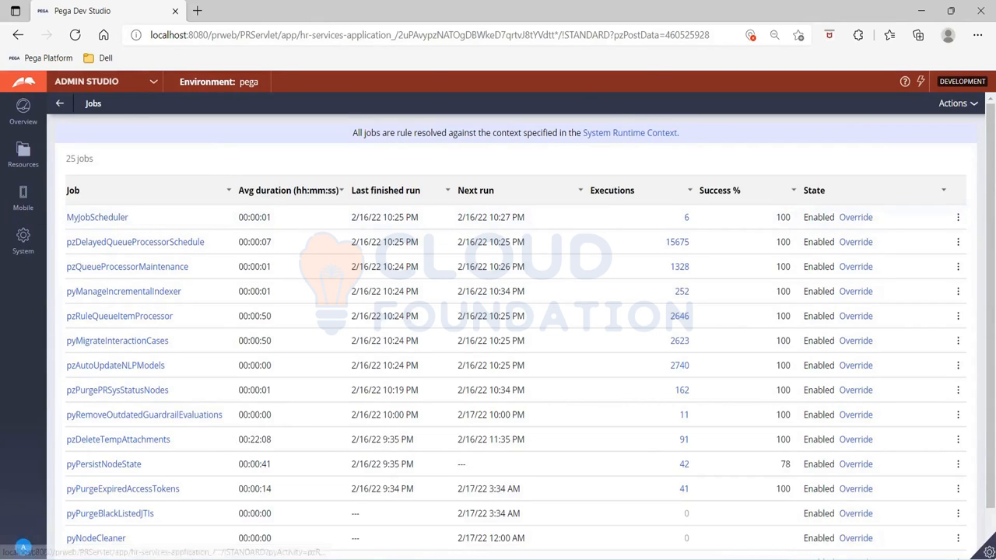
# - Leave the Jobs page, discarding unsaved changes, and switch to Dev Studio
pyautogui.click(59, 105)
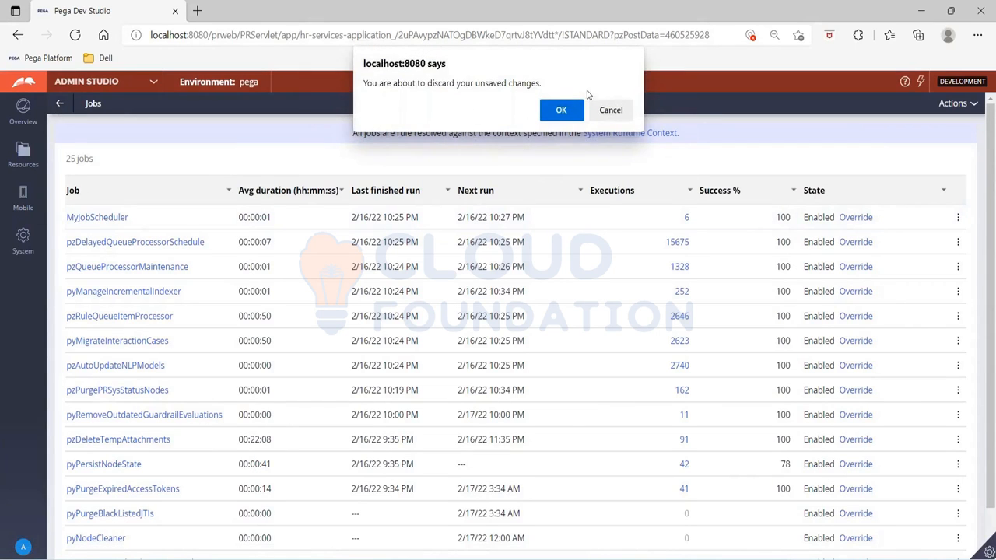
pyautogui.click(561, 103)
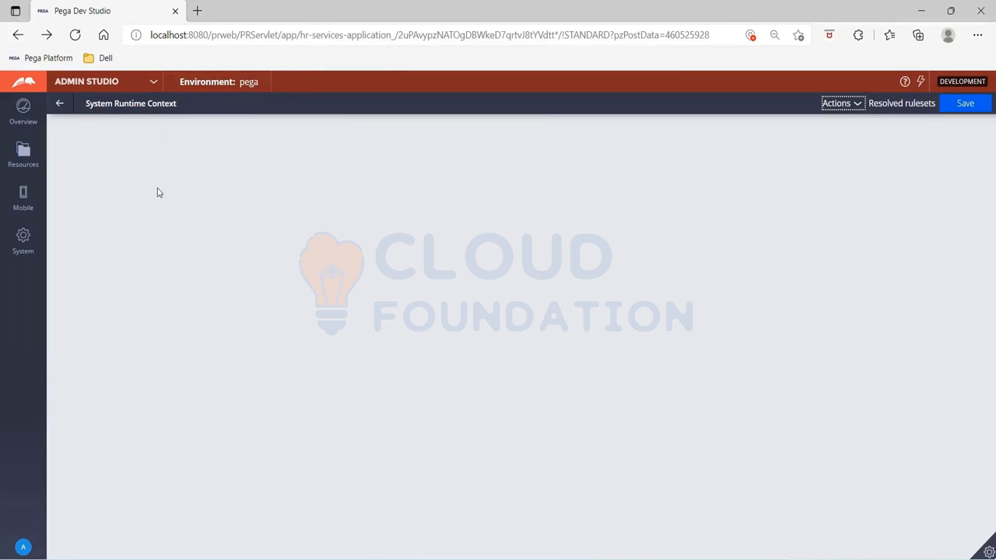
pyautogui.click(60, 105)
pyautogui.click(154, 82)
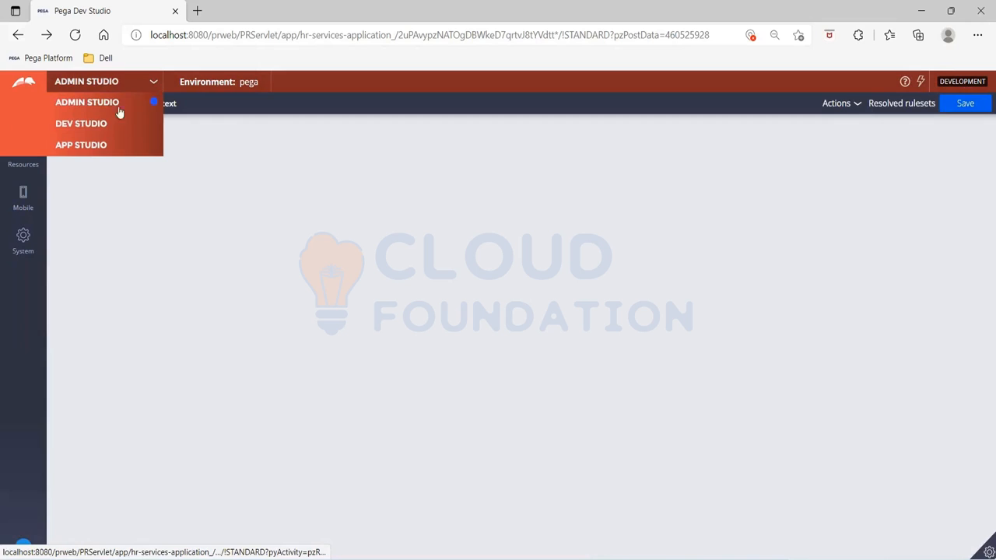
pyautogui.click(91, 124)
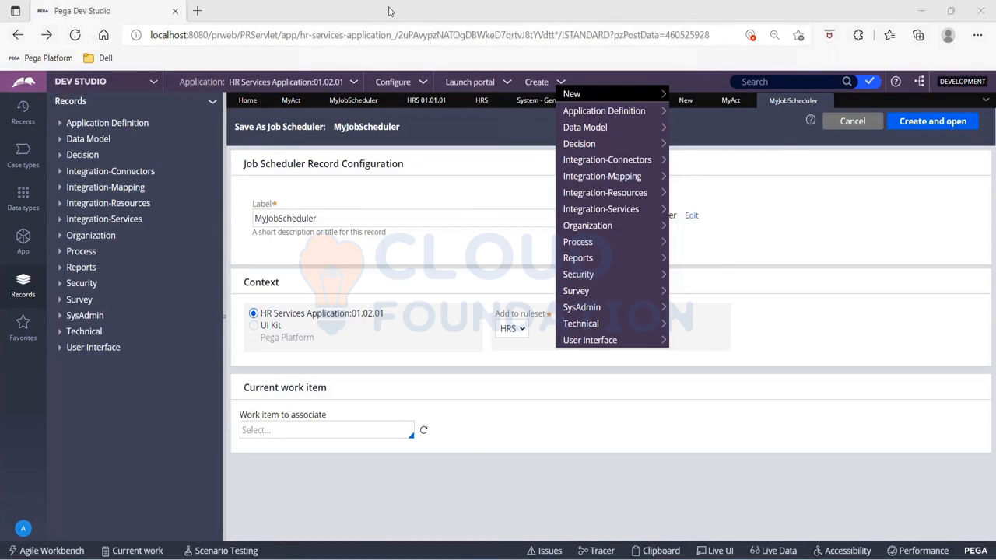
# - Open the MyJobScheduler record and review its Schedule options
pyautogui.click(391, 11)
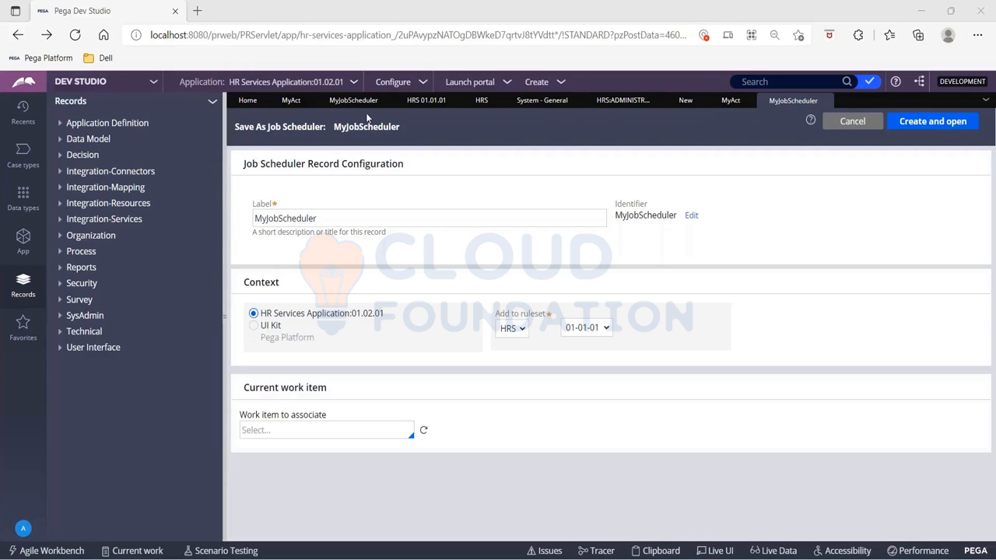
pyautogui.click(343, 101)
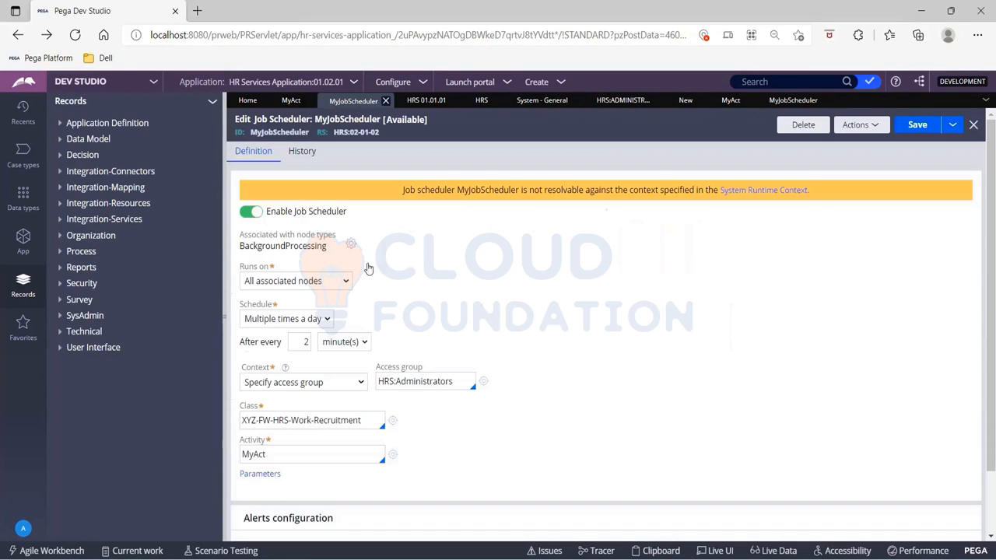
pyautogui.click(318, 321)
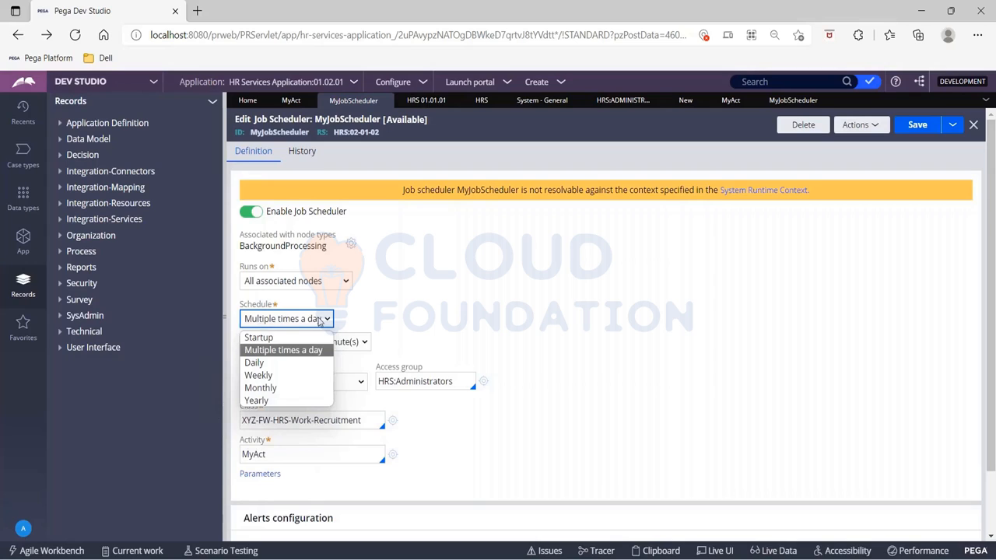
pyautogui.click(529, 384)
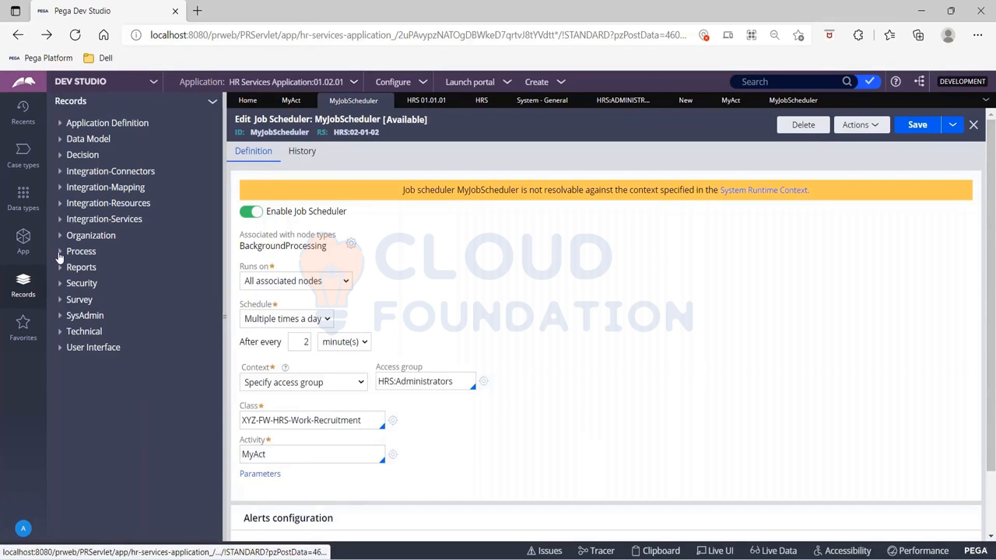
# - Open the Pega-Engine agent schedule instance from the SysAdmin Agent Schedule records
pyautogui.click(60, 315)
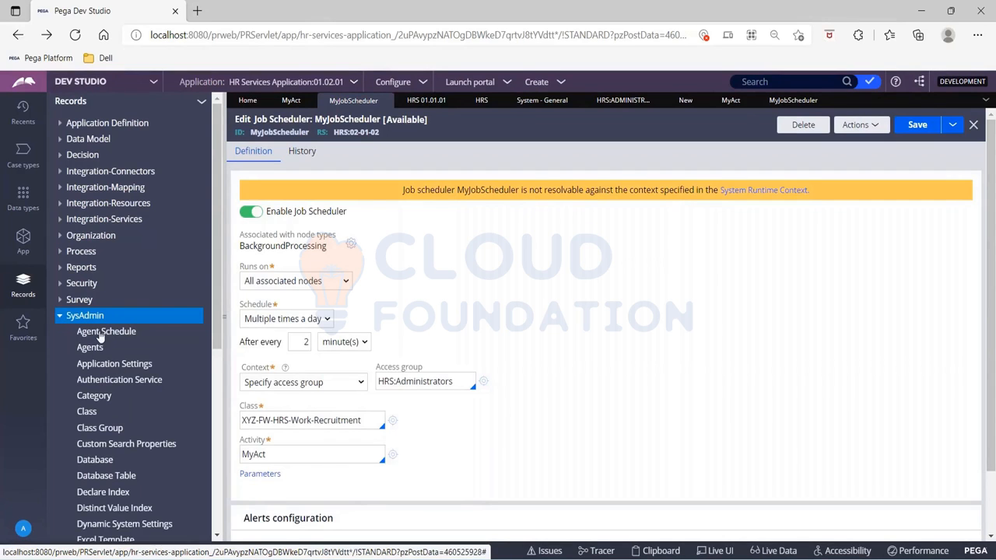
pyautogui.click(99, 333)
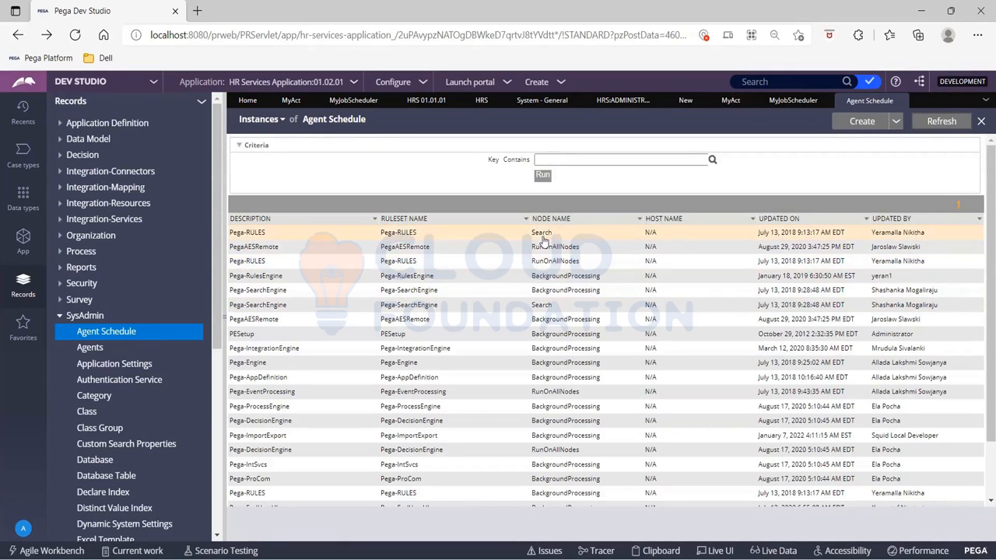
pyautogui.click(545, 364)
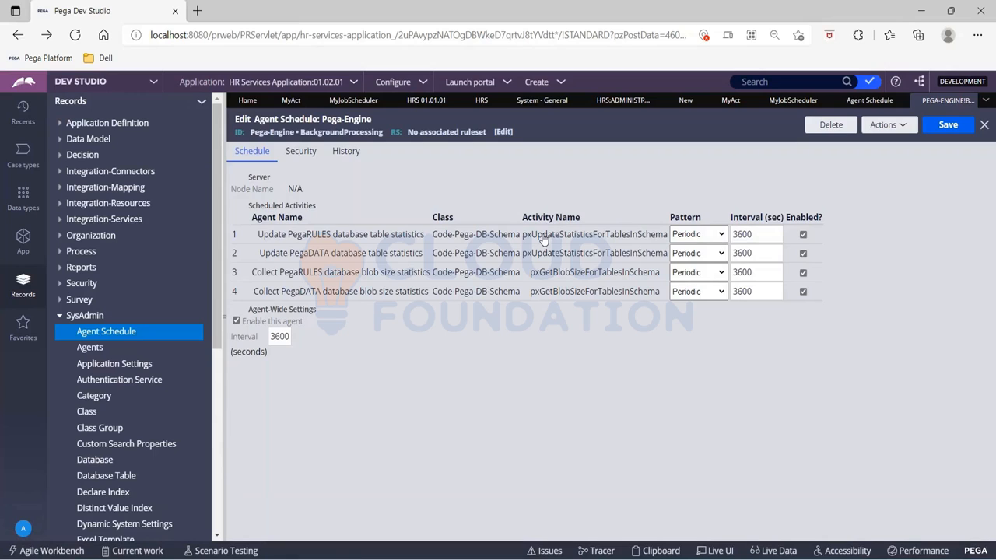
# - Open the Pega-ImportExport agents record and its pzInstallation activity
pyautogui.click(103, 348)
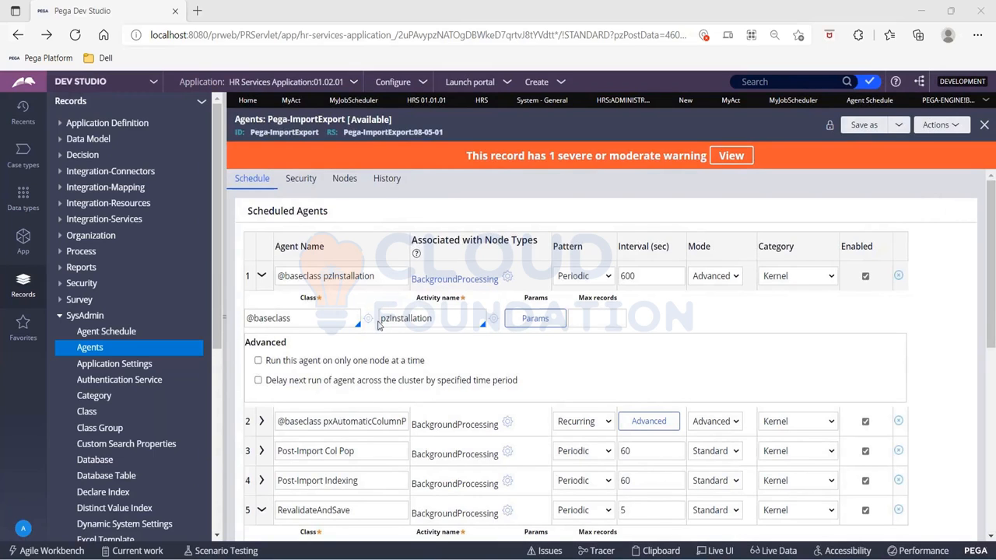
pyautogui.moveTo(382, 319); pyautogui.dragTo(442, 320)
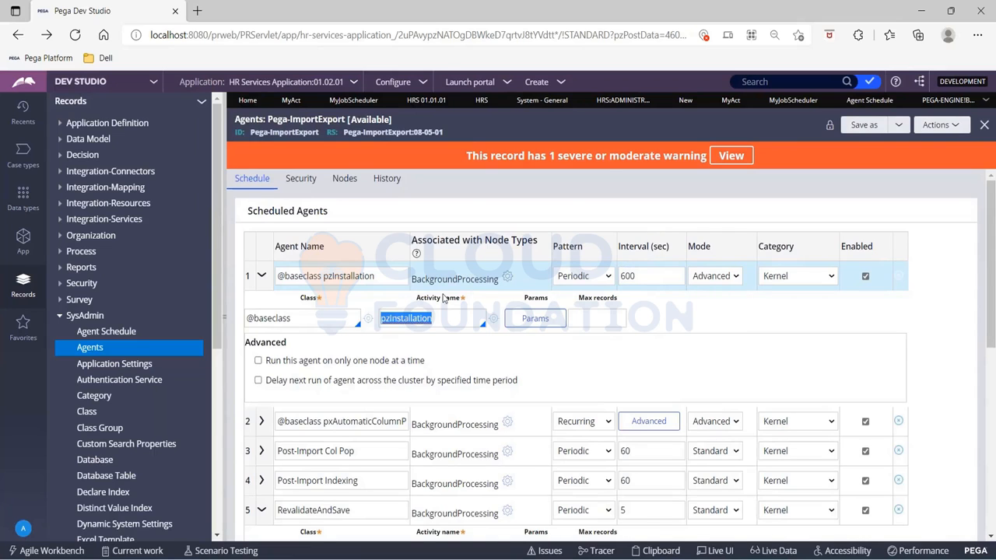
pyautogui.click(494, 324)
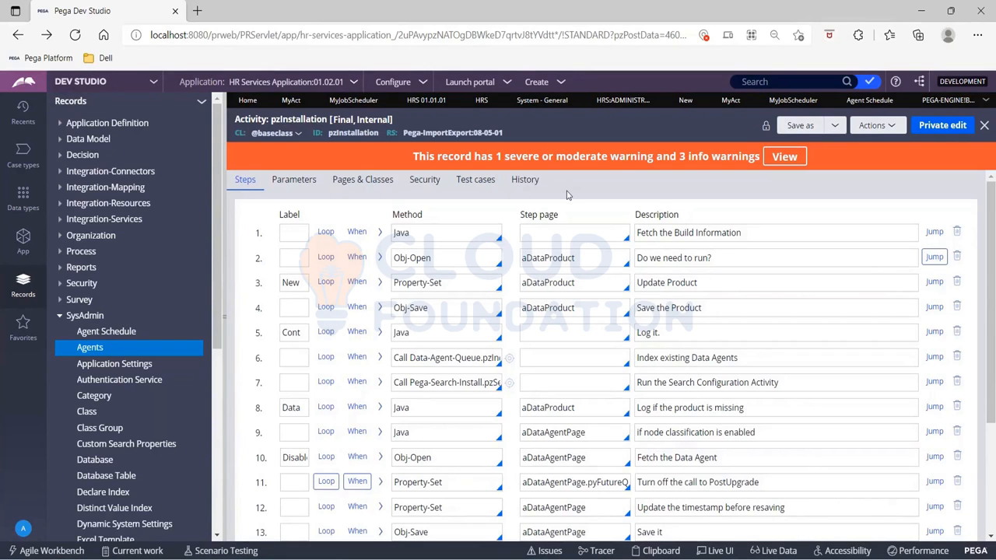
# - Review the pzInstallation activity's description on its History tab, then return to its Steps
pyautogui.click(525, 183)
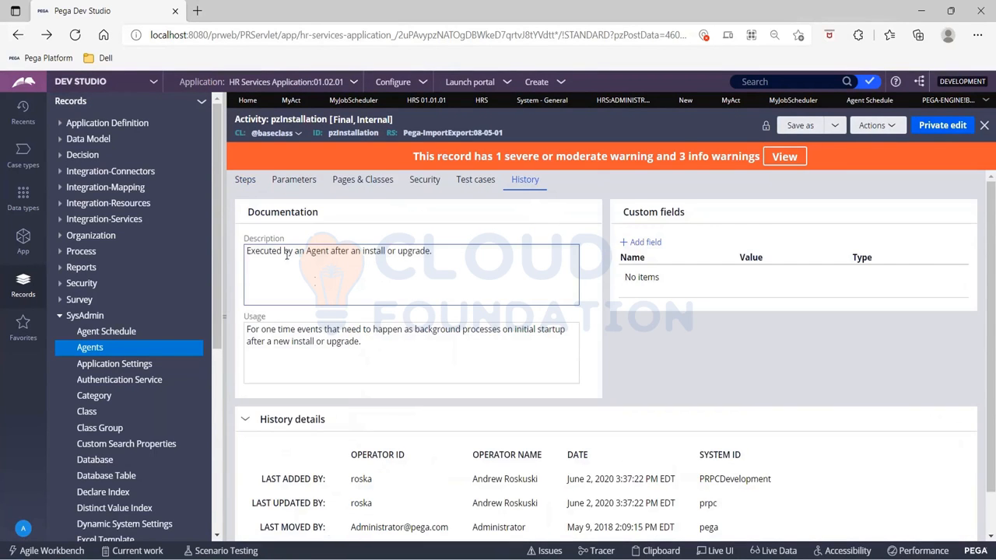
pyautogui.moveTo(247, 250); pyautogui.dragTo(447, 254)
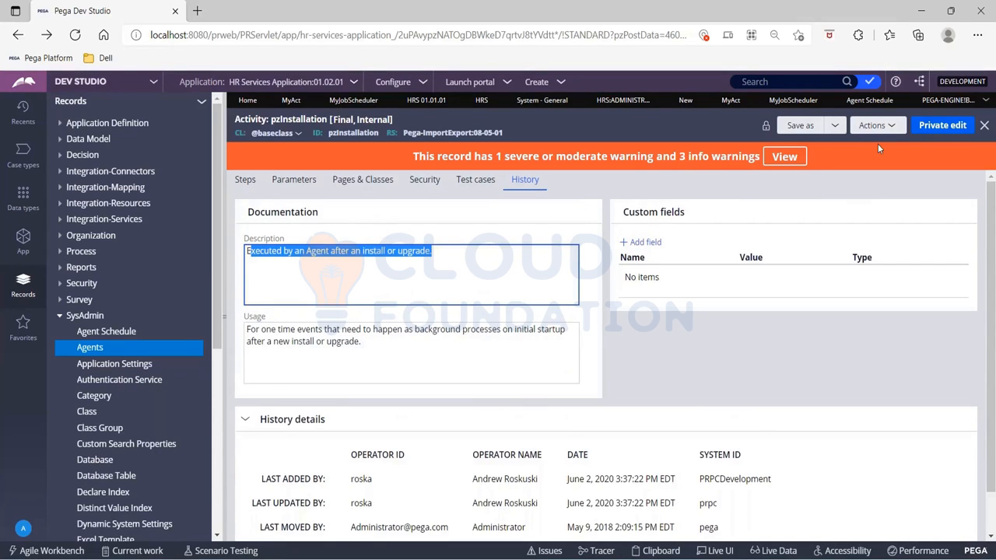
pyautogui.click(243, 180)
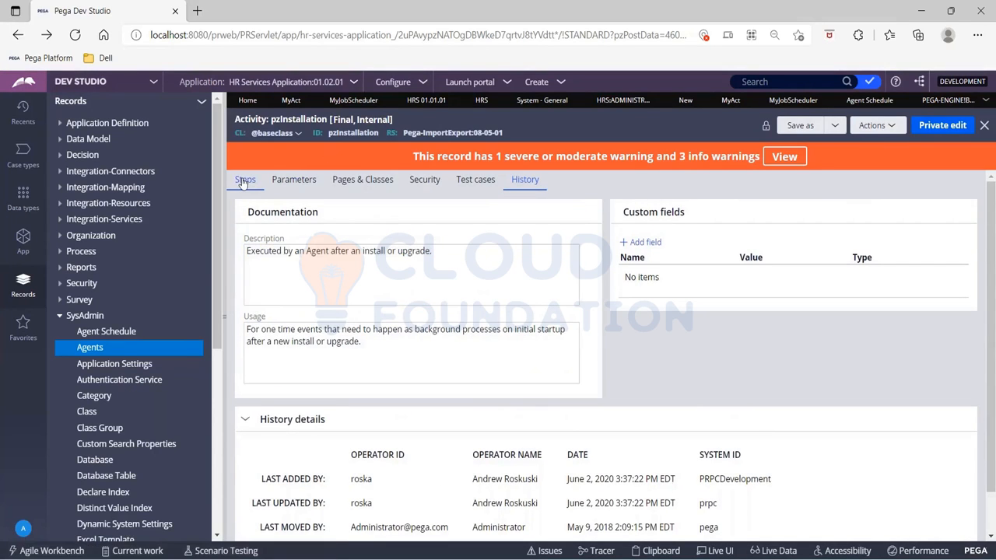